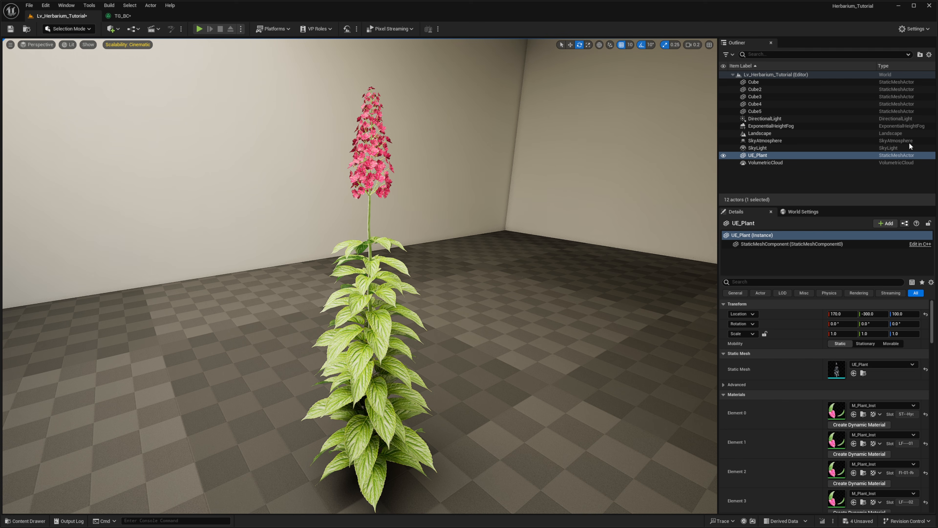
# Bring the material editor window over the level beside the plant and show the M_Plant material graph.
pyautogui.moveTo(937, 126); pyautogui.dragTo(633, 123)
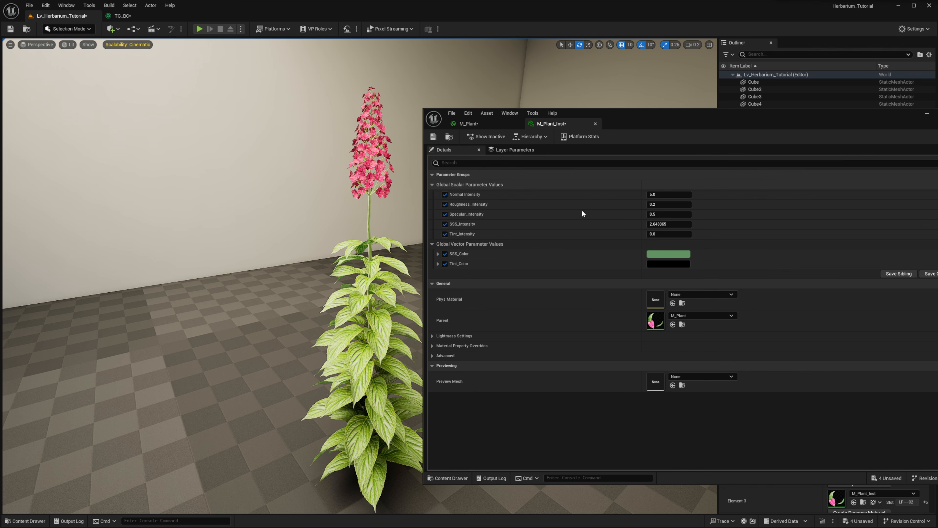
pyautogui.moveTo(362, 206); pyautogui.dragTo(366, 213, button='right')
pyautogui.moveTo(303, 297); pyautogui.dragTo(292, 285, button='right')
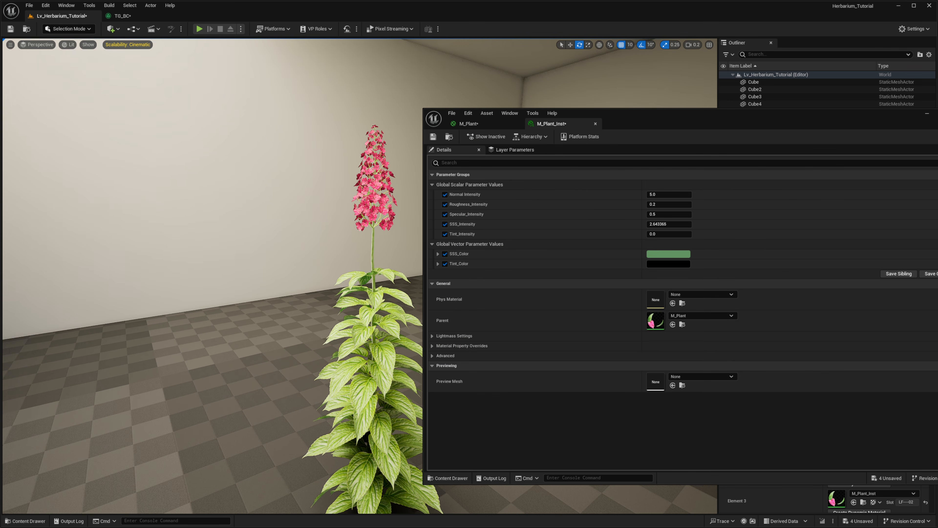
pyautogui.moveTo(374, 254); pyautogui.dragTo(379, 257, button='right')
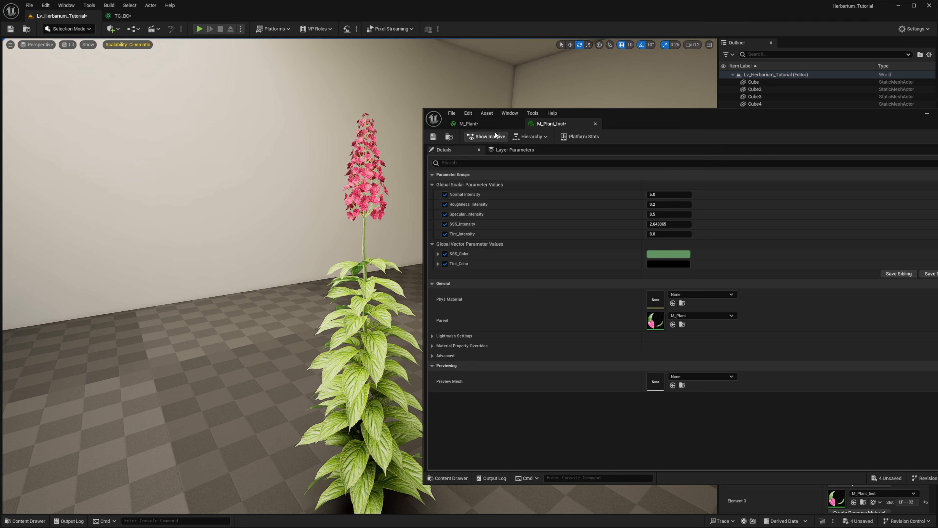
pyautogui.click(503, 122)
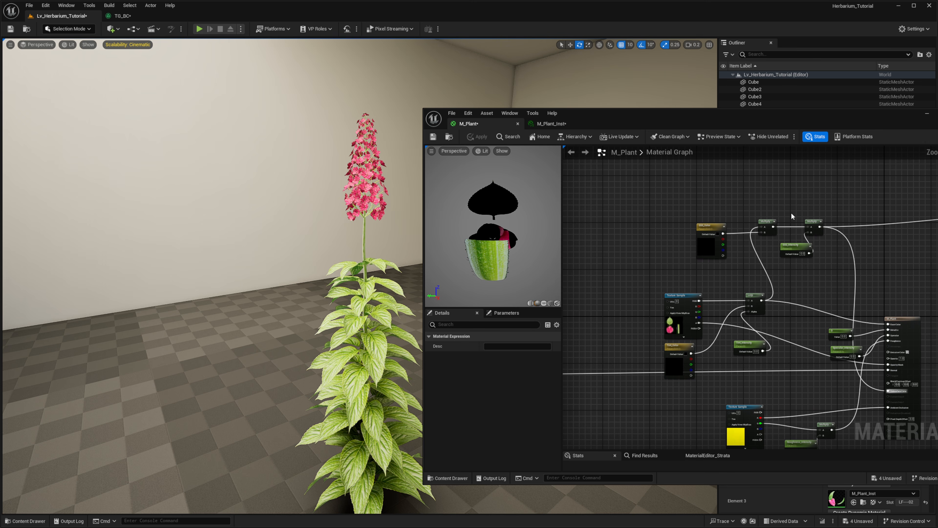
# Move the subsurface color, intensity and two Multiply nodes down between the tint nodes and the yellow texture sample.
pyautogui.moveTo(856, 252); pyautogui.dragTo(782, 206, button='right')
pyautogui.moveTo(792, 172); pyautogui.dragTo(634, 354)
pyautogui.moveTo(636, 353); pyautogui.dragTo(681, 280, button='right')
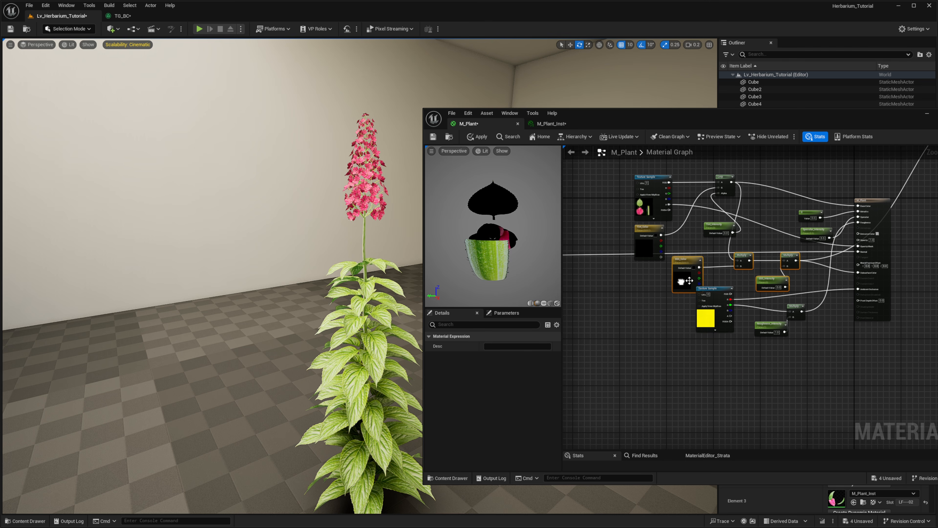
pyautogui.click(711, 332)
# Select the texture, tint, subsurface and roughness nodes together and move them farther away from the M_Plant output node.
pyautogui.moveTo(828, 174); pyautogui.dragTo(639, 346)
pyautogui.moveTo(640, 346); pyautogui.dragTo(737, 367, button='right')
pyautogui.moveTo(747, 271); pyautogui.dragTo(606, 290)
pyautogui.moveTo(606, 290); pyautogui.dragTo(700, 298, button='right')
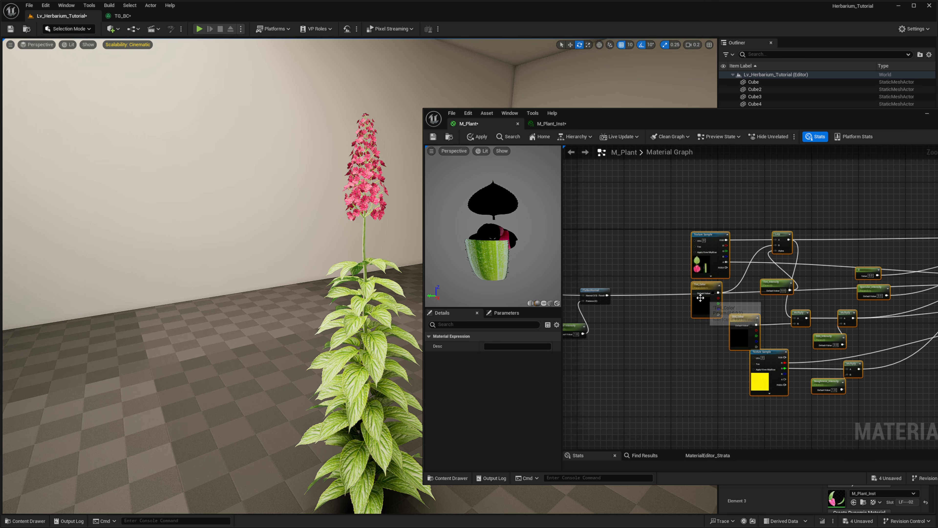
pyautogui.moveTo(699, 299); pyautogui.dragTo(623, 212)
pyautogui.moveTo(623, 212); pyautogui.dragTo(688, 294, button='right')
pyautogui.moveTo(687, 293); pyautogui.dragTo(585, 259)
# Delete the Absolute World Position and Lerp node cluster beyond the M_Plant output node and apply the material changes.
pyautogui.moveTo(806, 284); pyautogui.dragTo(585, 237, button='right')
pyautogui.moveTo(650, 249); pyautogui.dragTo(579, 239, button='right')
pyautogui.moveTo(699, 255); pyautogui.dragTo(564, 344, button='right')
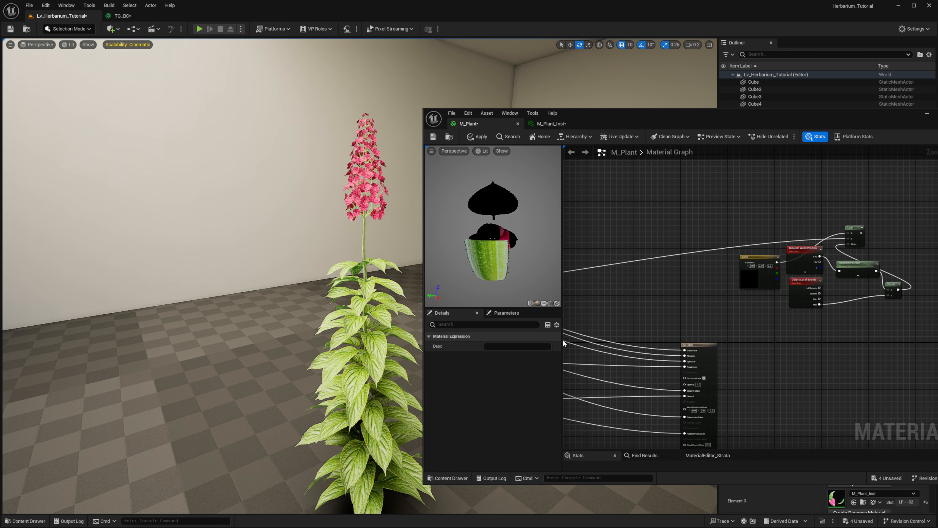
pyautogui.moveTo(905, 198); pyautogui.dragTo(738, 307)
pyautogui.press('Delete')
pyautogui.moveTo(695, 333); pyautogui.dragTo(775, 212, button='right')
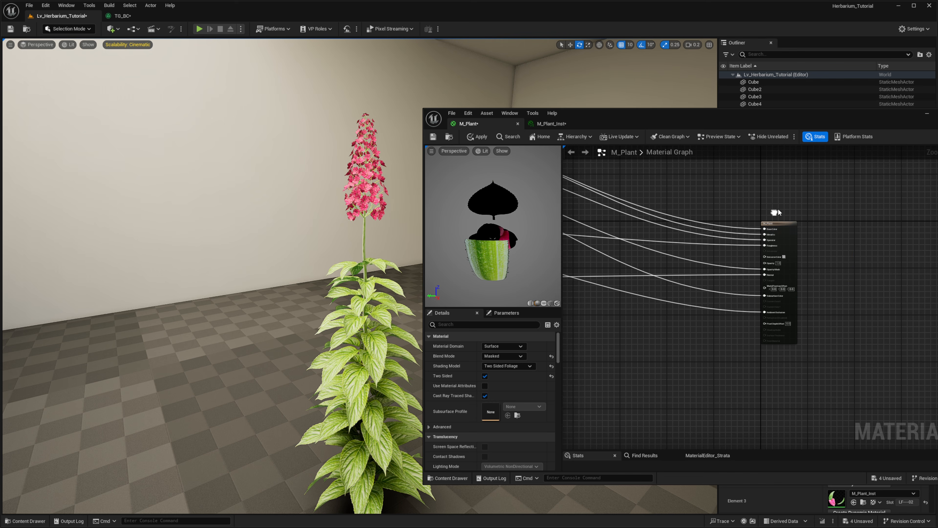
pyautogui.scroll(3, 774, 259)
pyautogui.moveTo(678, 307); pyautogui.dragTo(725, 264, button='right')
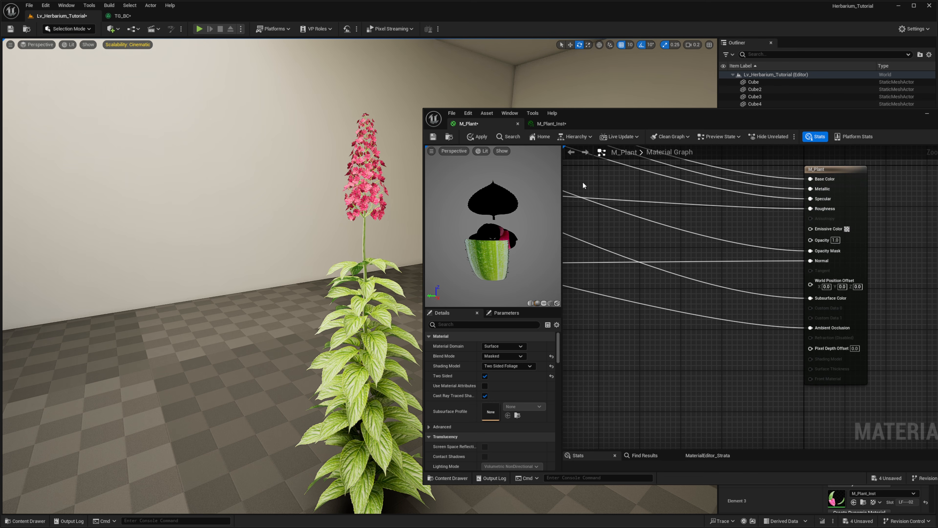
pyautogui.click(478, 136)
# Add a SimpleGrassWind function node in the empty graph area below the connections to the output node.
pyautogui.rightClick(604, 356)
pyautogui.write('simple')
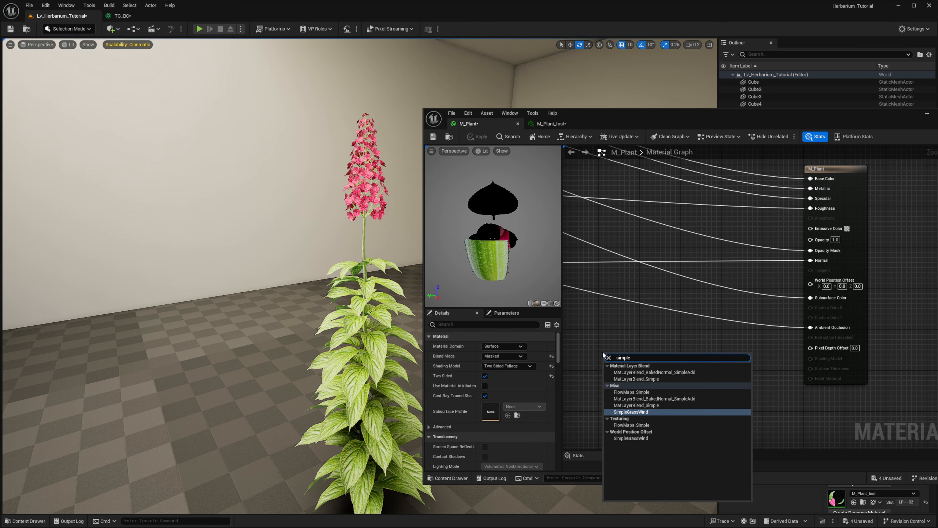
pyautogui.press('Return')
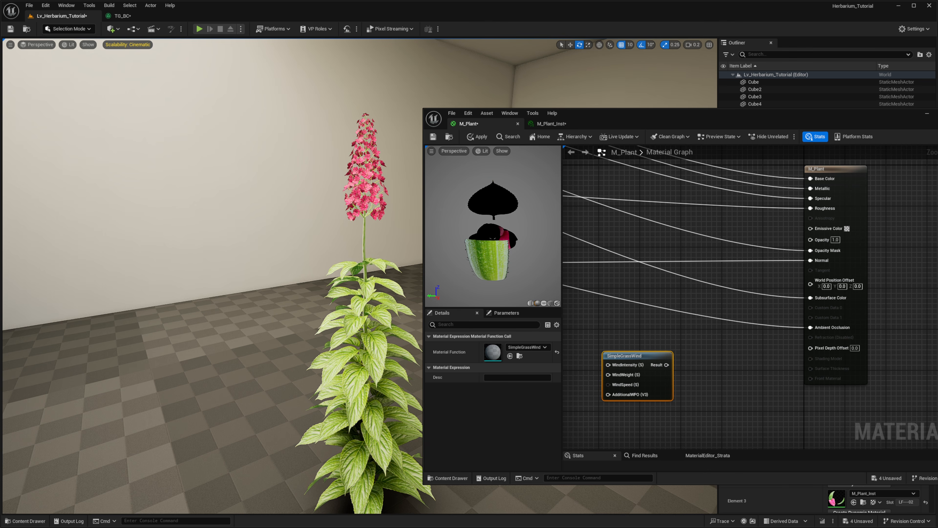
# Promote the WindIntensity input of SimpleGrassWind to a parameter and place the new node clear of the function node.
pyautogui.moveTo(637, 370); pyautogui.dragTo(764, 256, button='right')
pyautogui.scroll(1, 758, 260)
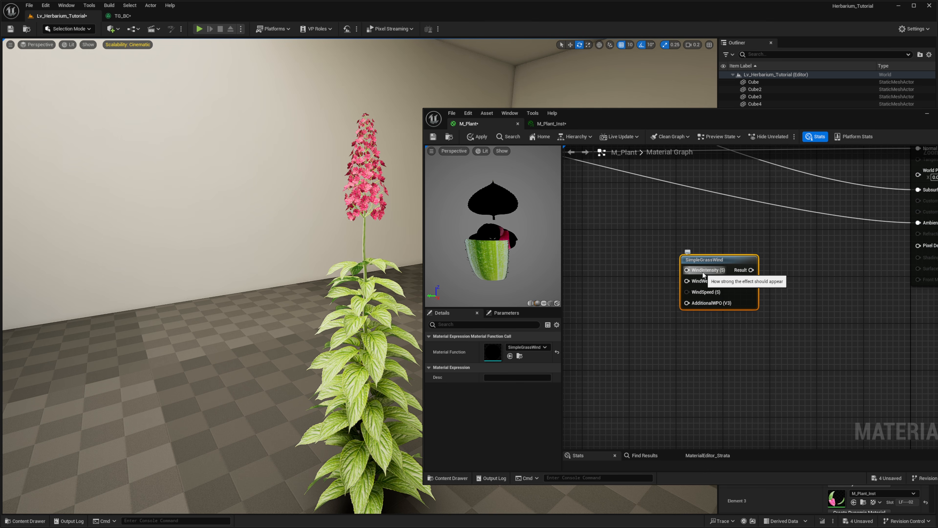
pyautogui.rightClick(691, 271)
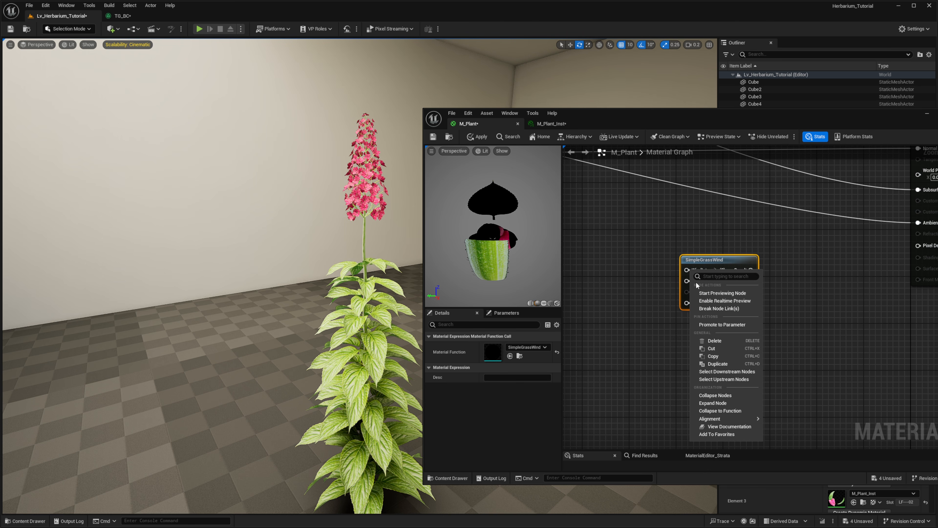
pyautogui.click(709, 326)
pyautogui.click(639, 273)
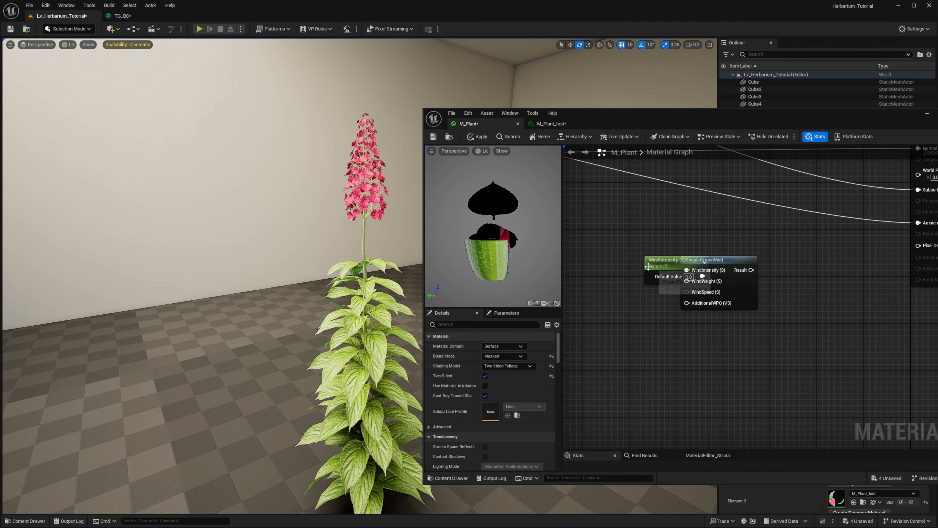
pyautogui.moveTo(649, 267); pyautogui.dragTo(581, 242)
# Promote the WindWeight and WindSpeed inputs to parameters and stack their nodes below the WindIntensity parameter.
pyautogui.moveTo(687, 281); pyautogui.dragTo(761, 260, button='right')
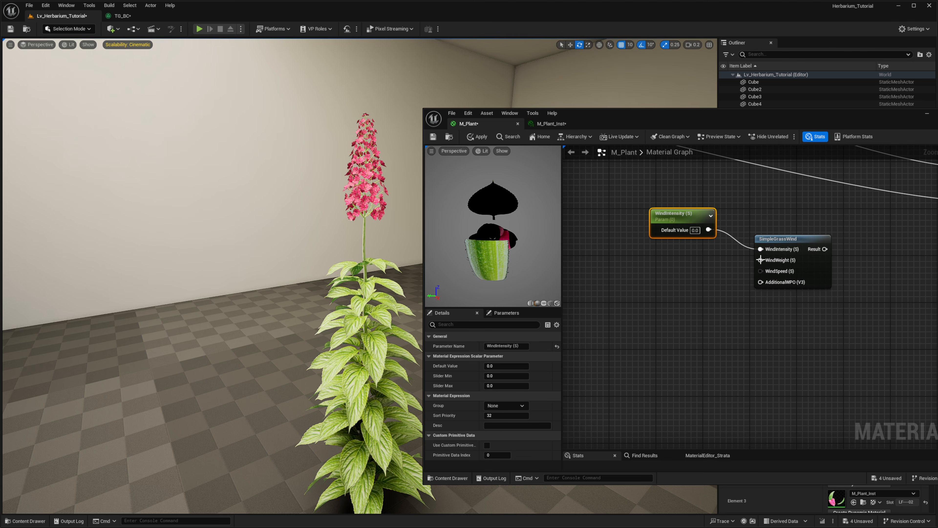
pyautogui.rightClick(776, 263)
pyautogui.click(804, 314)
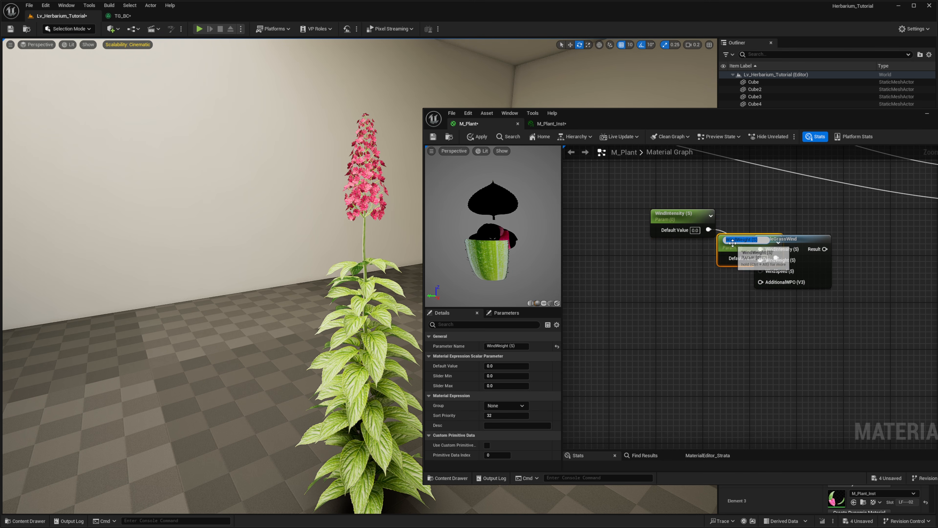
pyautogui.moveTo(736, 252); pyautogui.dragTo(668, 258)
pyautogui.rightClick(779, 273)
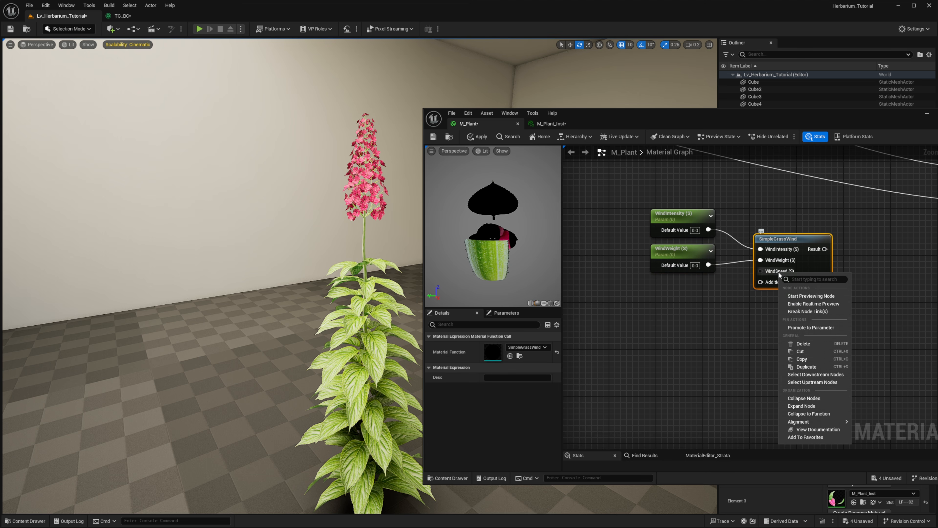
pyautogui.click(802, 328)
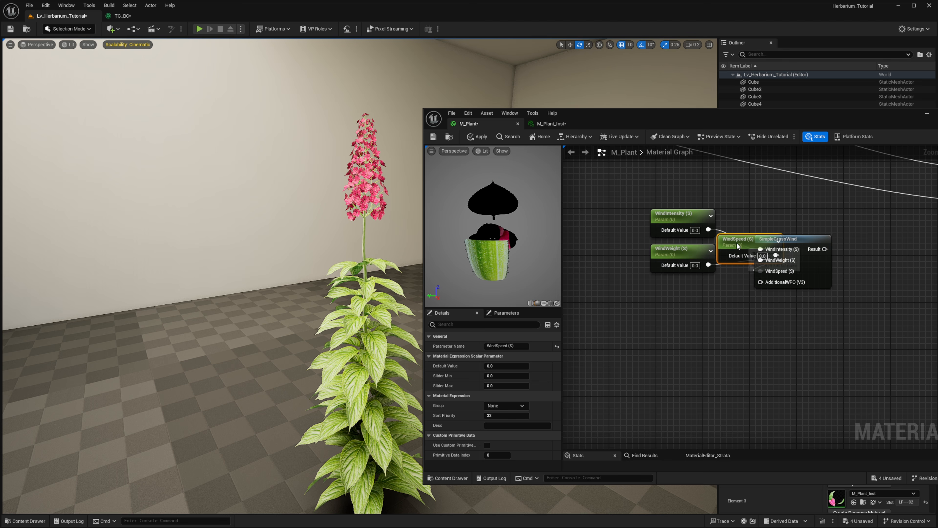
pyautogui.moveTo(737, 245); pyautogui.dragTo(676, 296)
pyautogui.click(732, 310)
# Add a three-component constant with X set to 1 and connect it to the AdditionalWPO input of SimpleGrassWind.
pyautogui.moveTo(770, 316); pyautogui.dragTo(788, 282, button='right')
pyautogui.click(670, 302)
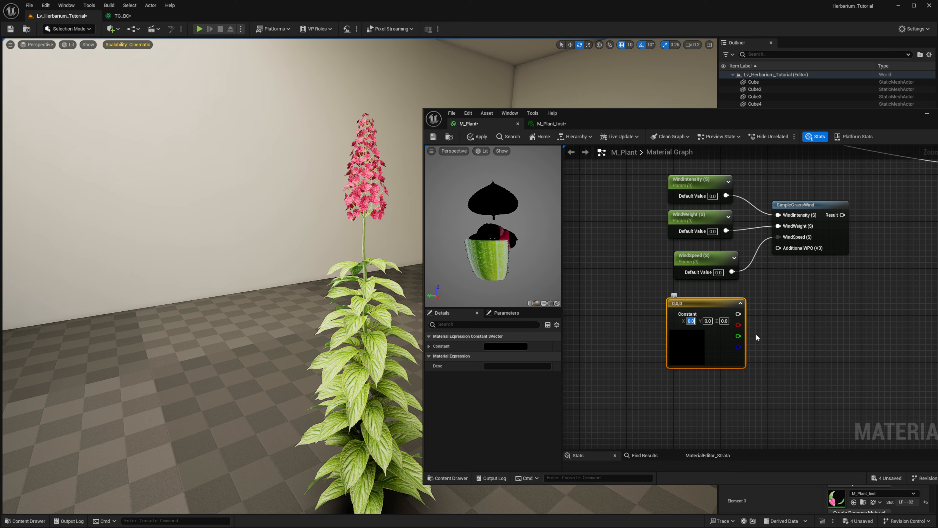
pyautogui.write('1')
pyautogui.click(785, 329)
pyautogui.moveTo(739, 314); pyautogui.dragTo(778, 247)
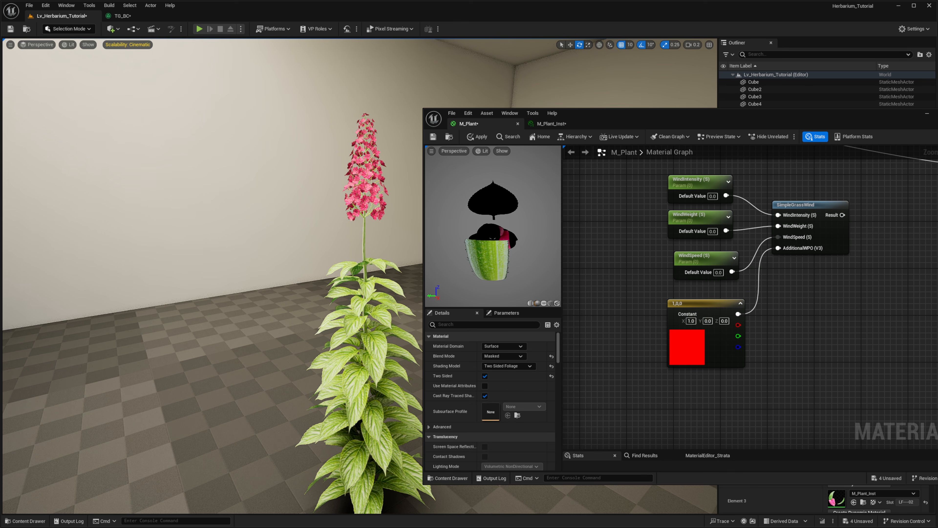
# Connect the SimpleGrassWind result to World Position Offset on the M_Plant output node and apply the material.
pyautogui.moveTo(704, 152); pyautogui.dragTo(641, 181, button='right')
pyautogui.scroll(-1, 641, 181)
pyautogui.moveTo(791, 239); pyautogui.dragTo(755, 265, button='right')
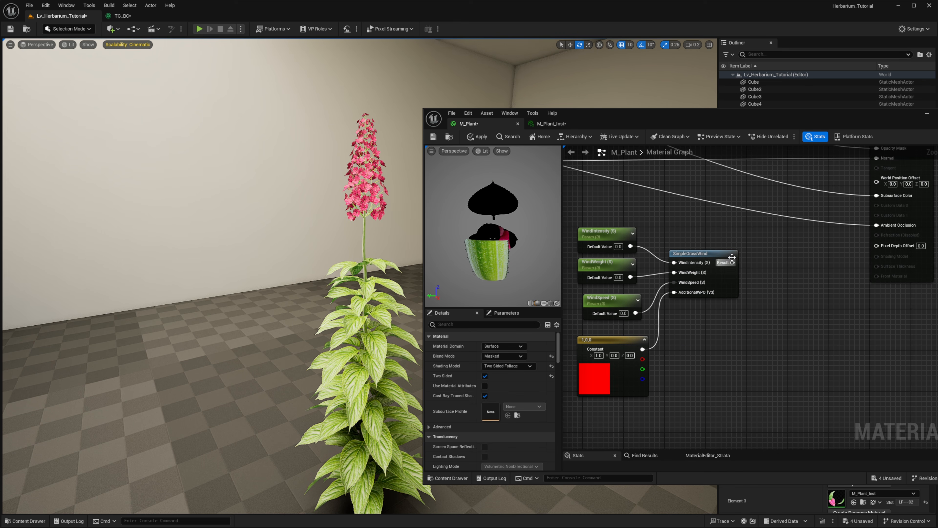
pyautogui.moveTo(729, 263); pyautogui.dragTo(881, 240)
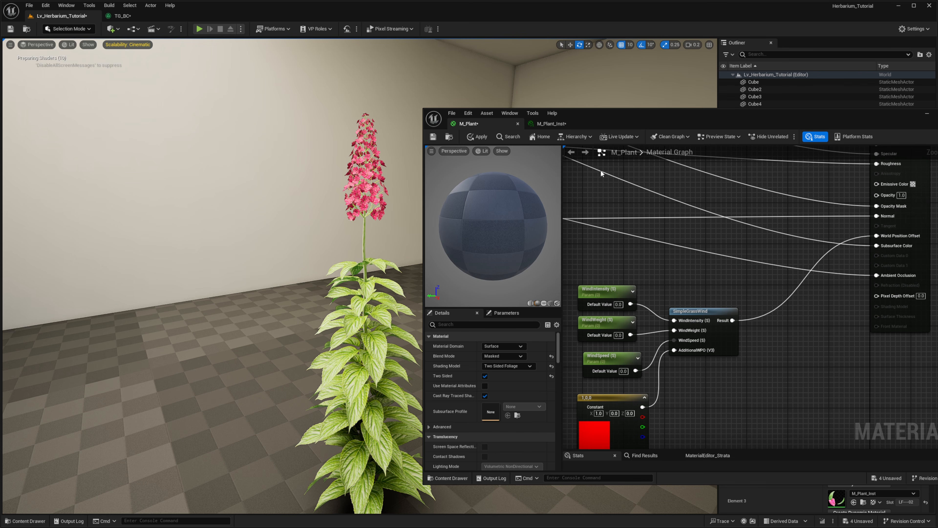
pyautogui.click(478, 138)
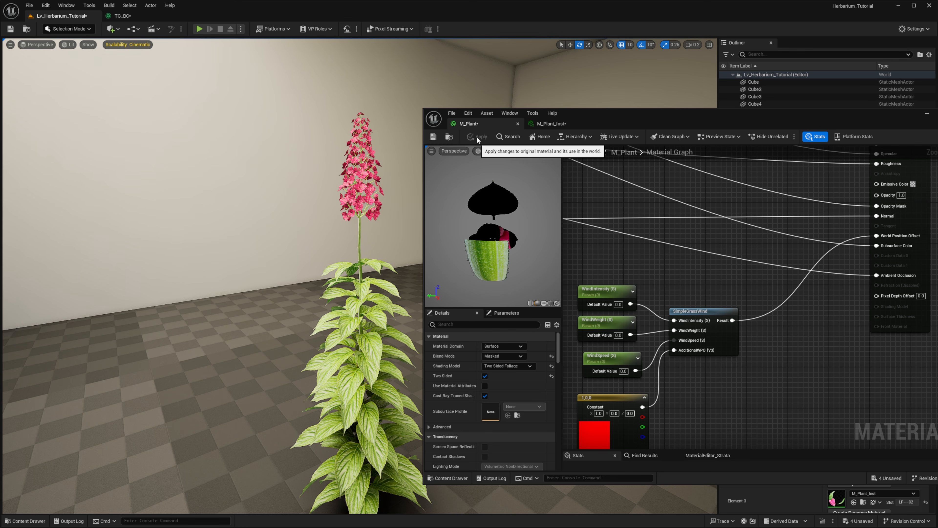
# Enable the WindIntensity, WindSpeed and WindWeight overrides in the M_Plant_Inst material instance.
pyautogui.click(546, 124)
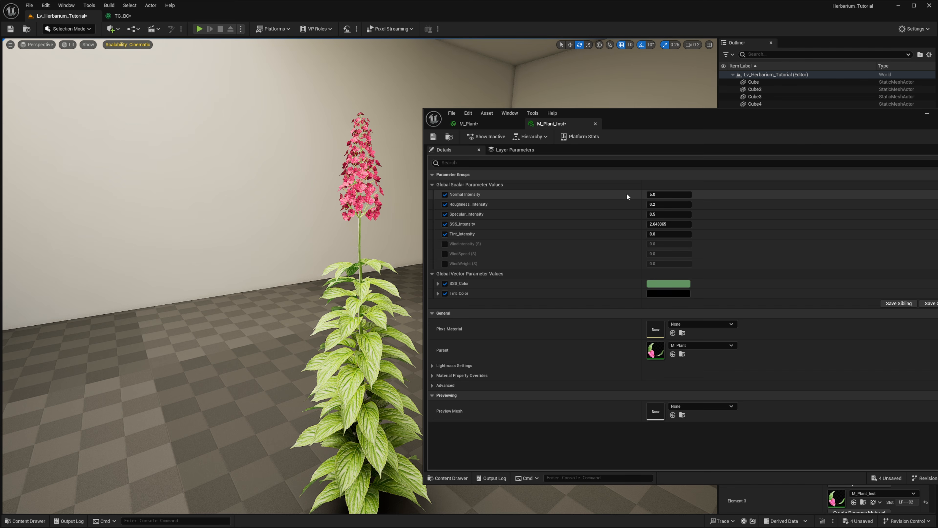
pyautogui.click(444, 245)
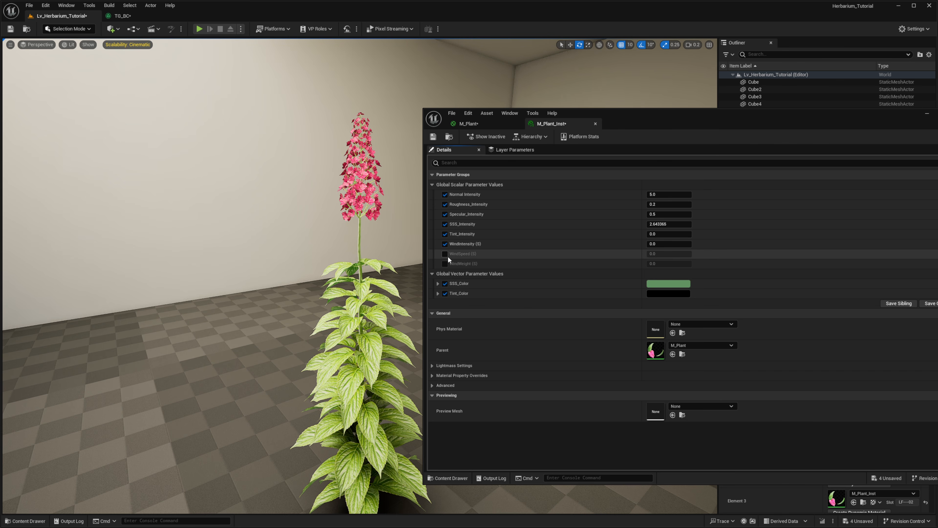
pyautogui.click(446, 255)
pyautogui.click(445, 264)
# Set WindIntensity, WindSpeed and WindWeight to 1 in the material instance.
pyautogui.click(655, 244)
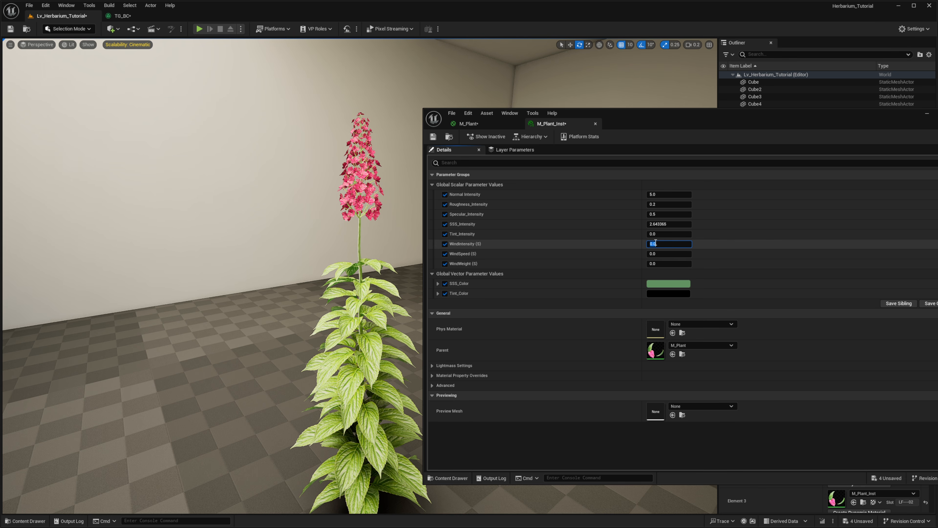
pyautogui.write('1')
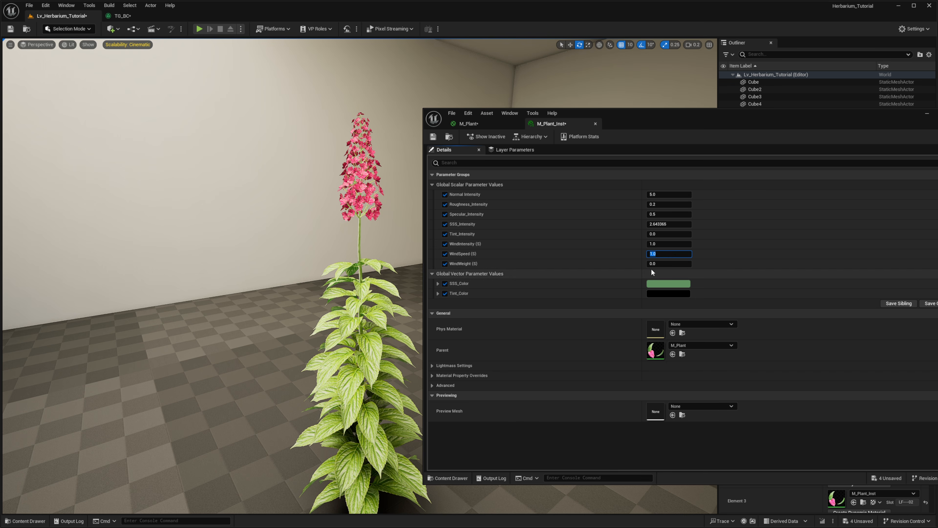
pyautogui.click(657, 264)
pyautogui.write('1')
pyautogui.press('Return')
# Reduce WindSpeed to 0.128 and WindIntensity to 0.2 while watching the plant sway.
pyautogui.moveTo(320, 310)
pyautogui.mouseDown(button='right')
pyautogui.moveTo(355, 303)
pyautogui.moveTo(320, 310)
pyautogui.mouseUp(button='right')
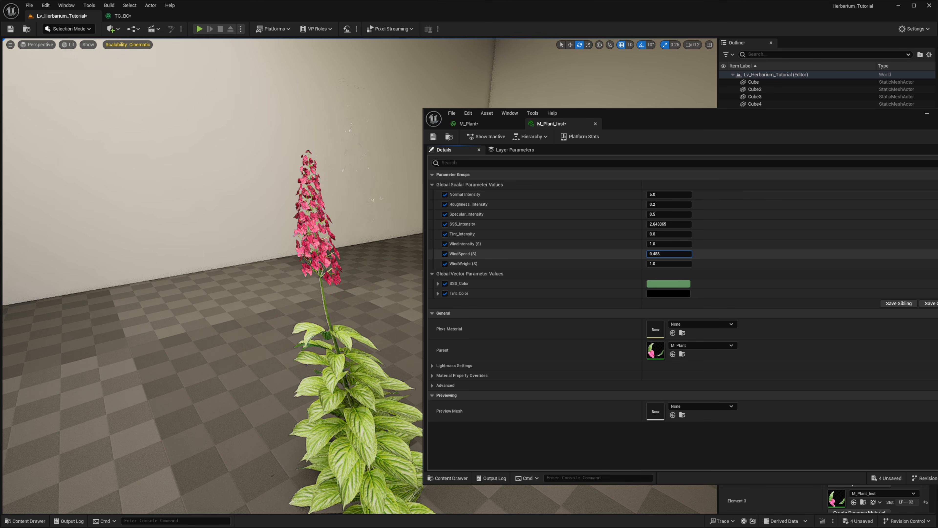
pyautogui.moveTo(683, 256); pyautogui.dragTo(675, 256)
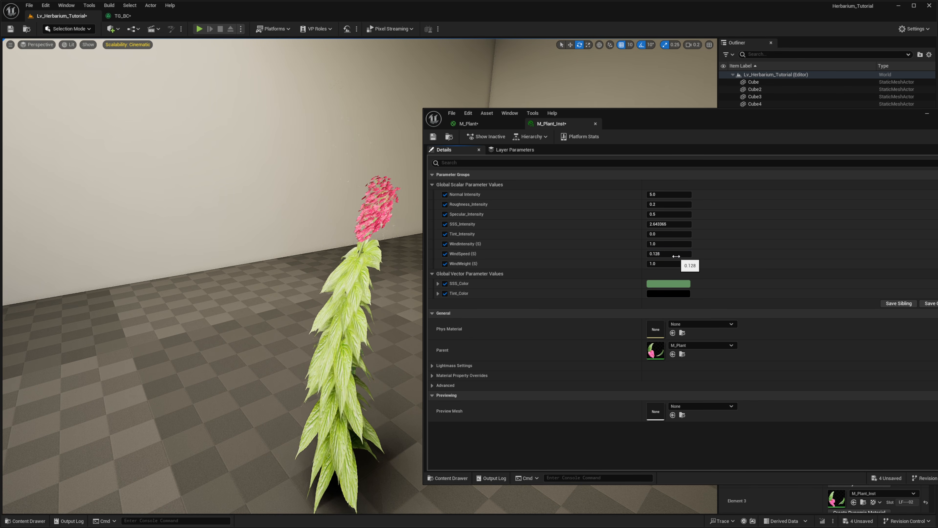
pyautogui.keyDown('alt'); pyautogui.moveTo(356, 284); pyautogui.dragTo(374, 288); pyautogui.keyUp('alt')
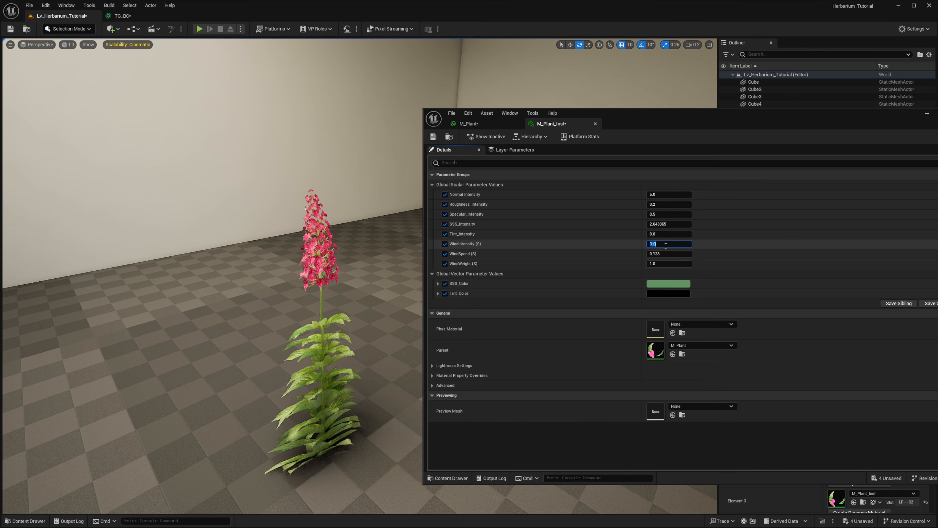
pyautogui.write('0.2')
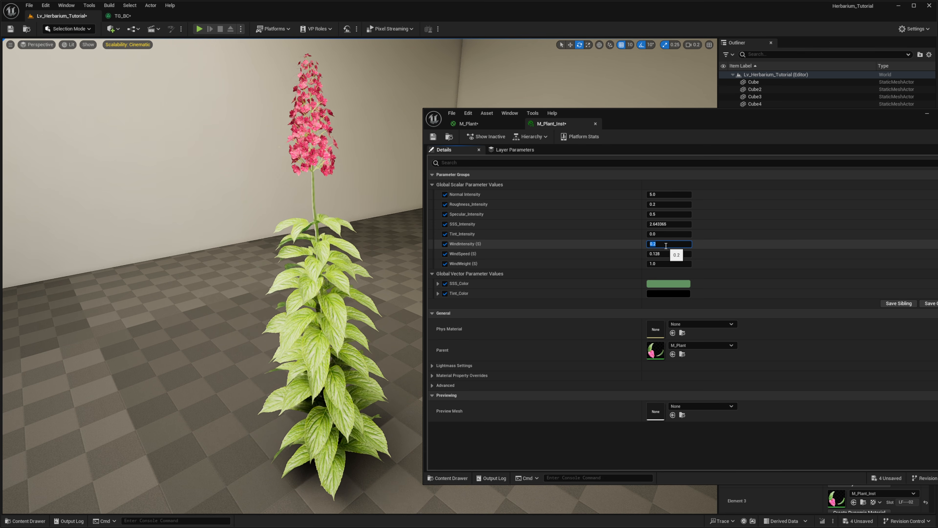
pyautogui.press('Return')
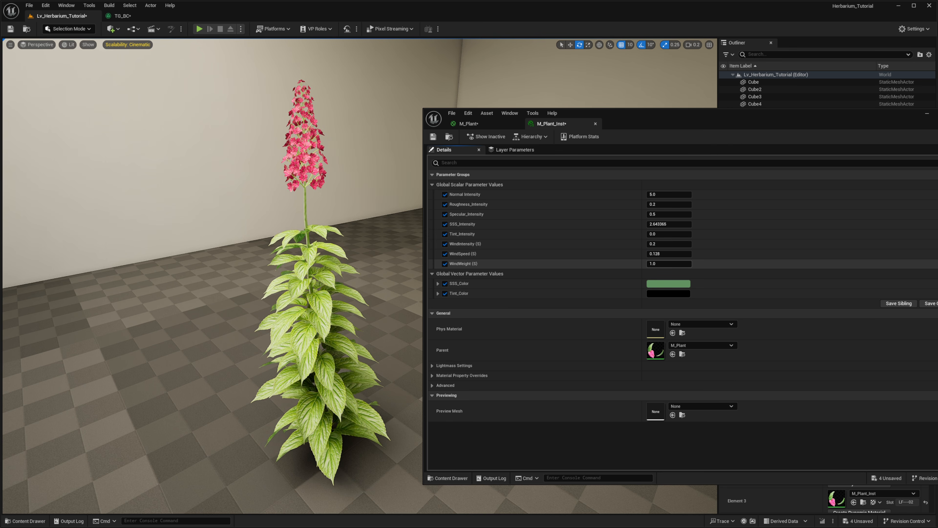
# Try a WindWeight of about 3.5 and look at the plant's movement up close.
pyautogui.moveTo(678, 263); pyautogui.dragTo(691, 263)
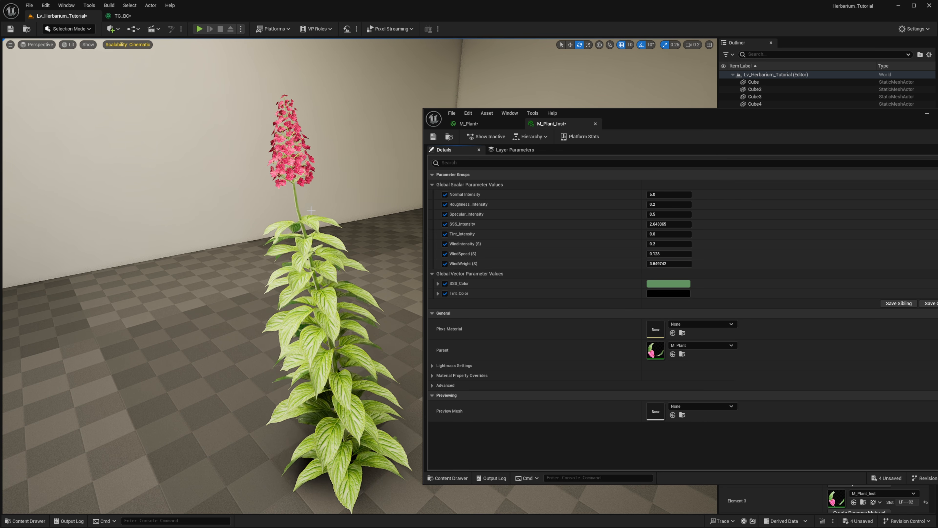
pyautogui.press('w')
pyautogui.moveTo(311, 210); pyautogui.dragTo(392, 211, button='right')
pyautogui.press('a')
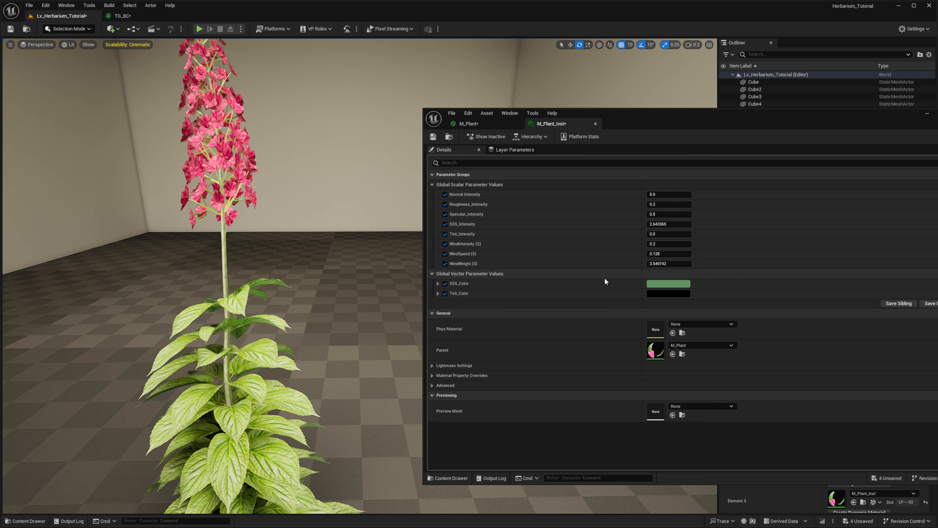
# Lower WindWeight to about 0.41 and check the movement of the plant's leaves.
pyautogui.moveTo(681, 264)
pyautogui.mouseDown()
pyautogui.moveTo(659, 263)
pyautogui.moveTo(670, 264)
pyautogui.mouseUp()
pyautogui.moveTo(373, 236); pyautogui.dragTo(322, 262, button='right')
pyautogui.press('d')
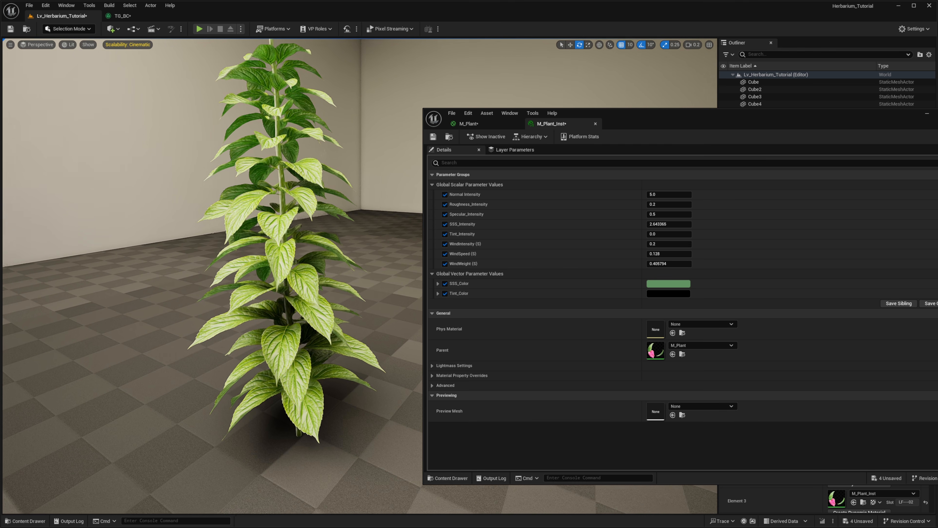
# Examine the swaying plant from its lower leaves up to the flower, both up close and from farther back.
pyautogui.moveTo(333, 380)
pyautogui.mouseDown(button='right')
pyautogui.moveTo(333, 414)
pyautogui.moveTo(334, 380)
pyautogui.moveTo(331, 393)
pyautogui.mouseUp(button='right')
pyautogui.press('q')
pyautogui.moveTo(293, 360)
pyautogui.mouseDown(button='right')
pyautogui.moveTo(283, 322)
pyautogui.moveTo(299, 359)
pyautogui.mouseUp(button='right')
pyautogui.press('e')
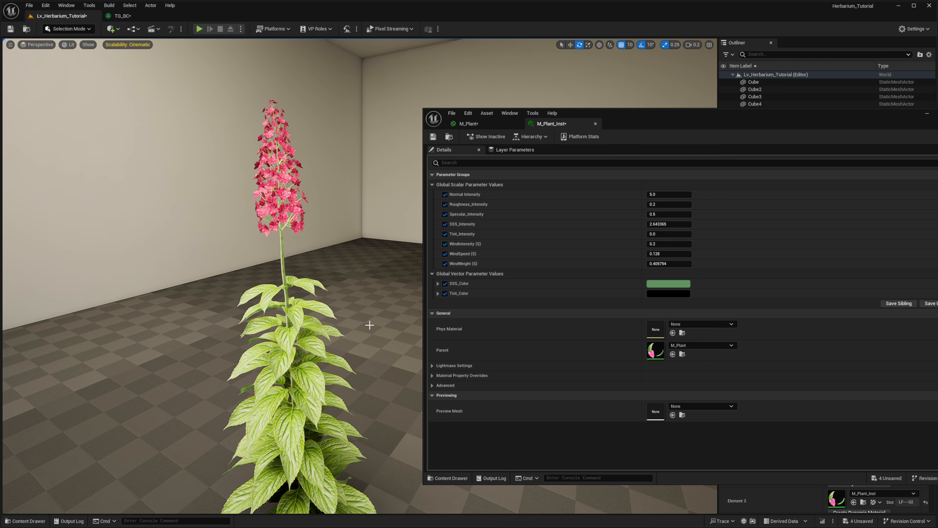
pyautogui.moveTo(370, 326); pyautogui.dragTo(369, 342, button='right')
pyautogui.moveTo(352, 262); pyautogui.dragTo(374, 252, button='right')
pyautogui.press('s')
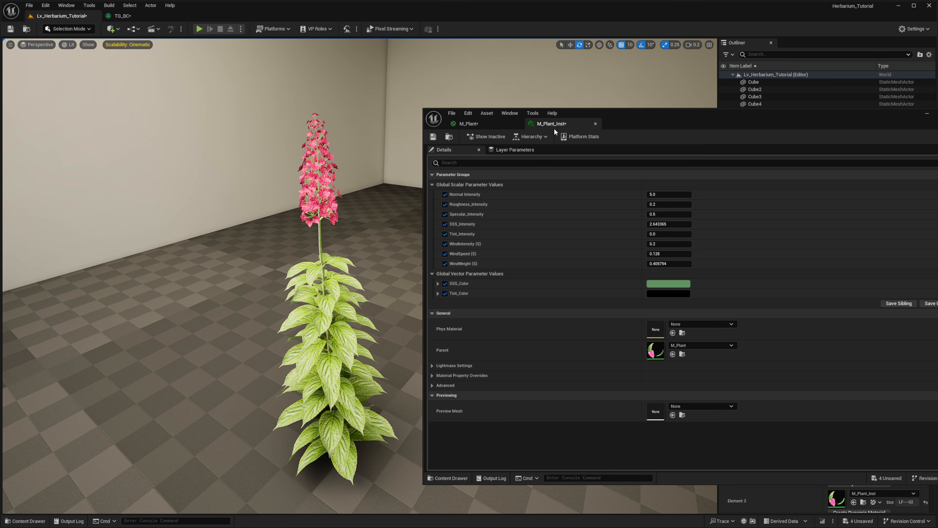
# Inspect the material slots of UE_Plant, widening the details area to read the slot names, and compare them with the plant.
pyautogui.press('g')
pyautogui.moveTo(627, 120); pyautogui.dragTo(937, 107)
pyautogui.scroll(-2, 855, 397)
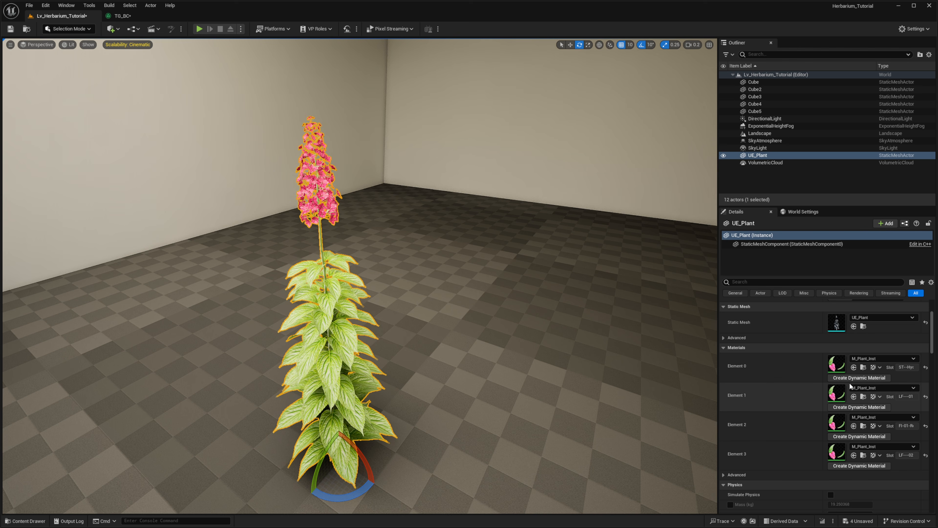
pyautogui.moveTo(718, 380); pyautogui.dragTo(639, 380)
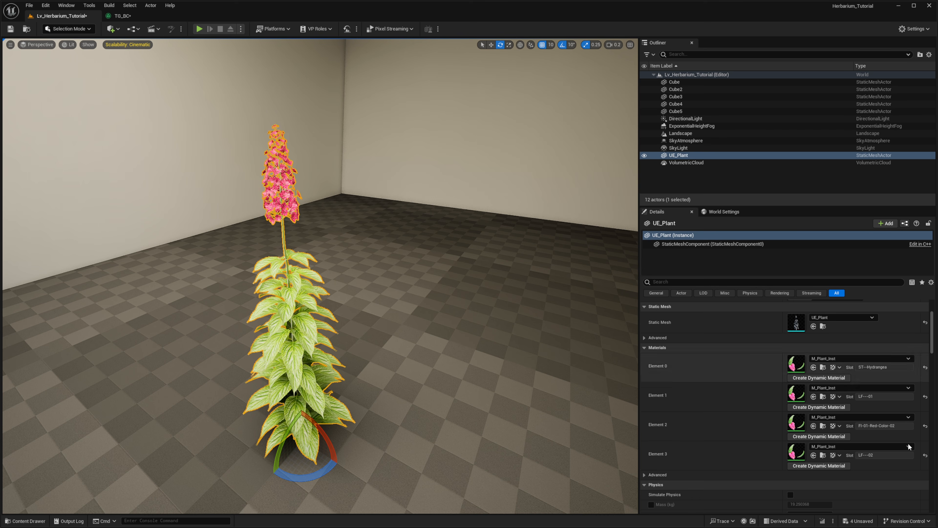
pyautogui.moveTo(444, 282); pyautogui.dragTo(397, 287, button='right')
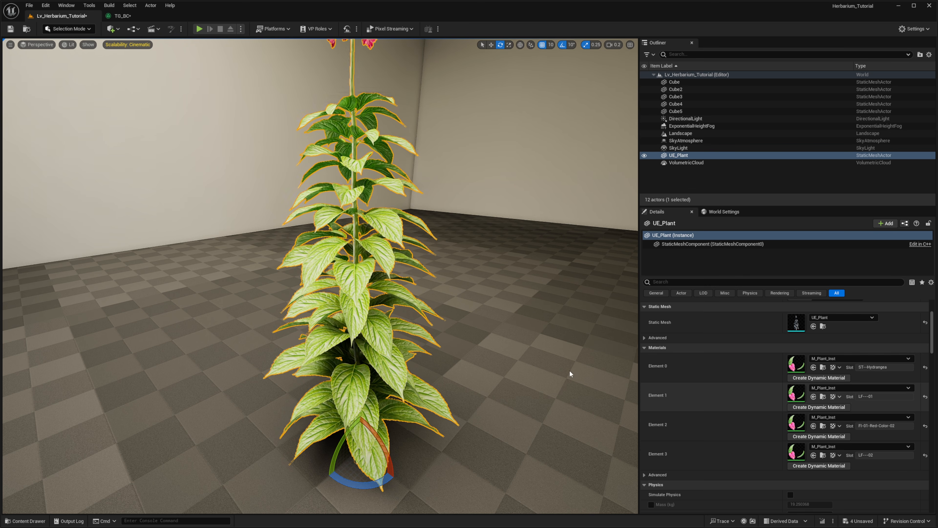
# Return to the M_Plant material graph and move the SimpleGrassWind node group farther away from the material output.
pyautogui.moveTo(937, 143); pyautogui.dragTo(620, 105)
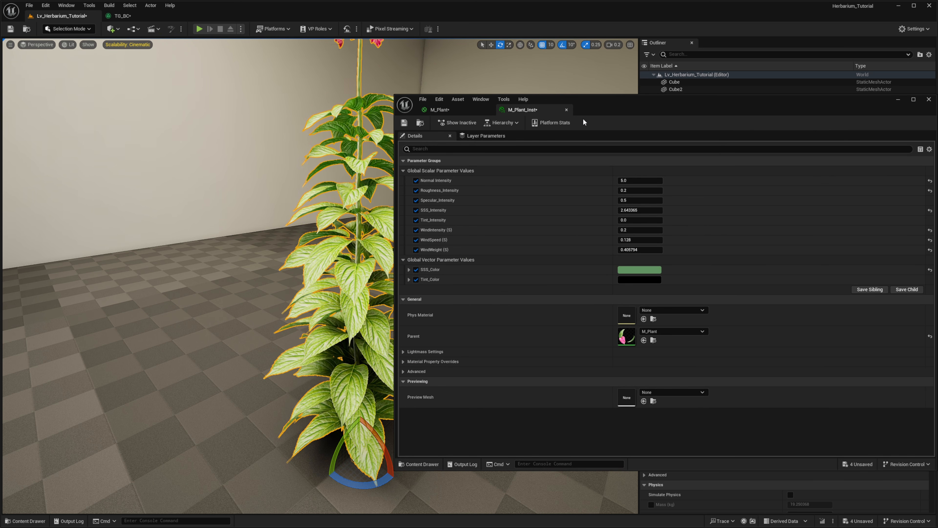
pyautogui.moveTo(295, 274)
pyautogui.mouseDown(button='right')
pyautogui.moveTo(292, 185)
pyautogui.moveTo(301, 259)
pyautogui.mouseUp(button='right')
pyautogui.press('e')
pyautogui.click(463, 112)
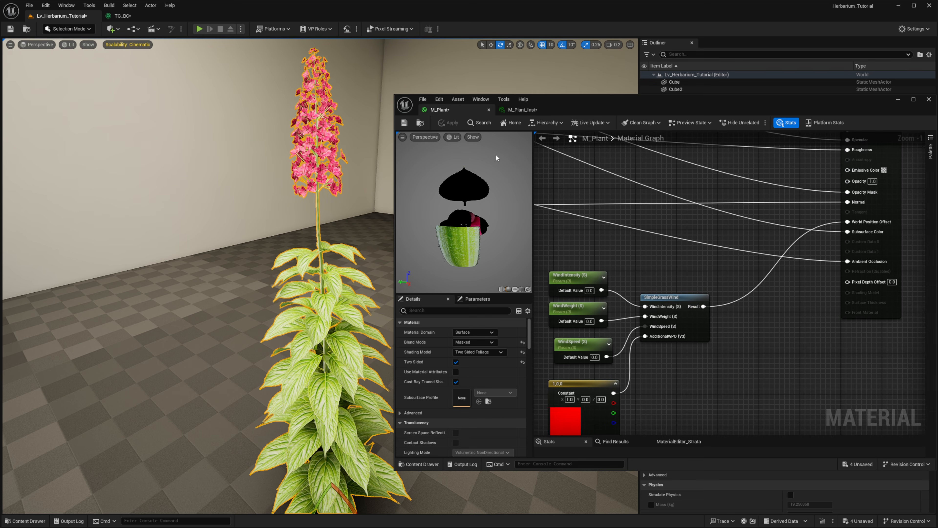
pyautogui.moveTo(694, 262); pyautogui.dragTo(747, 191, button='right')
pyautogui.scroll(-2, 747, 192)
pyautogui.moveTo(752, 195); pyautogui.dragTo(655, 324)
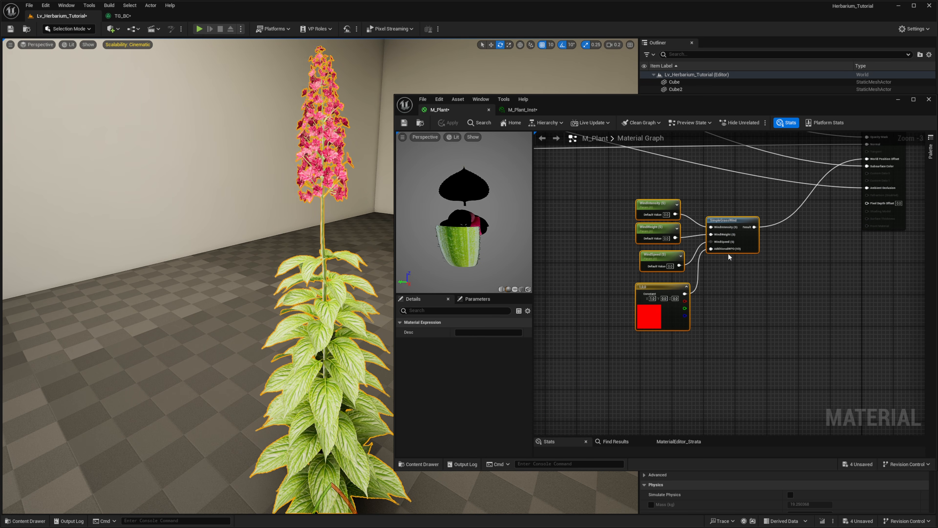
pyautogui.moveTo(754, 241); pyautogui.dragTo(681, 271)
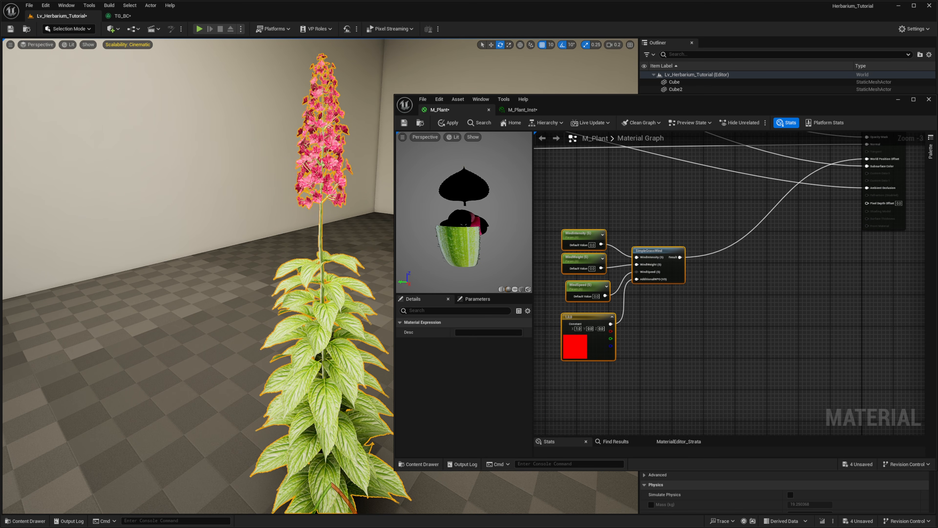
pyautogui.moveTo(702, 332); pyautogui.dragTo(805, 282, button='right')
pyautogui.moveTo(696, 302); pyautogui.dragTo(583, 291)
pyautogui.click(658, 295)
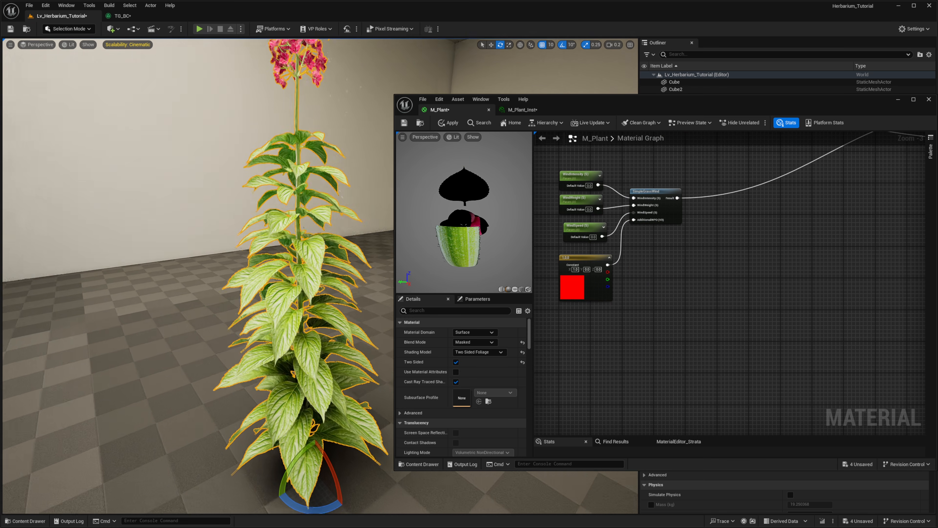
# Examine how the plant's stem base and lower leaves move in the wind.
pyautogui.moveTo(342, 351); pyautogui.dragTo(329, 348, button='right')
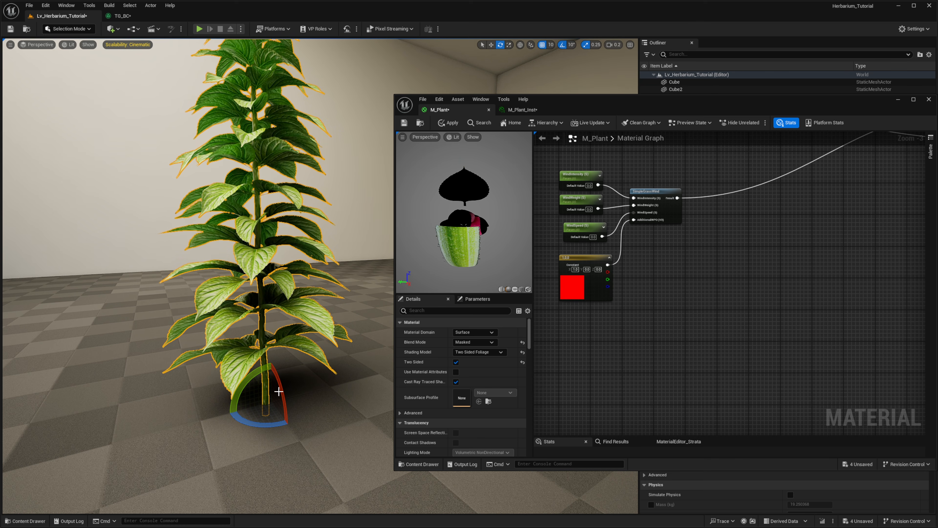
pyautogui.press('e')
pyautogui.moveTo(284, 344); pyautogui.dragTo(276, 344, button='right')
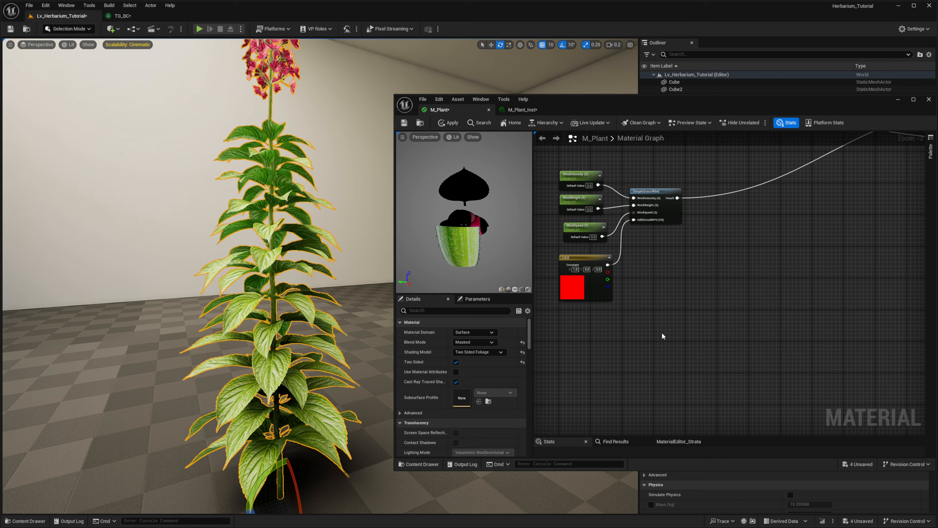
# Add an Absolute World Position node and place it below the red constant vector.
pyautogui.moveTo(729, 252)
pyautogui.mouseDown(button='right')
pyautogui.moveTo(727, 272)
pyautogui.moveTo(727, 256)
pyautogui.mouseUp(button='right')
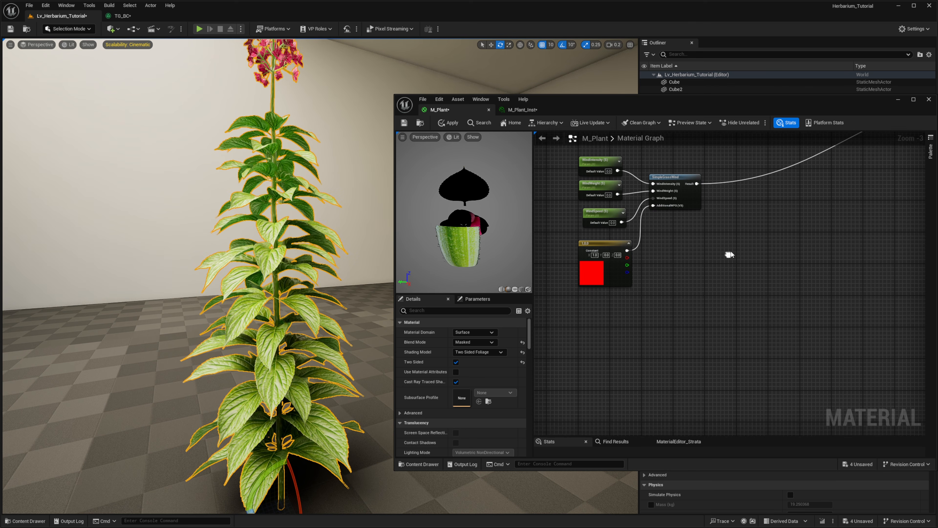
pyautogui.rightClick(622, 324)
pyautogui.write('absol')
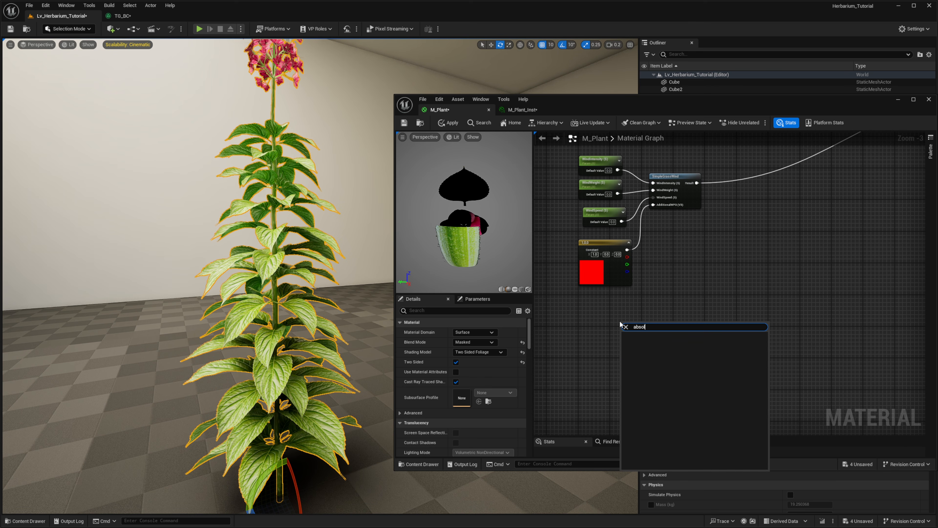
pyautogui.press('Return')
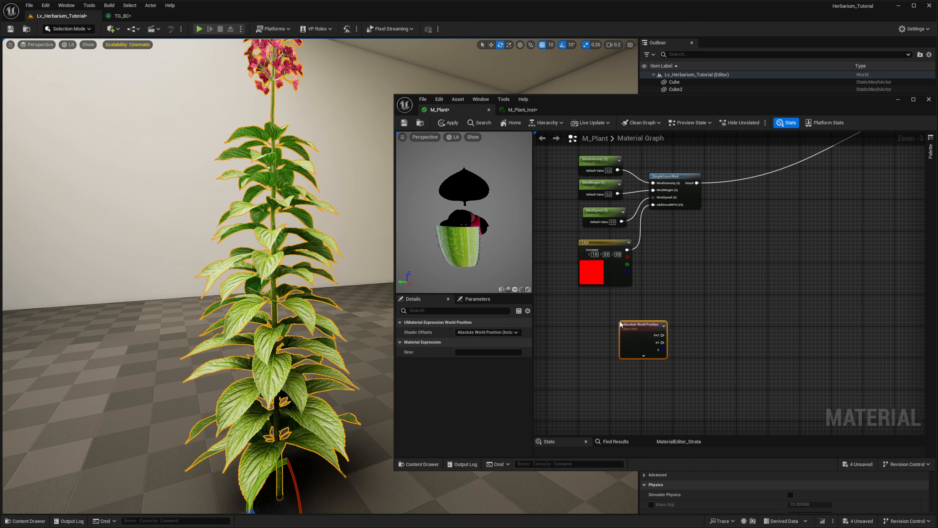
pyautogui.moveTo(633, 333); pyautogui.dragTo(596, 310)
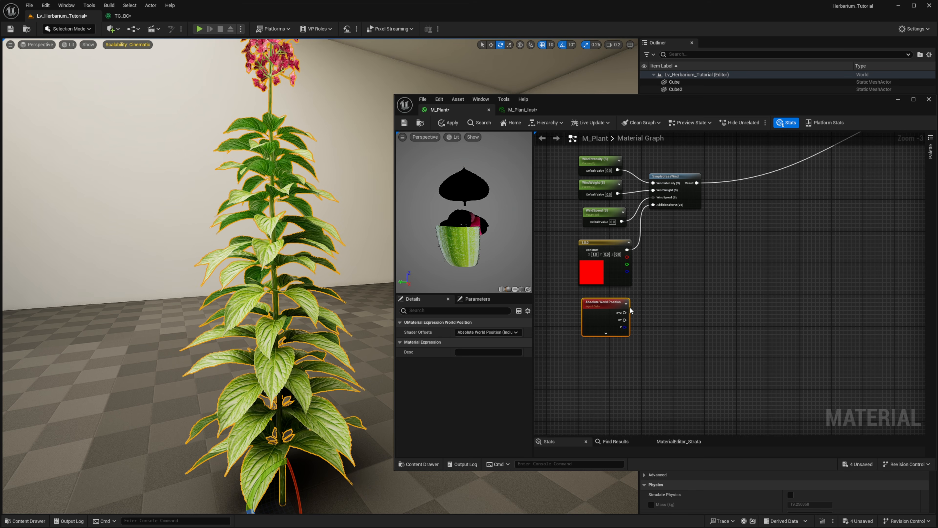
# Add an Object Local Bounds node below the Absolute World Position node.
pyautogui.moveTo(664, 340); pyautogui.dragTo(671, 295, button='right')
pyautogui.rightClick(599, 326)
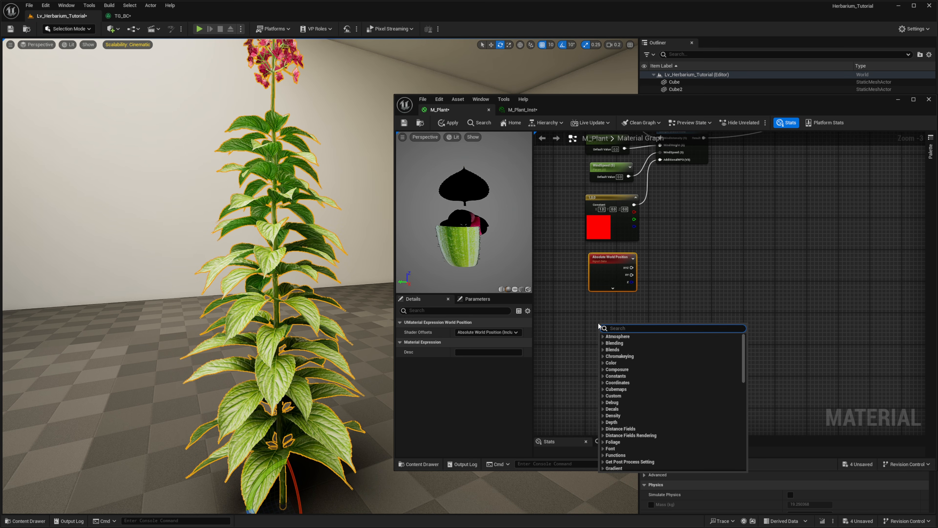
pyautogui.write('object')
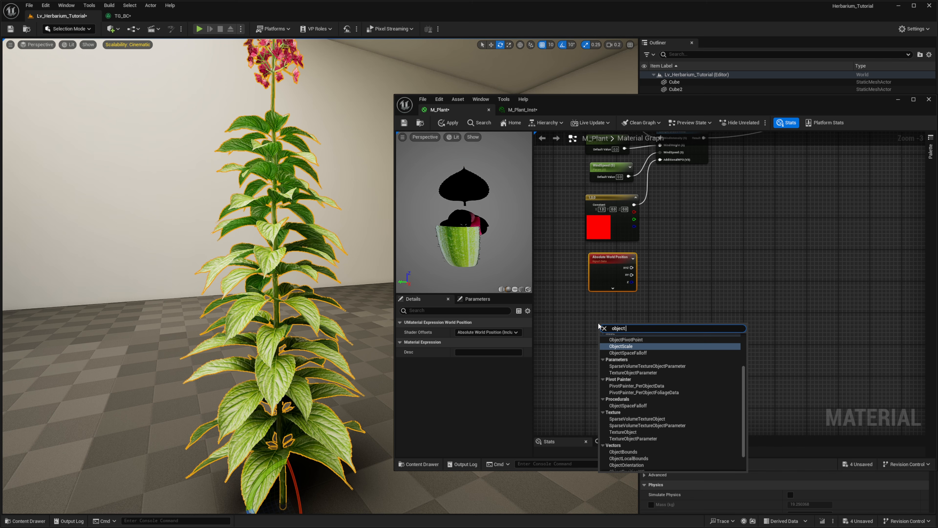
pyautogui.write('local')
pyautogui.press('Return')
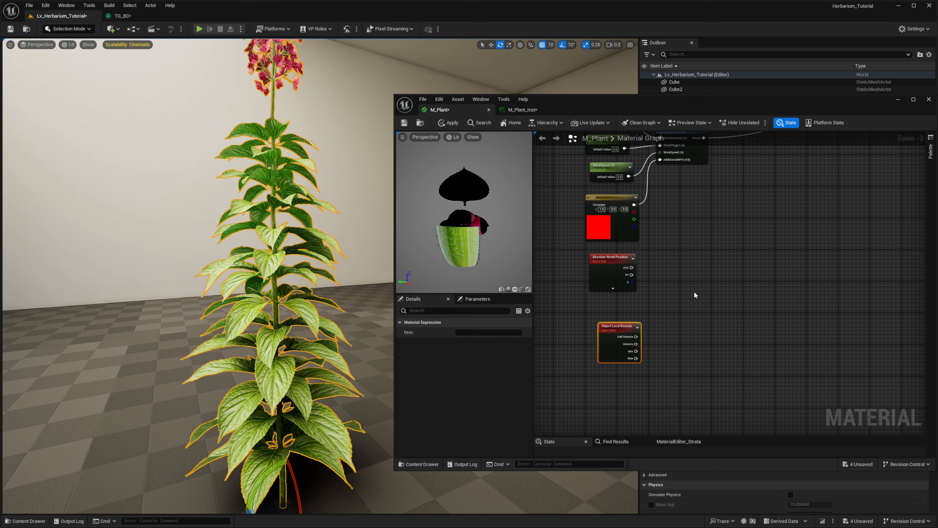
# Add a Divide node with the Absolute World Position XYZ as A and the Object Local Bounds Max as B.
pyautogui.click(698, 292)
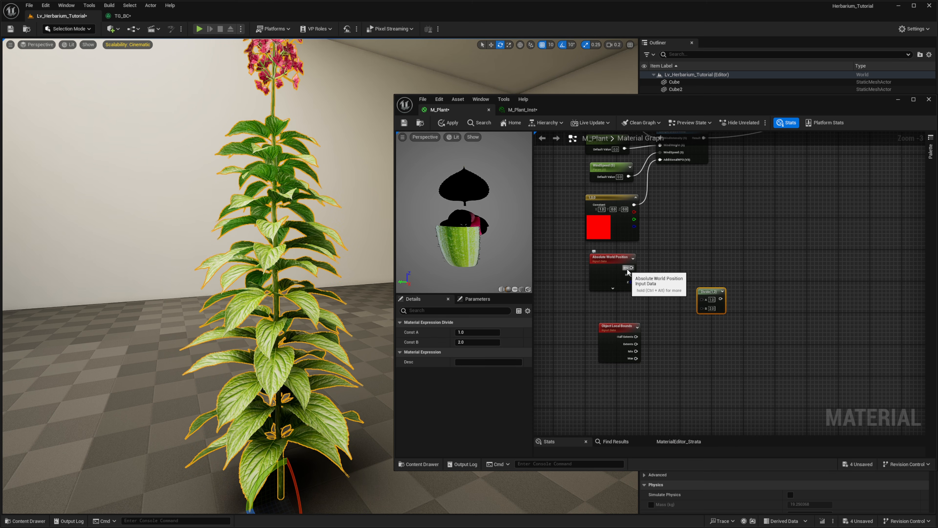
pyautogui.moveTo(632, 268); pyautogui.dragTo(697, 300)
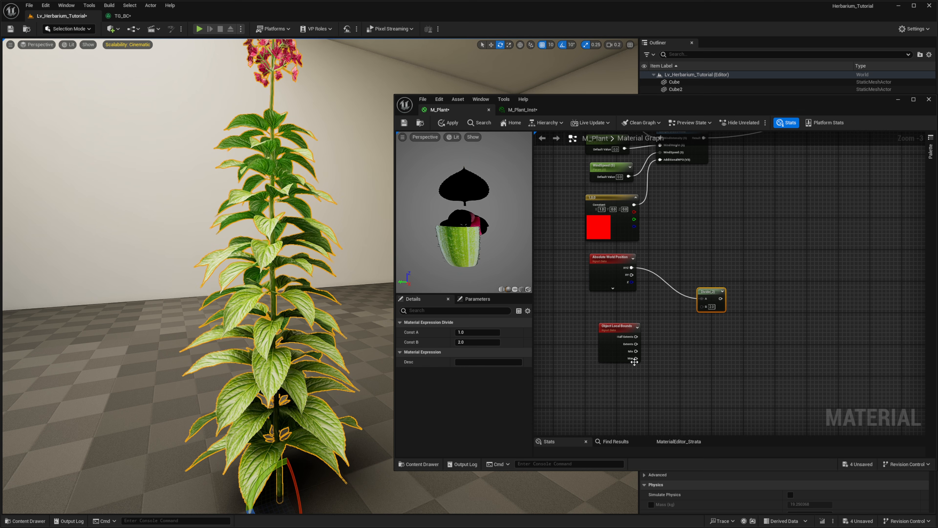
pyautogui.moveTo(635, 359); pyautogui.dragTo(704, 311)
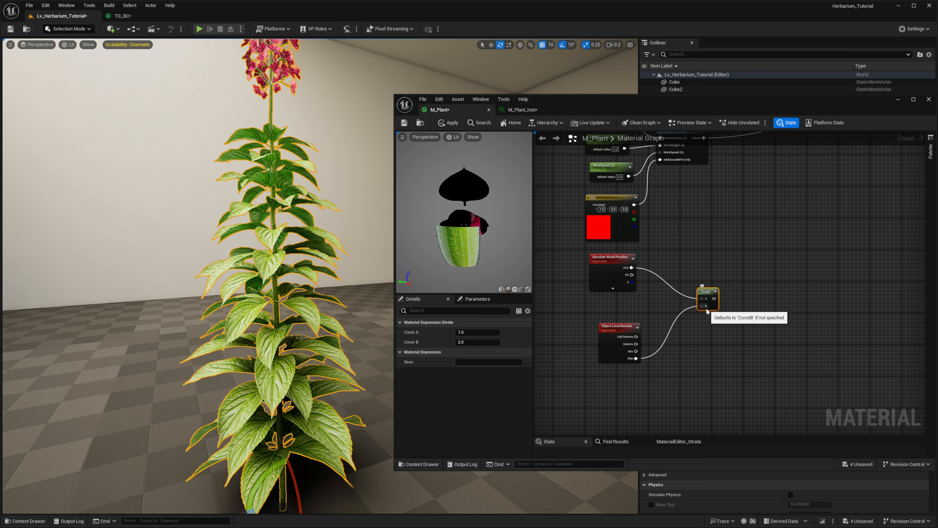
# Add an Add node and a Power node in a row after the Divide node.
pyautogui.moveTo(706, 312); pyautogui.dragTo(674, 284, button='right')
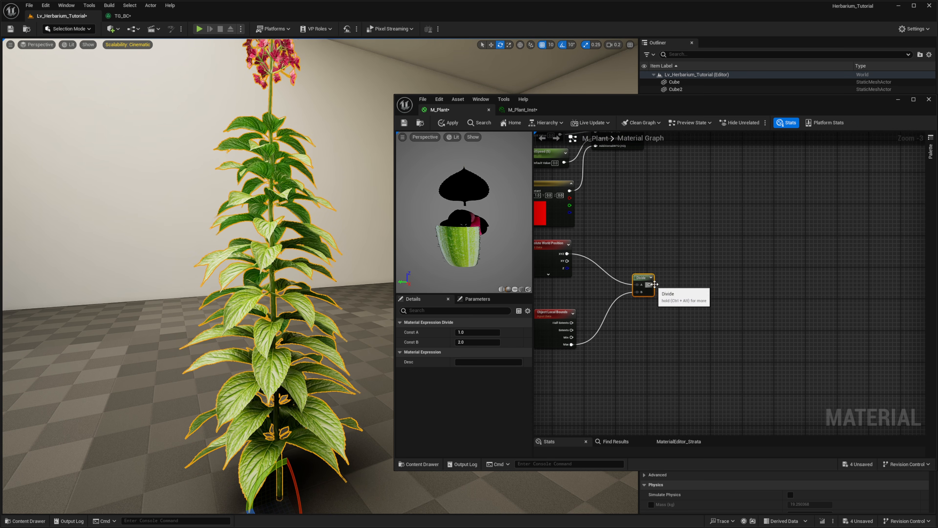
pyautogui.rightClick(681, 278)
pyautogui.write('add')
pyautogui.press('Return')
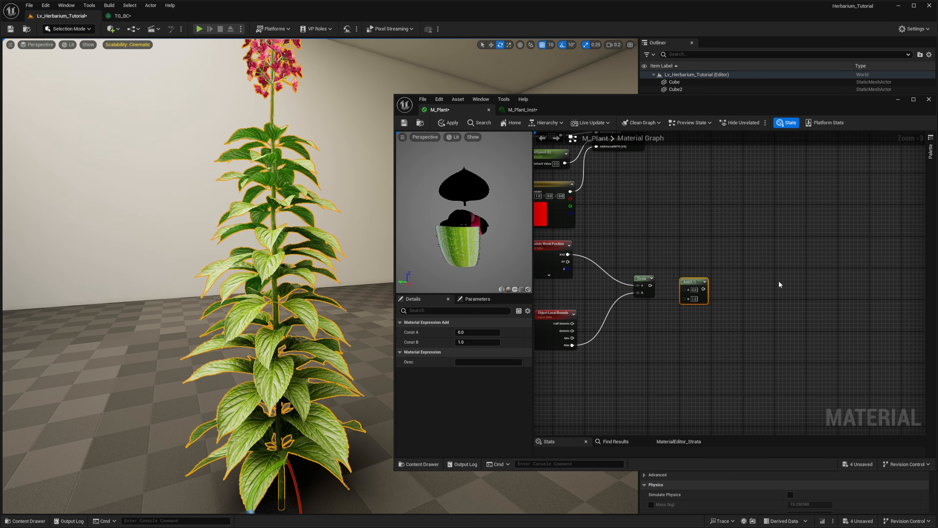
pyautogui.rightClick(755, 278)
pyautogui.write('power')
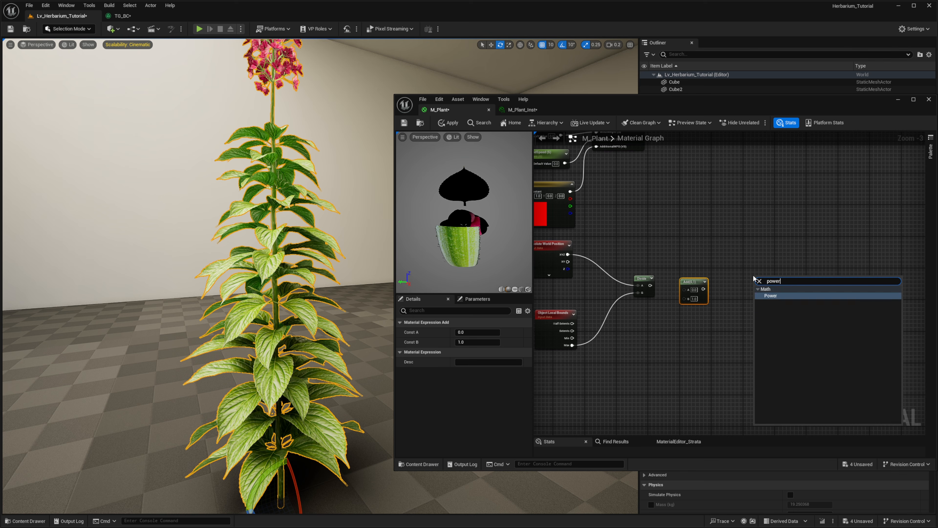
pyautogui.press('Return')
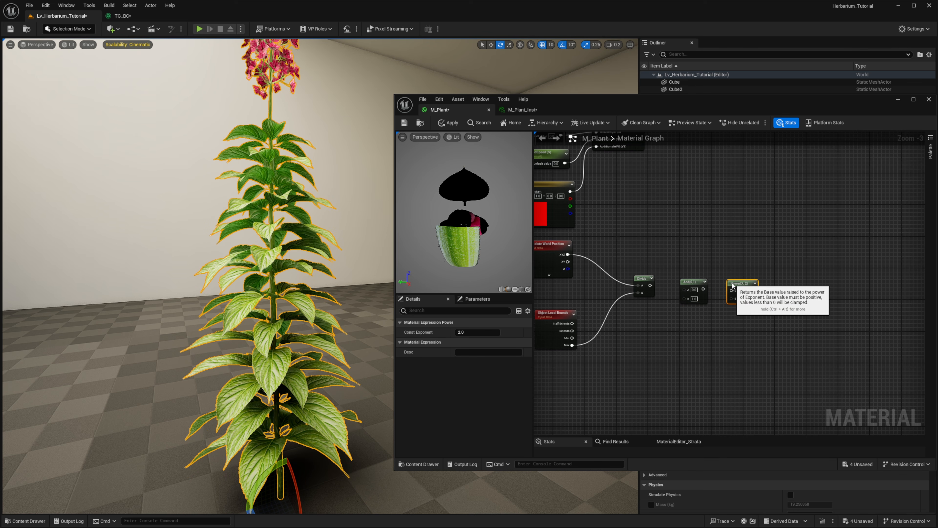
pyautogui.moveTo(744, 283); pyautogui.dragTo(730, 287)
# Add a ComponentMask node with only the B channel enabled and wire Divide, Add, Power and Mask in sequence.
pyautogui.rightClick(770, 284)
pyautogui.write('compo')
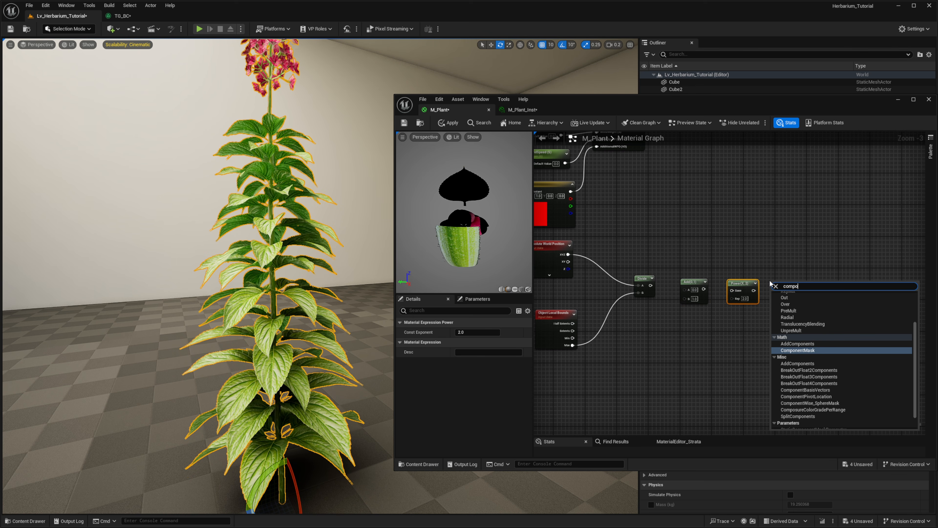
pyautogui.press('Return')
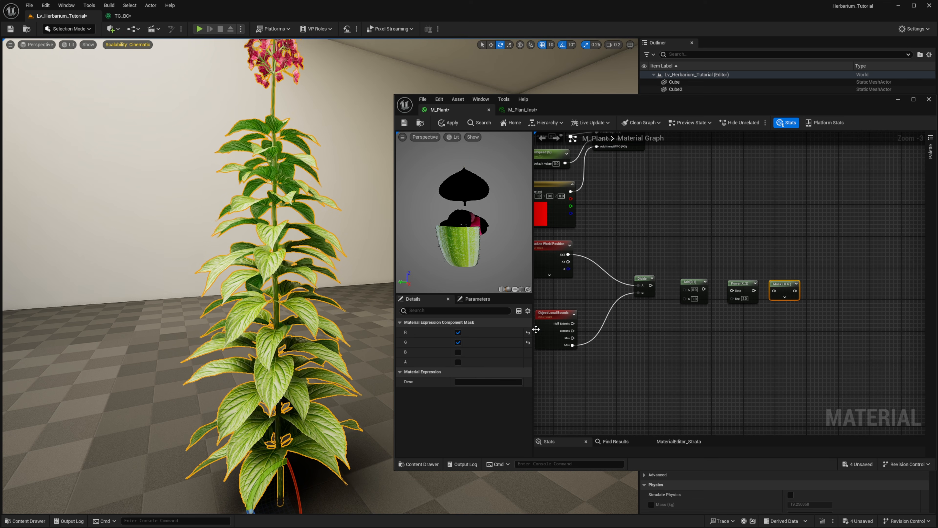
pyautogui.click(458, 332)
pyautogui.click(458, 332)
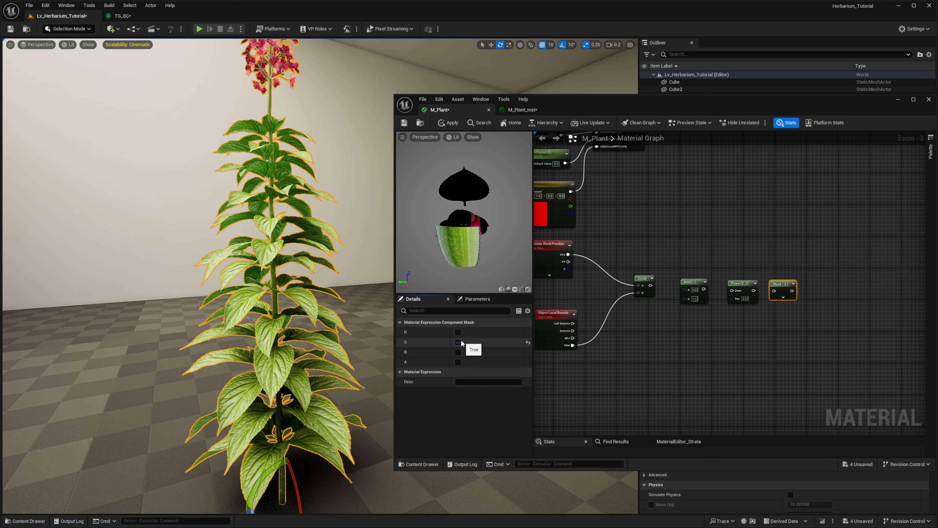
pyautogui.click(461, 341)
pyautogui.click(458, 352)
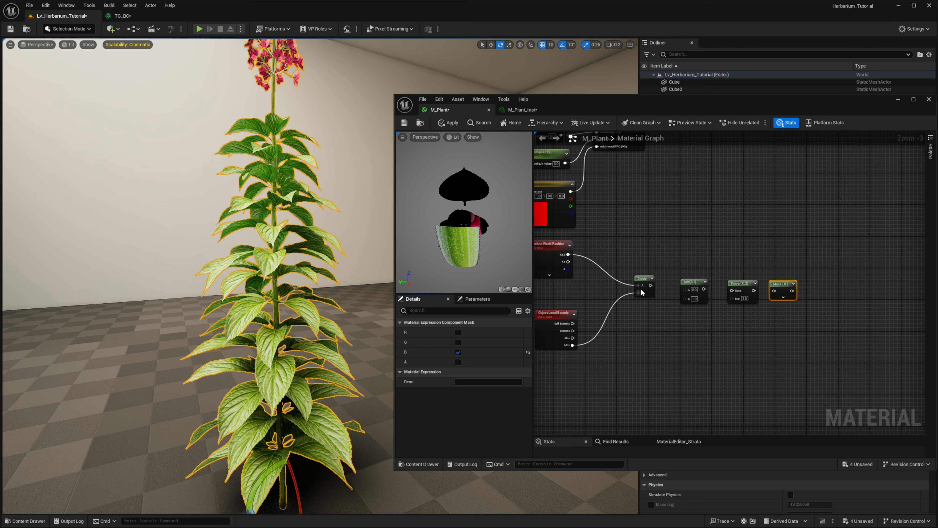
pyautogui.moveTo(651, 285); pyautogui.dragTo(778, 292)
pyautogui.click(741, 283)
# Promote the Add node's B input to a parameter named Gradient Offset.
pyautogui.scroll(3, 651, 295)
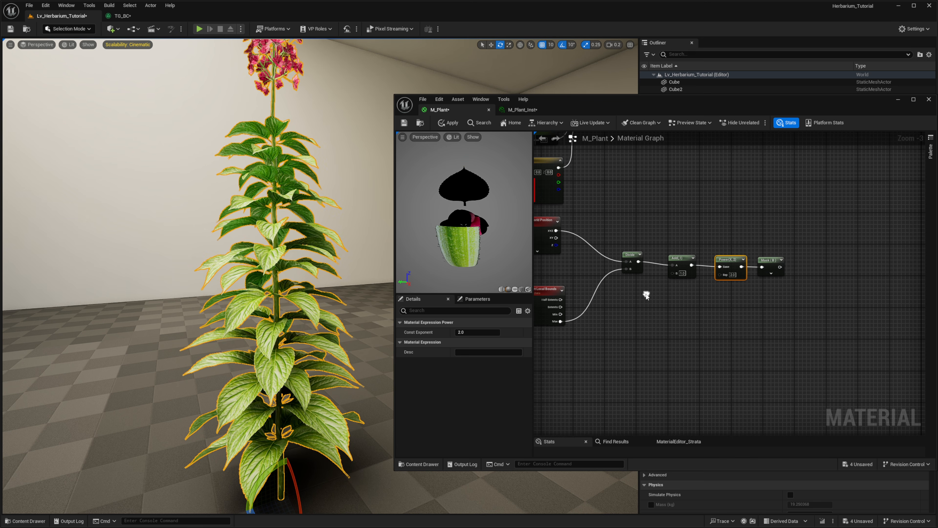
pyautogui.rightClick(681, 258)
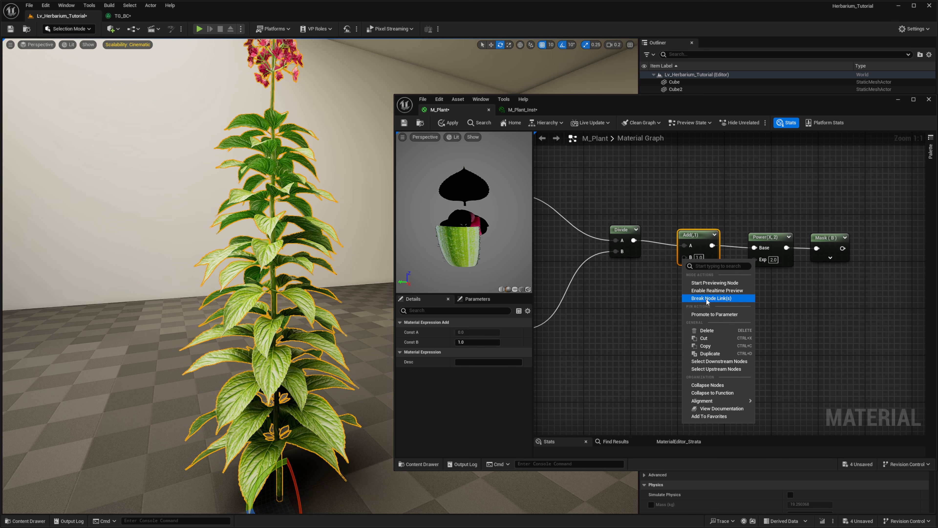
pyautogui.click(699, 313)
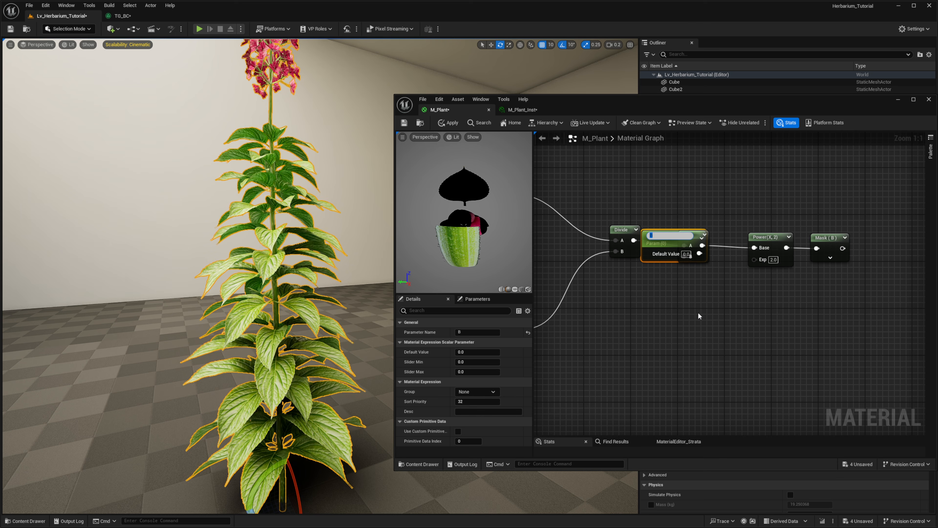
pyautogui.write('Gradient')
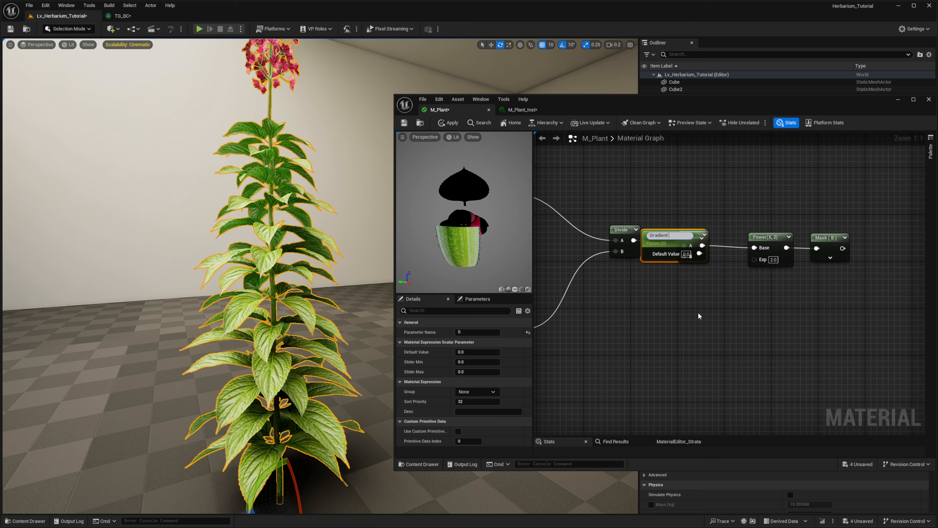
pyautogui.write(' Offset')
pyautogui.press('Return')
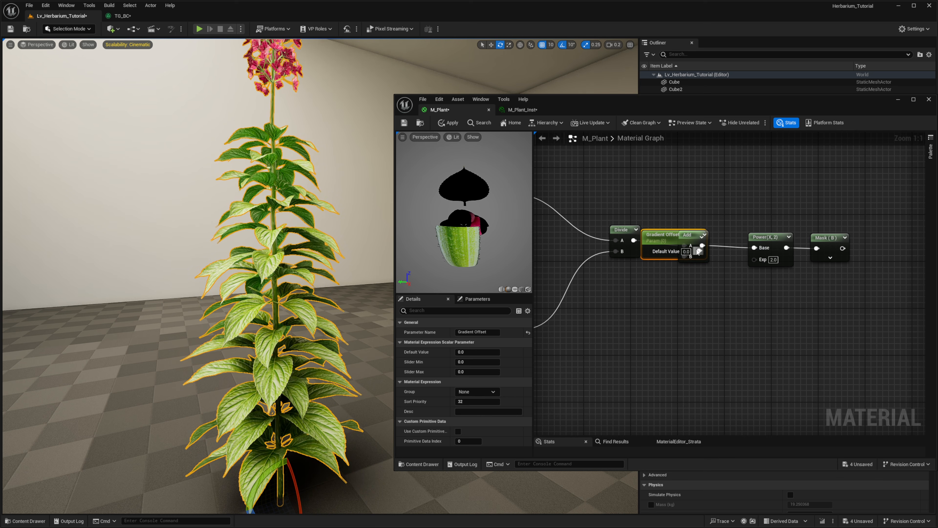
# Place the Gradient Offset parameter below the Add node, clear of the Divide-to-Mask chain.
pyautogui.moveTo(666, 245); pyautogui.dragTo(661, 318)
pyautogui.moveTo(644, 310); pyautogui.dragTo(787, 274, button='right')
pyautogui.moveTo(712, 189); pyautogui.dragTo(438, 237, button='right')
pyautogui.click(593, 245)
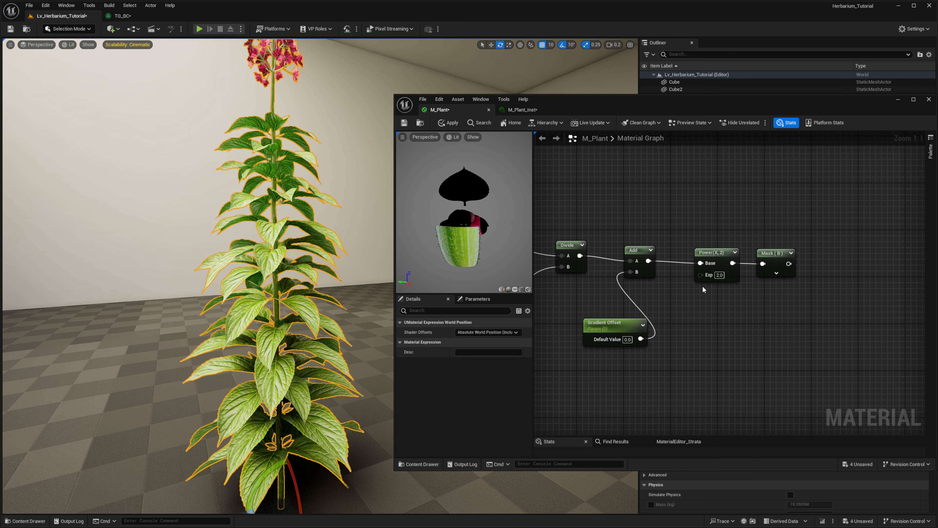
pyautogui.moveTo(625, 323); pyautogui.dragTo(602, 322)
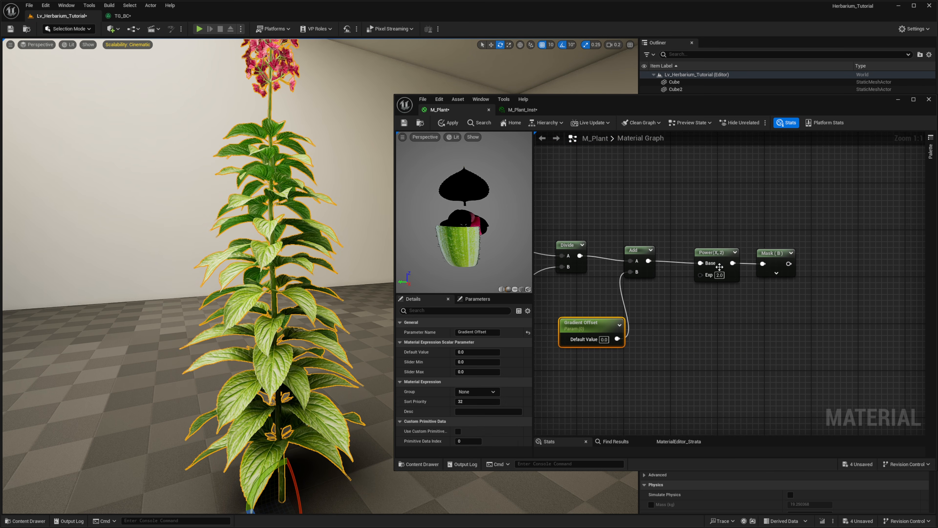
# Promote the Power node's Exp input to a parameter named Gradient_Power and place it below the Power node.
pyautogui.rightClick(708, 274)
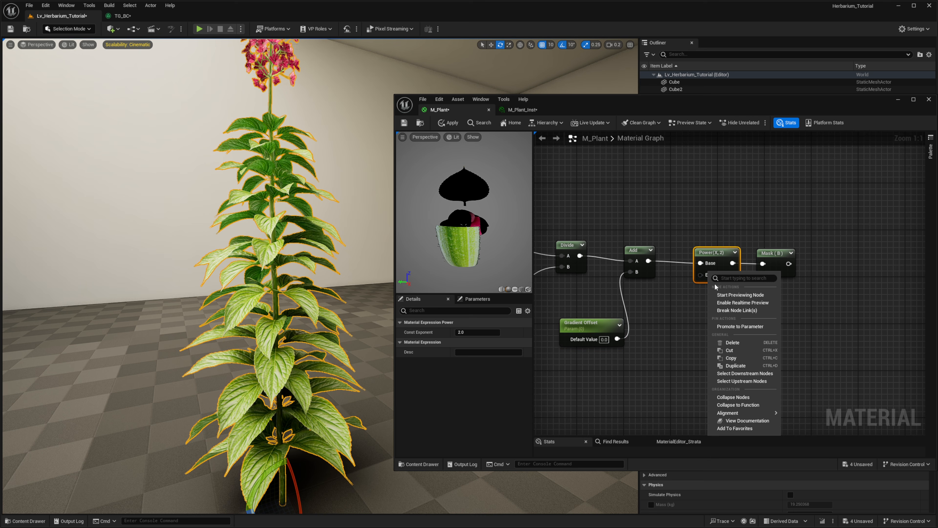
pyautogui.click(735, 328)
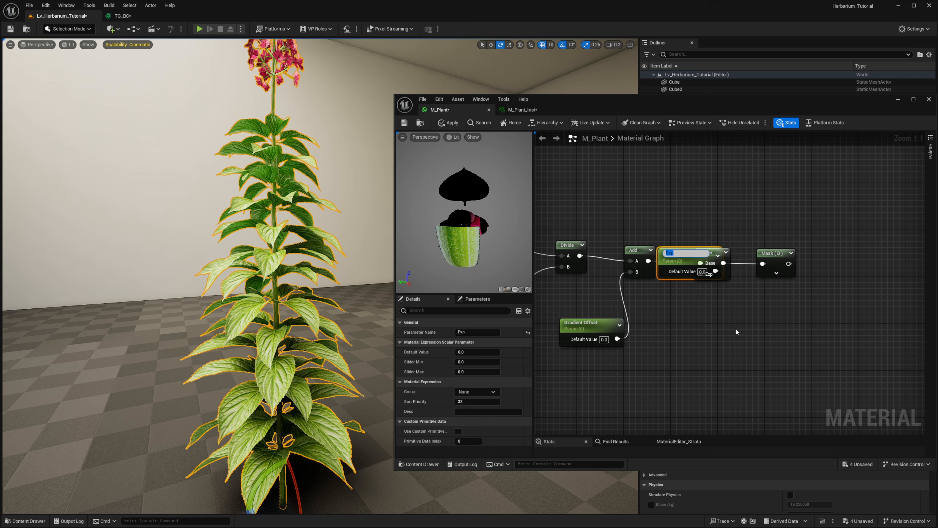
pyautogui.write('W')
pyautogui.write('radien')
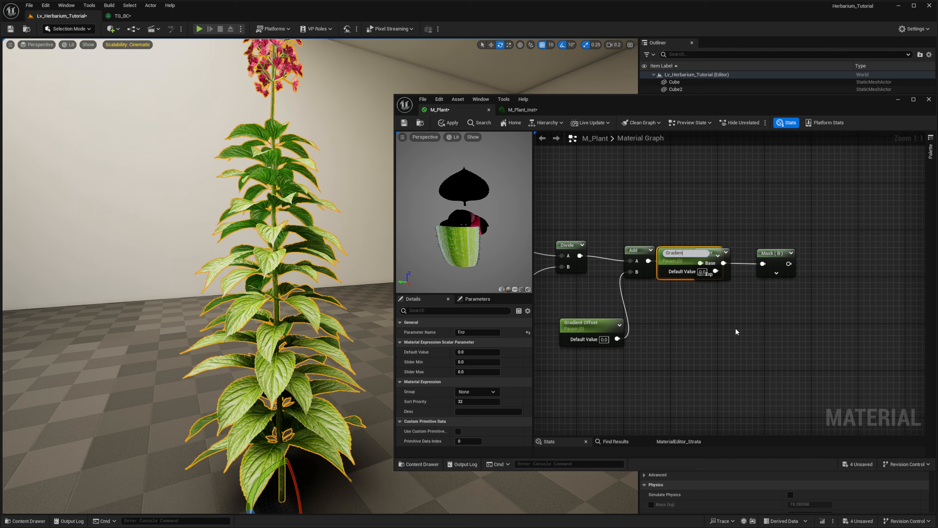
pyautogui.write('t_Pow')
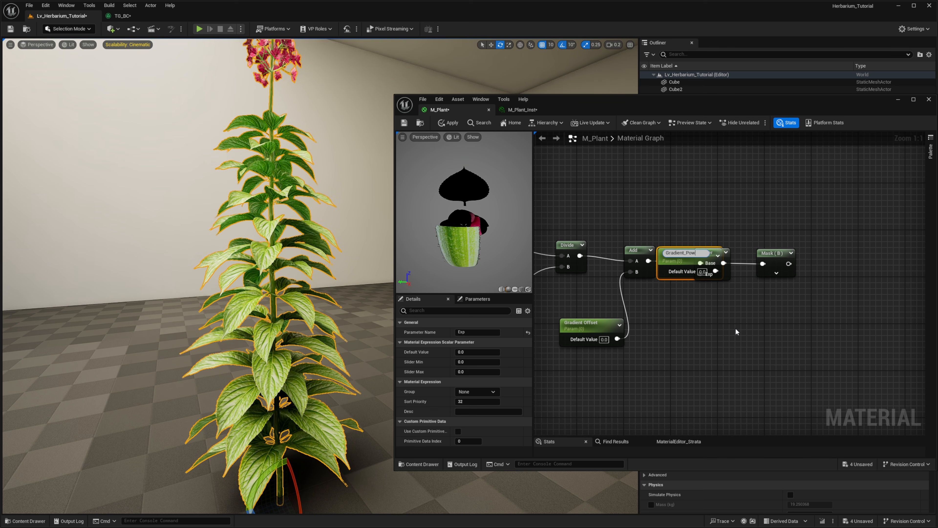
pyautogui.write('er')
pyautogui.press('Return')
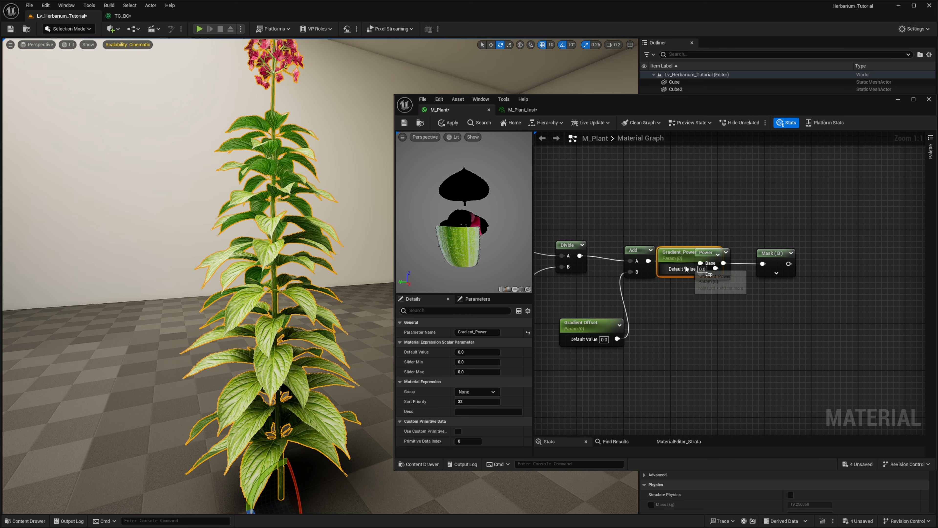
pyautogui.moveTo(684, 274); pyautogui.dragTo(695, 327)
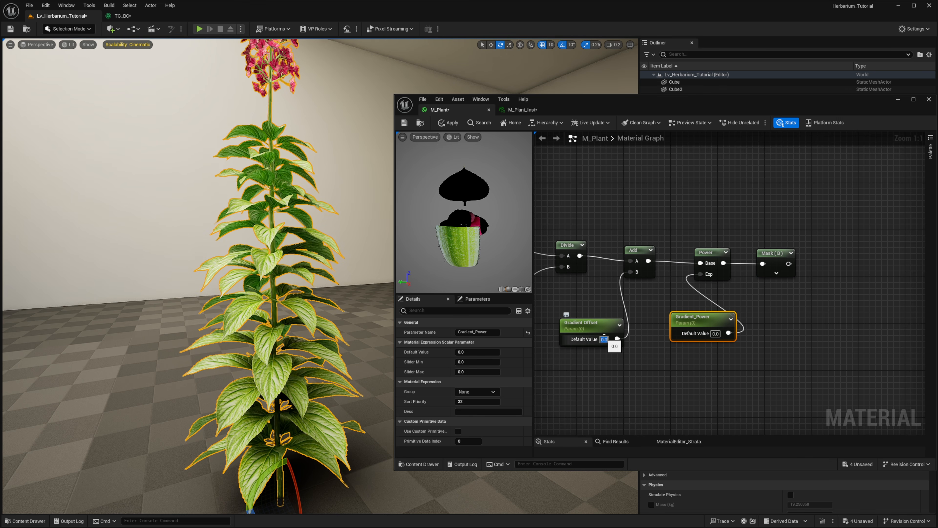
# Set the default value of Gradient Offset to -0.5 and of Gradient_Power to -0.1.
pyautogui.hotkey('ctrl', 'space')
pyautogui.write('-000')
pyautogui.press('Escape')
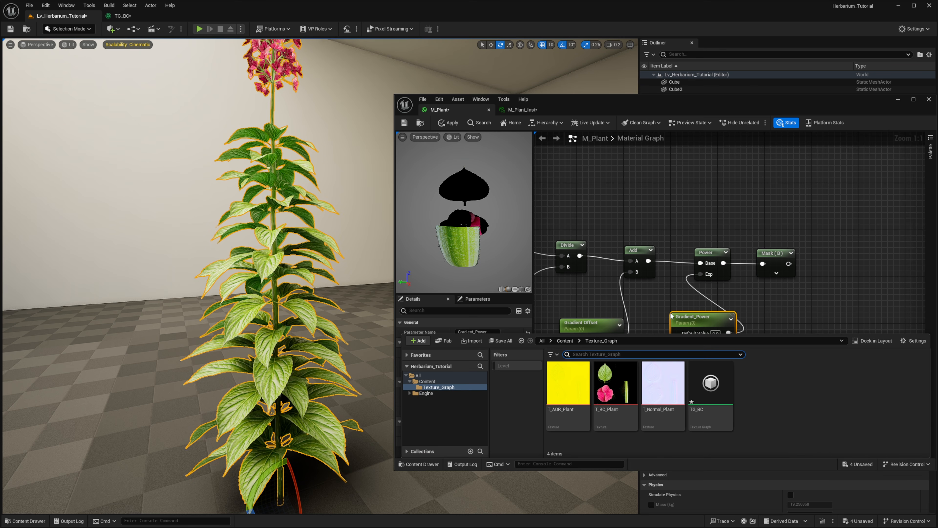
pyautogui.moveTo(680, 312); pyautogui.dragTo(673, 302, button='right')
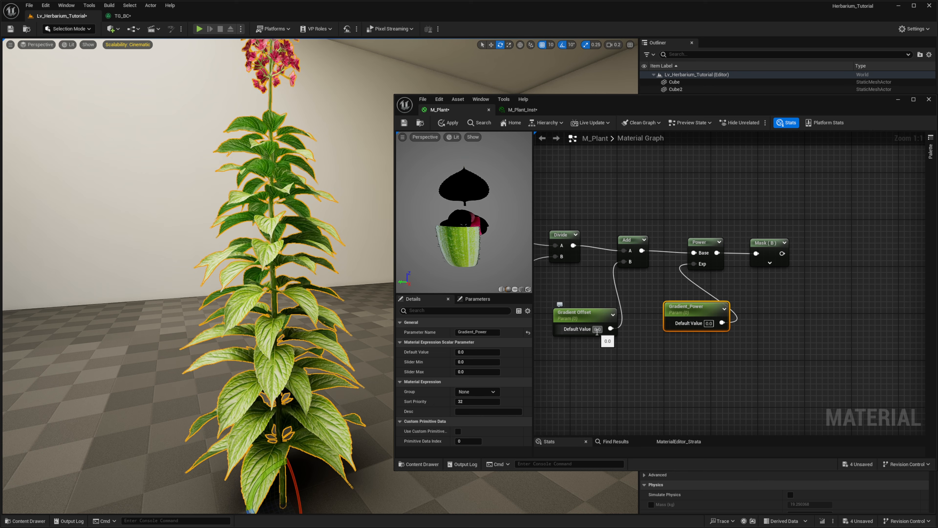
pyautogui.press('Return')
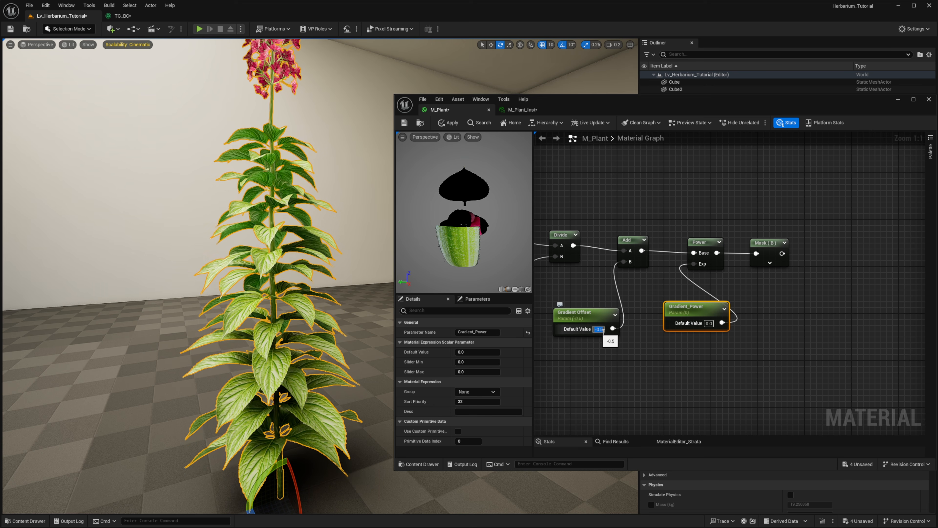
pyautogui.click(708, 324)
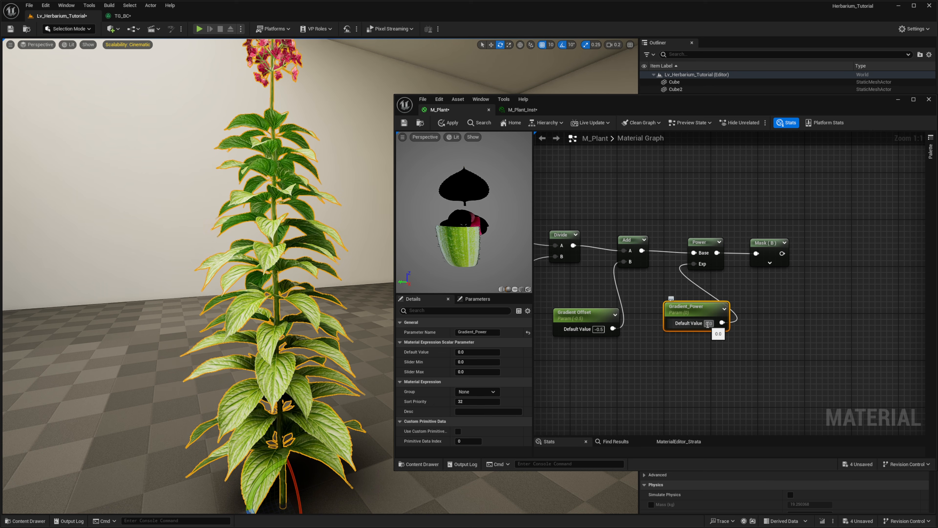
pyautogui.write('10.1')
pyautogui.press('Return')
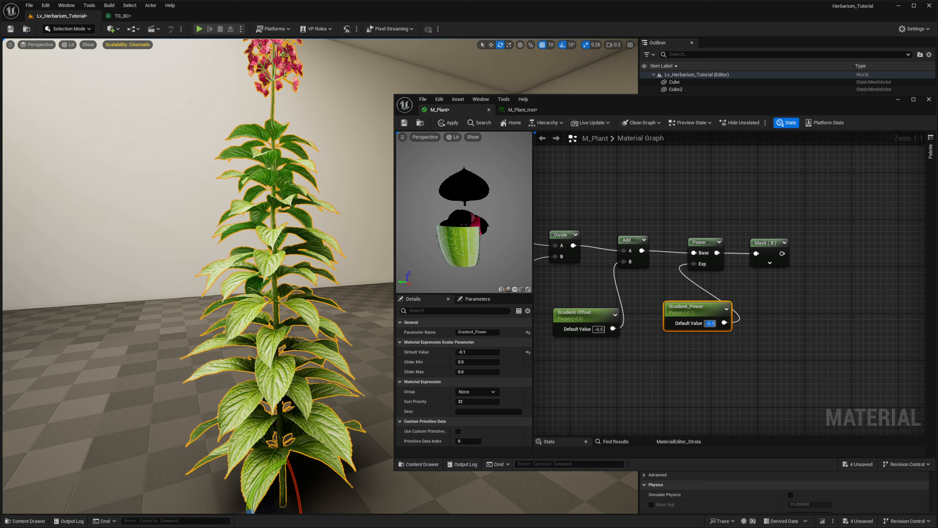
# Add a LinearInterpolate node between the SimpleGrassWind node and the material output.
pyautogui.moveTo(744, 256); pyautogui.dragTo(744, 338, button='right')
pyautogui.scroll(-2, 756, 294)
pyautogui.moveTo(760, 284)
pyautogui.mouseDown(button='right')
pyautogui.moveTo(777, 300)
pyautogui.moveTo(809, 275)
pyautogui.moveTo(763, 267)
pyautogui.mouseUp(button='right')
pyautogui.scroll(-2, 780, 285)
pyautogui.click(761, 258)
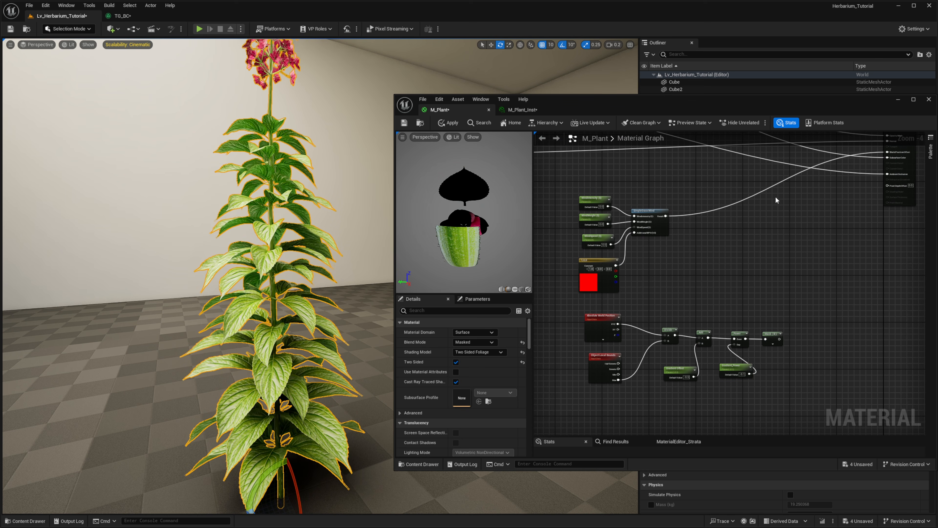
pyautogui.rightClick(785, 234)
pyautogui.write('lerp')
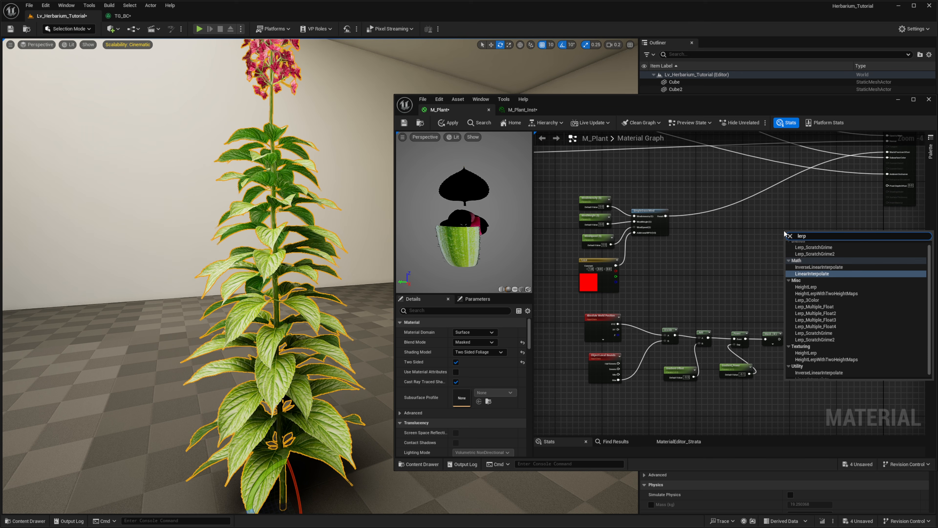
pyautogui.press('Return')
pyautogui.scroll(3, 785, 231)
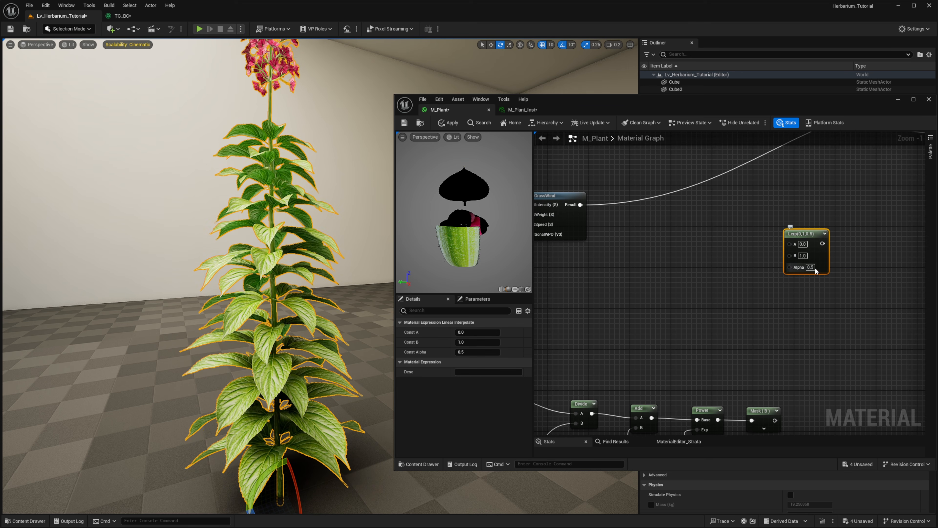
# Set the Lerp node's B value to 0 and shift the node slightly closer to SimpleGrassWind.
pyautogui.write('0')
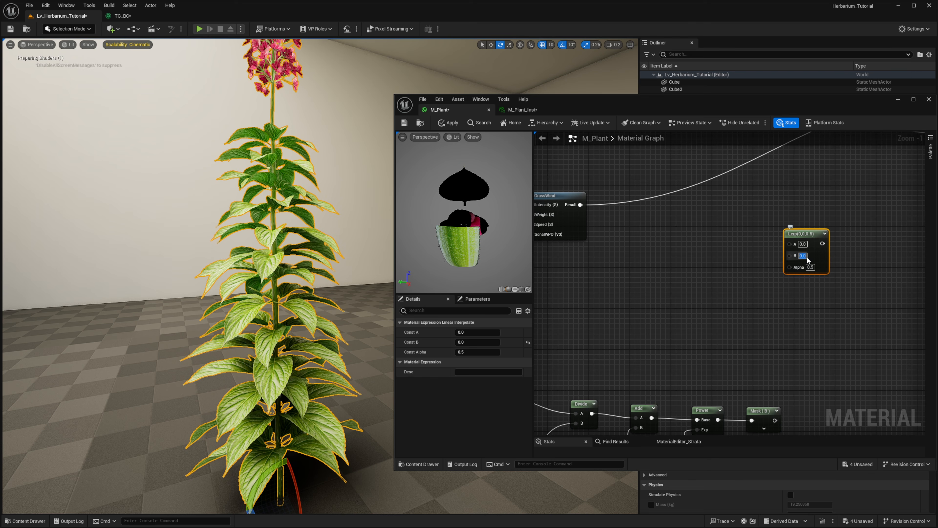
pyautogui.press('Return')
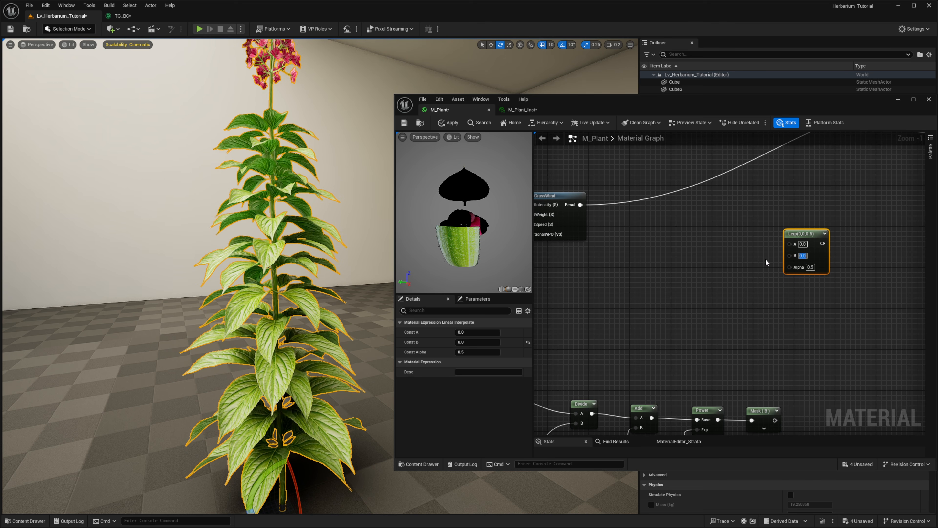
pyautogui.click(764, 260)
pyautogui.moveTo(817, 256)
pyautogui.mouseDown()
pyautogui.moveTo(792, 238)
pyautogui.moveTo(803, 248)
pyautogui.mouseUp()
pyautogui.moveTo(766, 283); pyautogui.dragTo(769, 346, button='right')
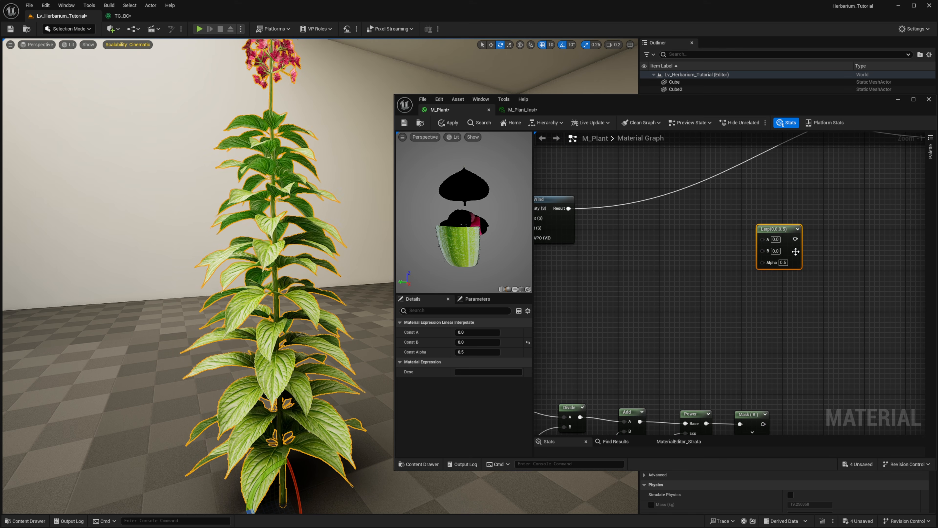
pyautogui.click(778, 251)
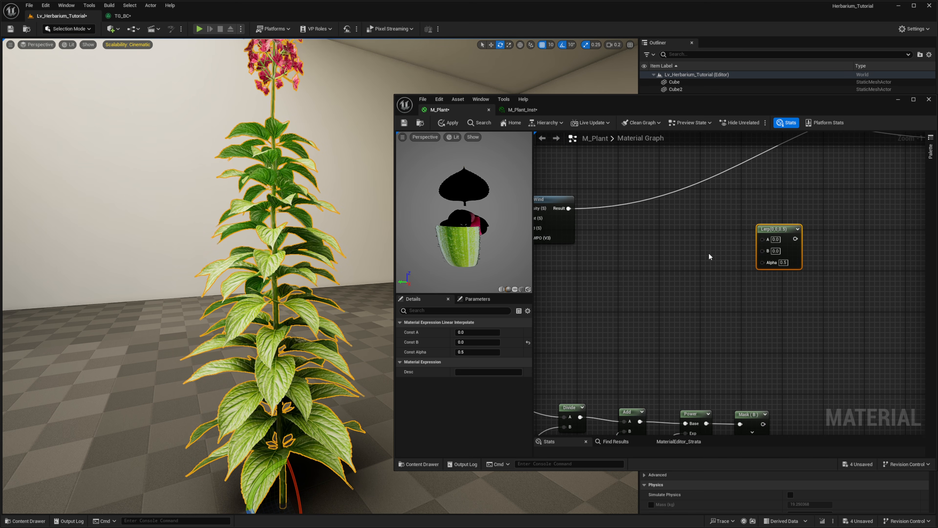
# Wire the SimpleGrassWind Result into the Lerp's A and the gradient's Mask (B) output into its Alpha.
pyautogui.moveTo(562, 212); pyautogui.dragTo(763, 240)
pyautogui.moveTo(764, 434); pyautogui.dragTo(760, 390, button='right')
pyautogui.moveTo(758, 374); pyautogui.dragTo(758, 210)
pyautogui.moveTo(744, 152); pyautogui.dragTo(723, 288, button='right')
pyautogui.moveTo(792, 310); pyautogui.dragTo(686, 312, button='right')
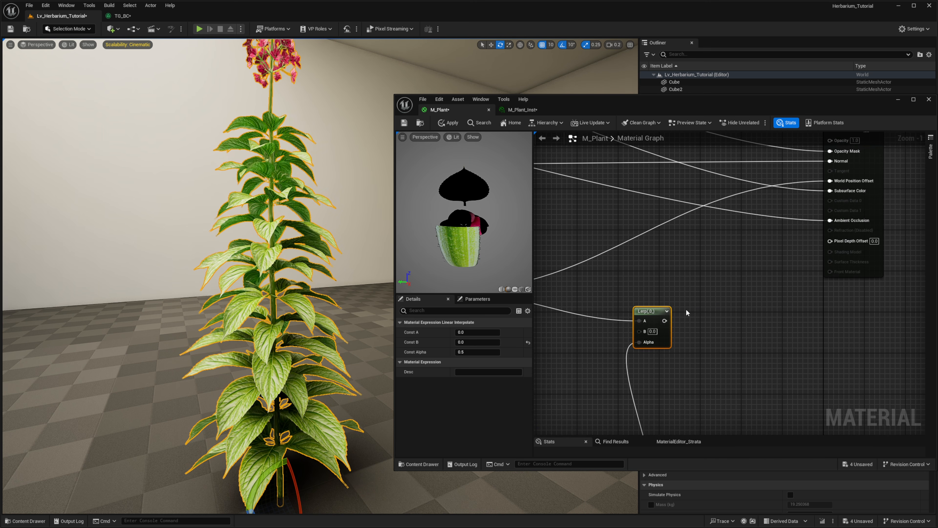
# Connect the Lerp output to World Position Offset and apply the material changes.
pyautogui.moveTo(665, 321); pyautogui.dragTo(830, 180)
pyautogui.moveTo(548, 221); pyautogui.dragTo(654, 193, button='right')
pyautogui.click(453, 123)
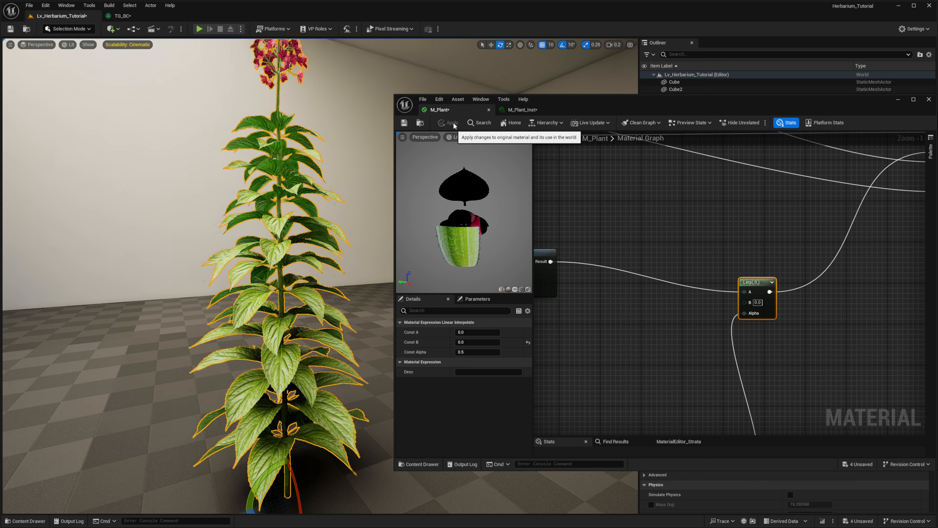
# Enable the Gradient Offset and Gradient_Power overrides in M_Plant_Inst and set Gradient_Power to about 1.41.
pyautogui.scroll(-2, 569, 236)
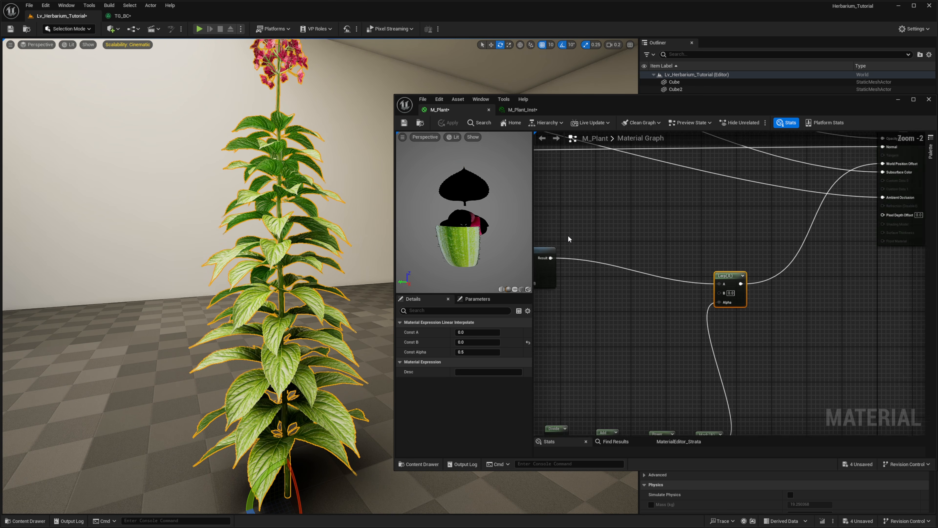
pyautogui.moveTo(572, 250); pyautogui.dragTo(762, 133, button='right')
pyautogui.moveTo(706, 257); pyautogui.dragTo(664, 259, button='right')
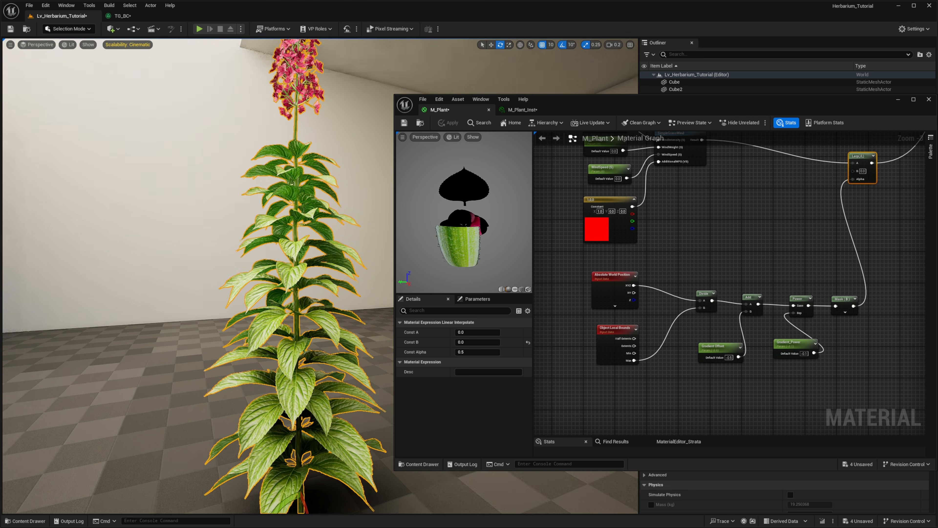
pyautogui.click(514, 110)
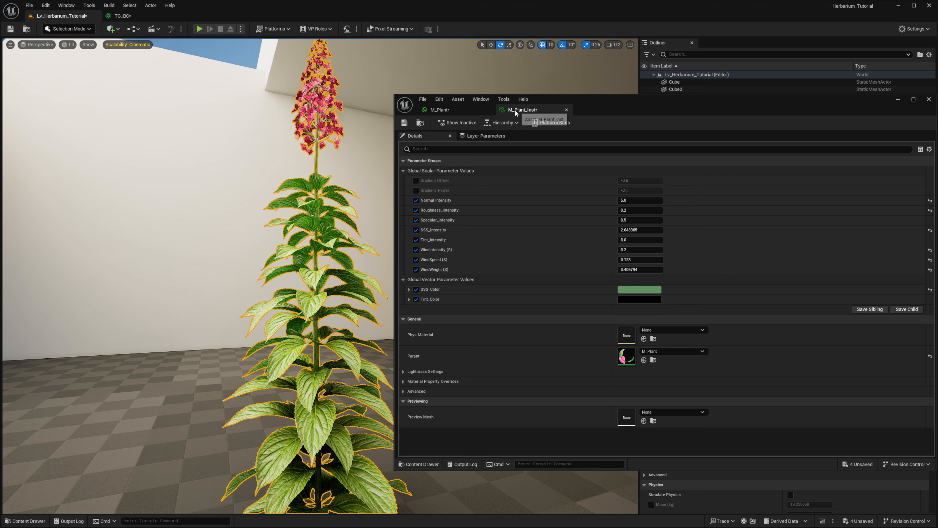
pyautogui.click(416, 190)
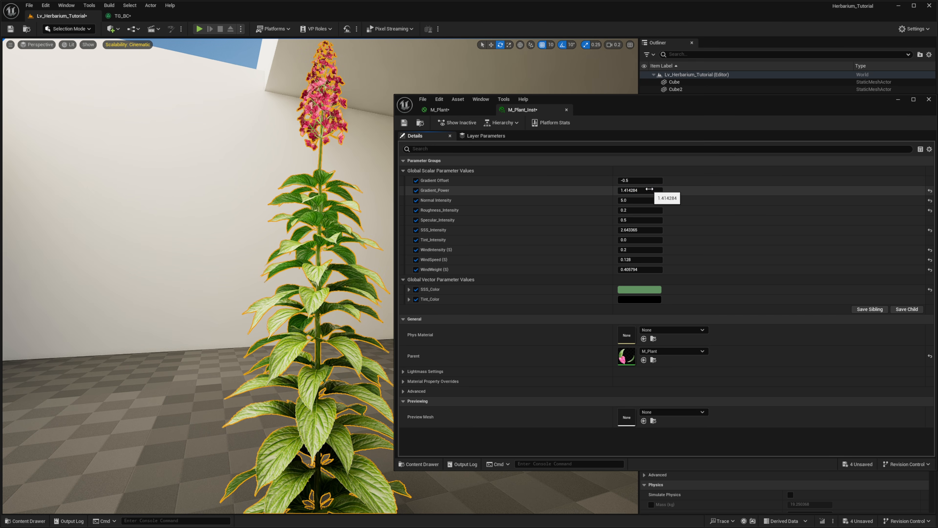
# Try several Gradient Offset values in M_Plant_Inst, such as about 0.42 and -0.1, while viewing the plant's sway.
pyautogui.moveTo(242, 256); pyautogui.dragTo(249, 283, button='right')
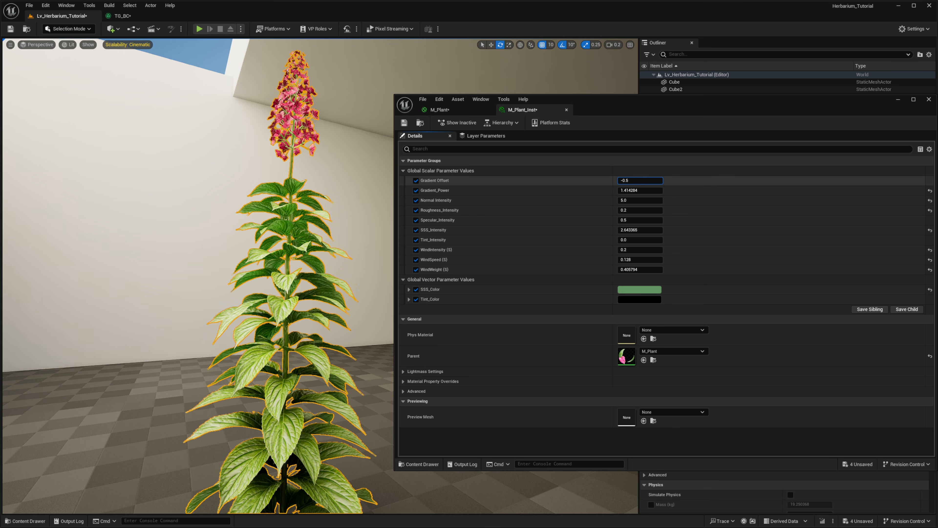
pyautogui.moveTo(641, 181)
pyautogui.mouseDown()
pyautogui.moveTo(660, 180)
pyautogui.moveTo(631, 181)
pyautogui.moveTo(656, 180)
pyautogui.mouseUp()
pyautogui.moveTo(340, 200); pyautogui.dragTo(338, 244, button='right')
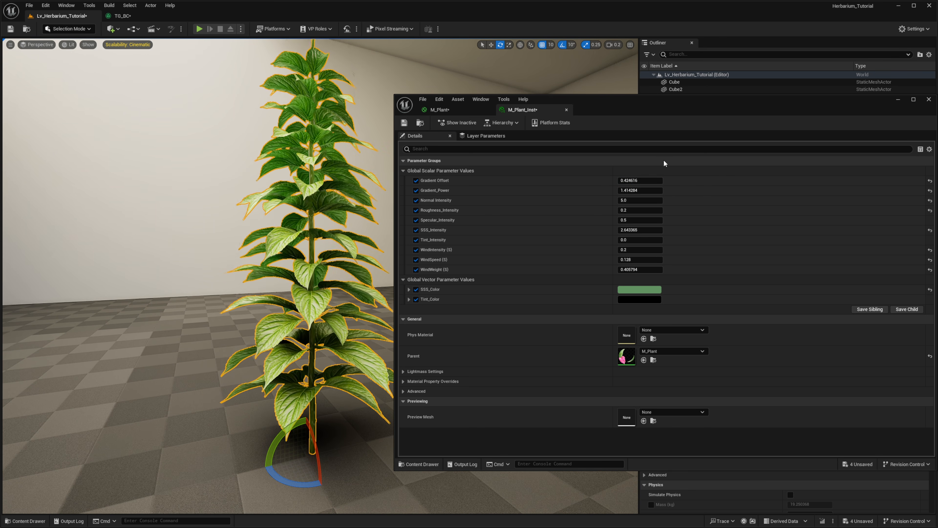
pyautogui.moveTo(640, 180)
pyautogui.mouseDown()
pyautogui.moveTo(630, 180)
pyautogui.moveTo(656, 180)
pyautogui.moveTo(645, 181)
pyautogui.mouseUp()
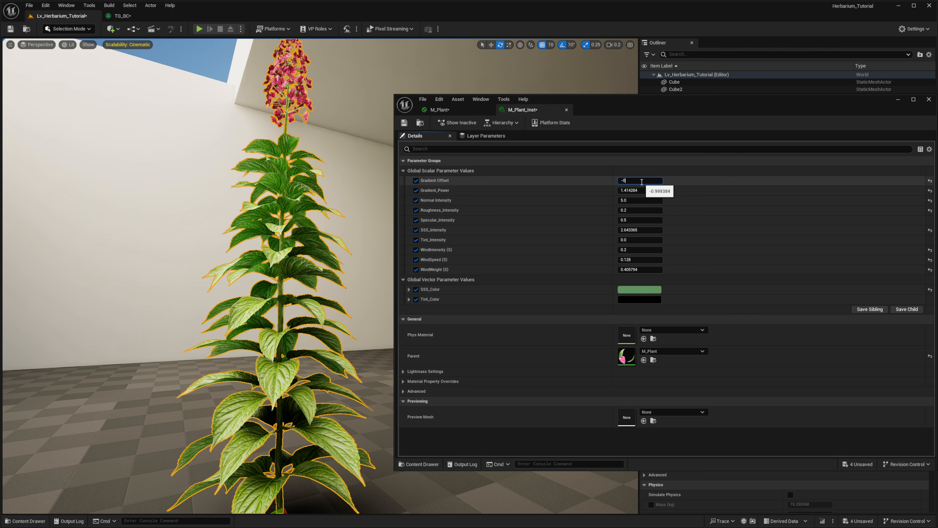
pyautogui.write('.1')
pyautogui.press('Return')
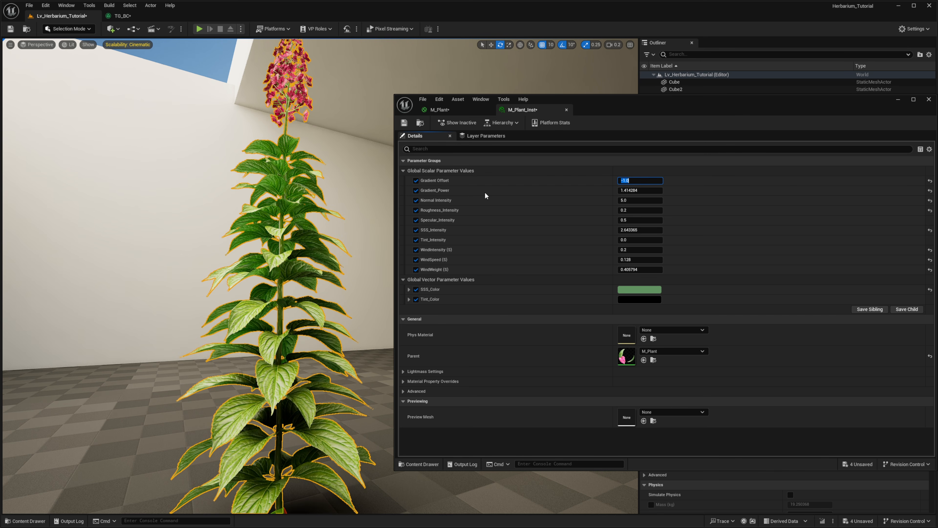
# Set Gradient Offset to about -5.04 and Gradient_Power to about 0.89 in M_Plant_Inst.
pyautogui.click(680, 200)
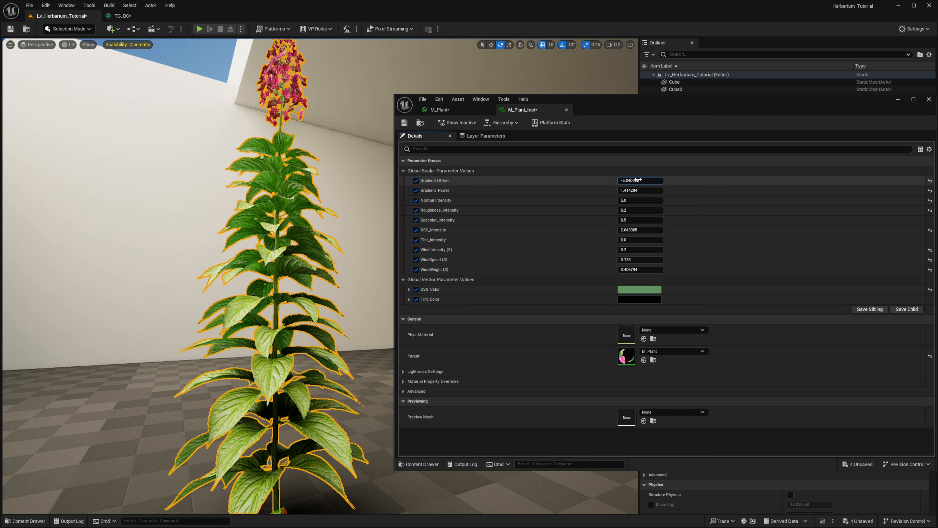
pyautogui.moveTo(260, 371); pyautogui.dragTo(265, 391, button='right')
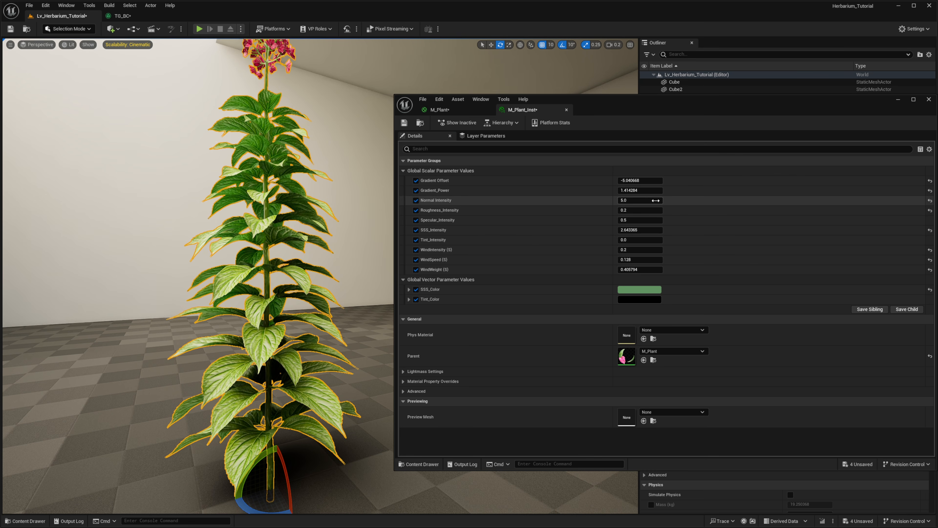
pyautogui.moveTo(636, 192); pyautogui.dragTo(584, 188)
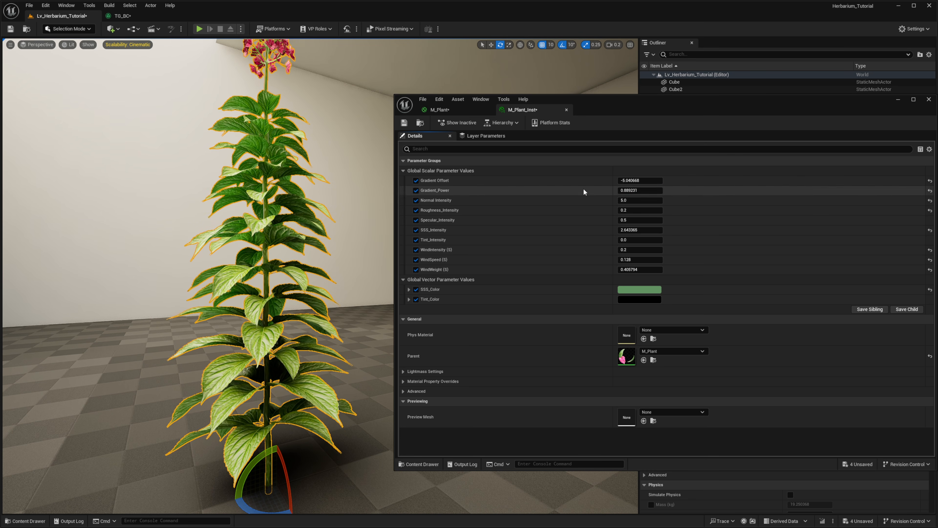
# Rotate the plant about its vertical axis in the level to check how the world-position gradient responds, and return to the move tool.
pyautogui.click(444, 112)
pyautogui.moveTo(752, 305); pyautogui.dragTo(849, 235, button='right')
pyautogui.scroll(2, 653, 266)
pyautogui.moveTo(679, 232); pyautogui.dragTo(634, 231)
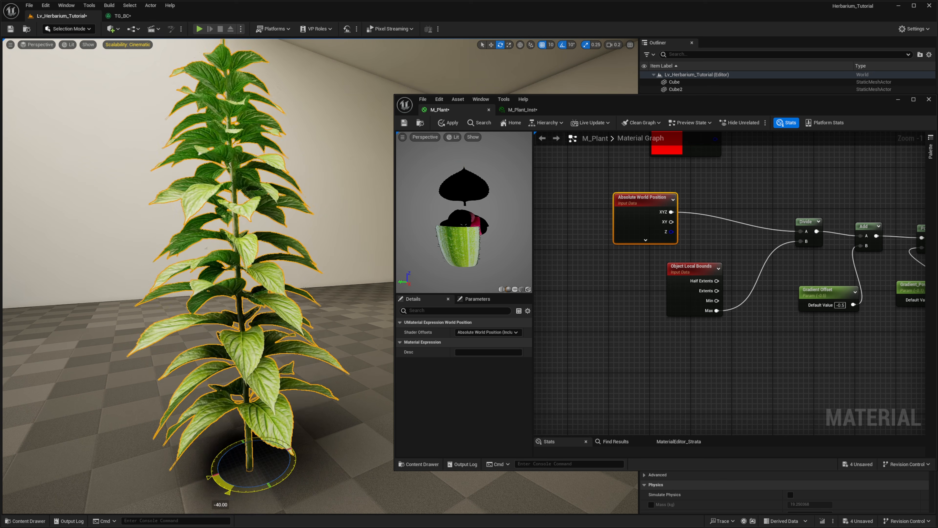
pyautogui.press('w')
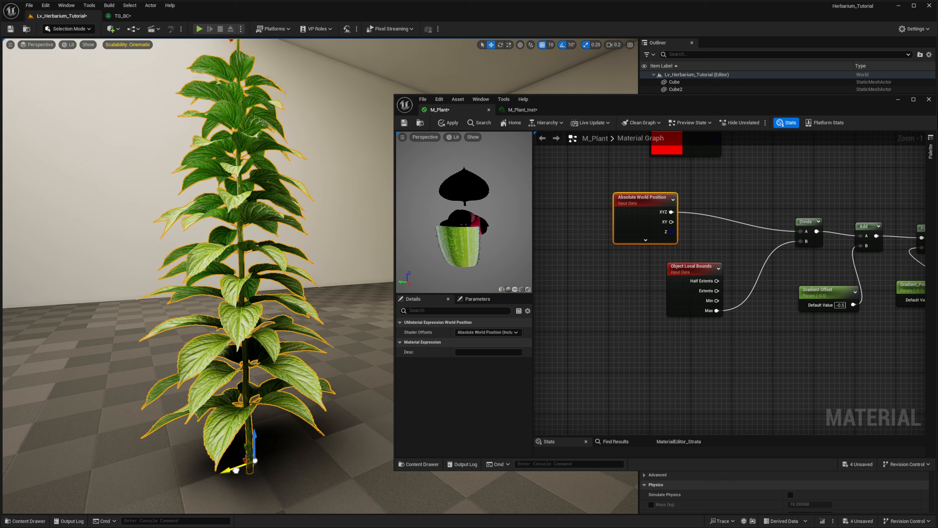
# Connect the height gradient mask's output to Base Color in M_Plant to preview it on the plant, and apply the material.
pyautogui.moveTo(785, 245); pyautogui.dragTo(542, 346, button='right')
pyautogui.scroll(-3, 719, 376)
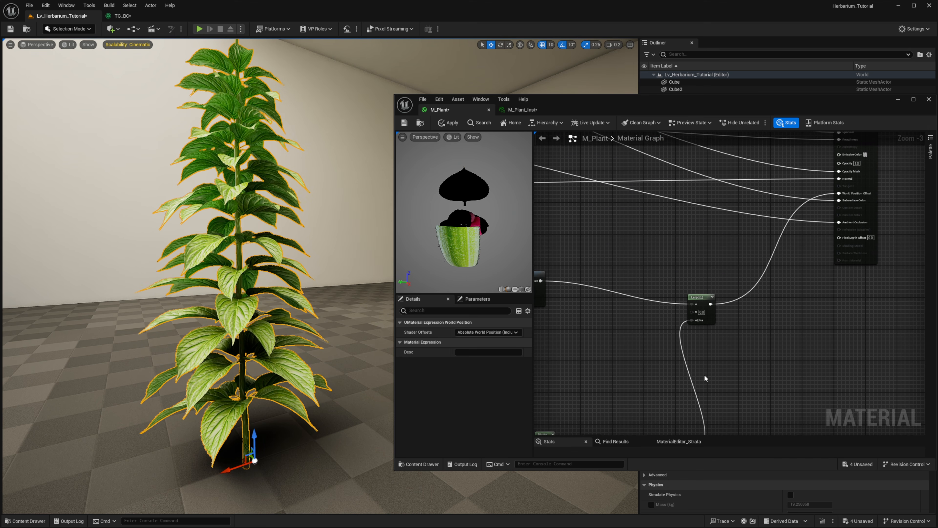
pyautogui.moveTo(694, 405); pyautogui.dragTo(805, 266)
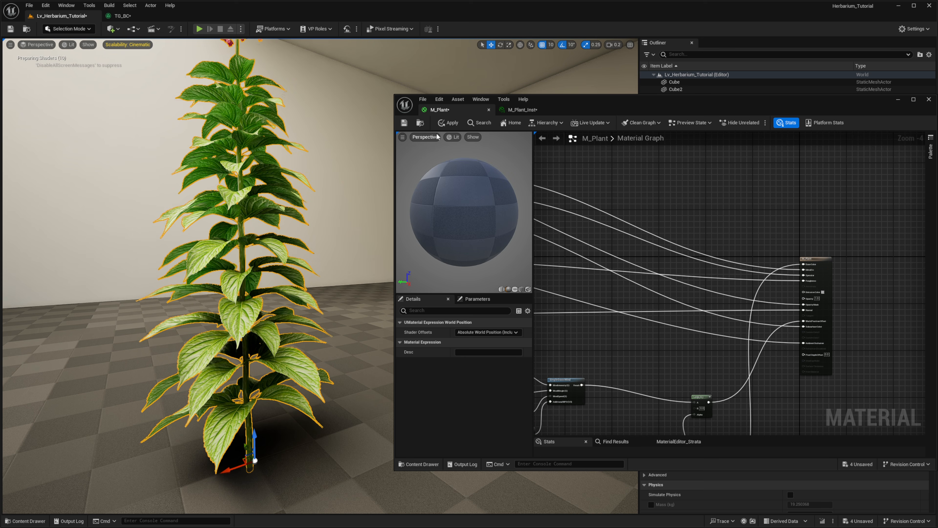
pyautogui.click(446, 124)
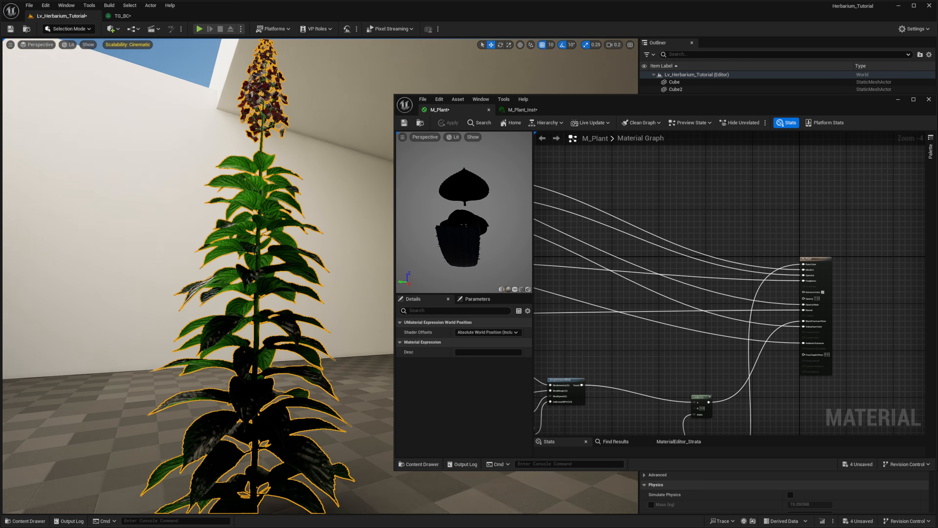
pyautogui.moveTo(258, 273); pyautogui.dragTo(241, 321, button='right')
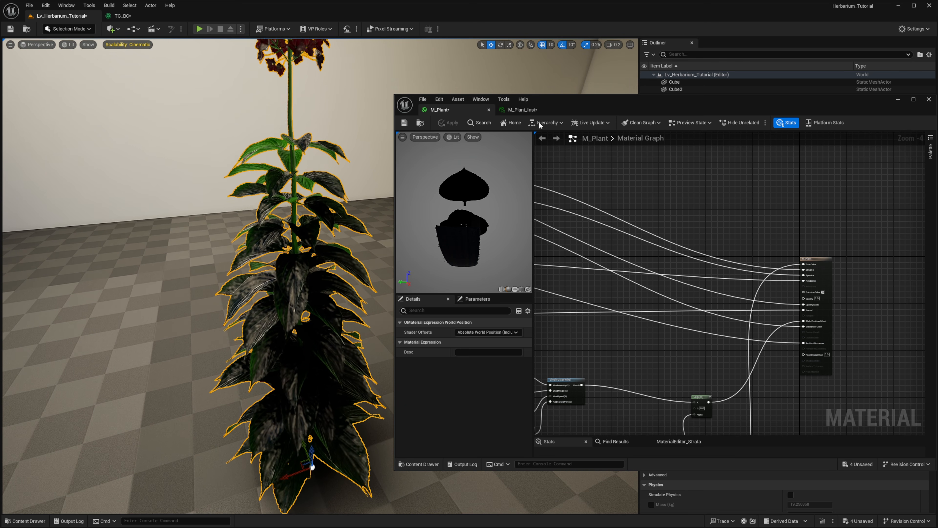
# Set Gradient Offset to about -1.64 and Gradient_Power to about 0.09 in M_Plant_Inst while previewing the gradient on the plant.
pyautogui.click(512, 112)
pyautogui.moveTo(641, 181)
pyautogui.mouseDown()
pyautogui.moveTo(652, 181)
pyautogui.moveTo(627, 180)
pyautogui.mouseUp()
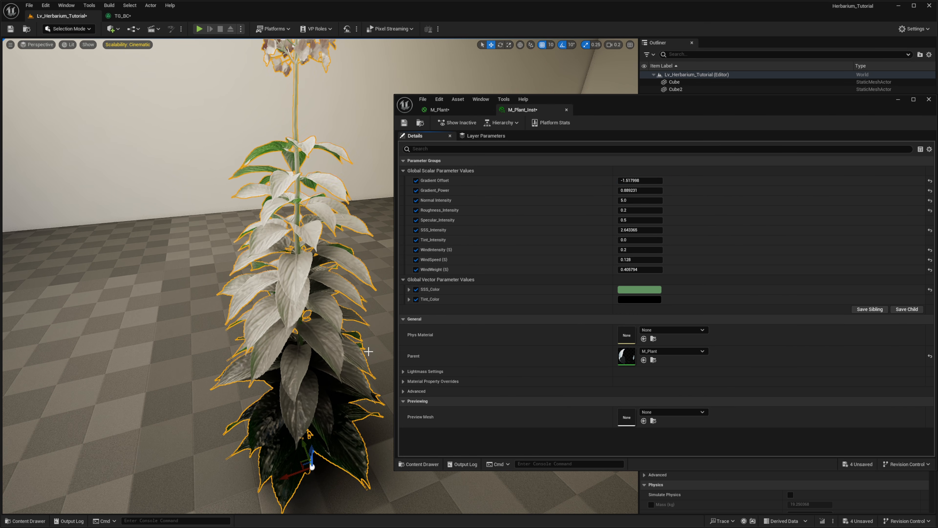
pyautogui.moveTo(343, 258); pyautogui.dragTo(342, 235, button='right')
pyautogui.moveTo(647, 189)
pyautogui.mouseDown()
pyautogui.moveTo(658, 190)
pyautogui.moveTo(643, 189)
pyautogui.mouseUp()
pyautogui.moveTo(351, 265); pyautogui.dragTo(355, 283, button='right')
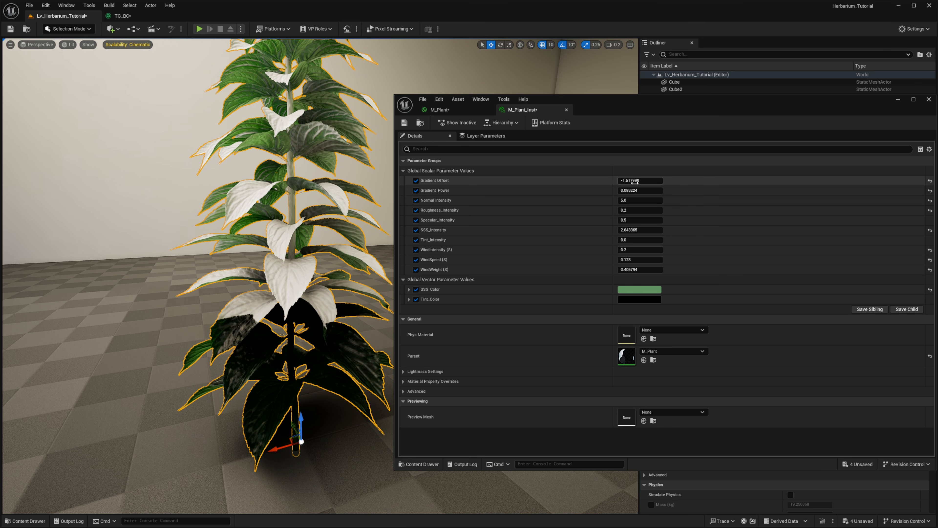
pyautogui.moveTo(641, 180)
pyautogui.mouseDown()
pyautogui.moveTo(628, 181)
pyautogui.moveTo(643, 180)
pyautogui.mouseUp()
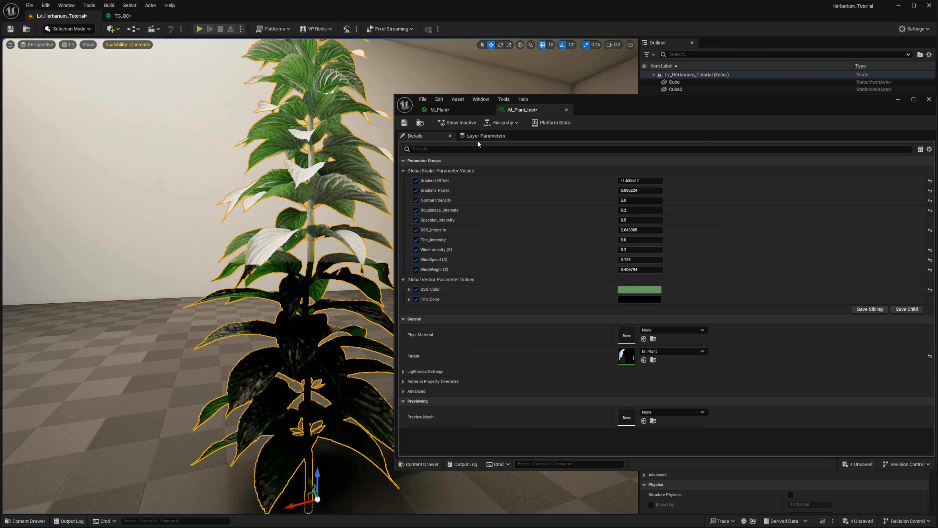
# Add a OneMinus node after the Mask (B) node in the M_Plant graph.
pyautogui.click(455, 109)
pyautogui.moveTo(744, 407); pyautogui.dragTo(729, 251, button='right')
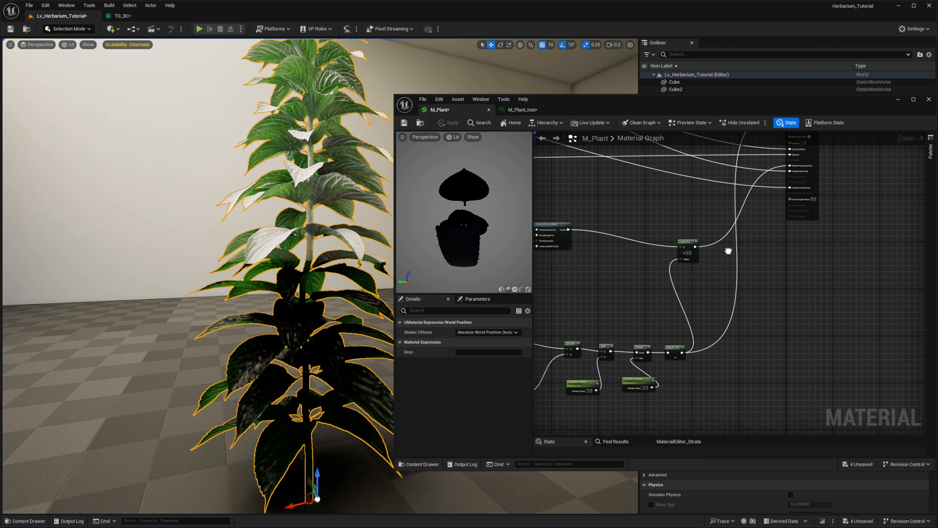
pyautogui.scroll(3, 695, 344)
pyautogui.moveTo(695, 344); pyautogui.dragTo(735, 271, button='right')
pyautogui.rightClick(745, 265)
pyautogui.write('one')
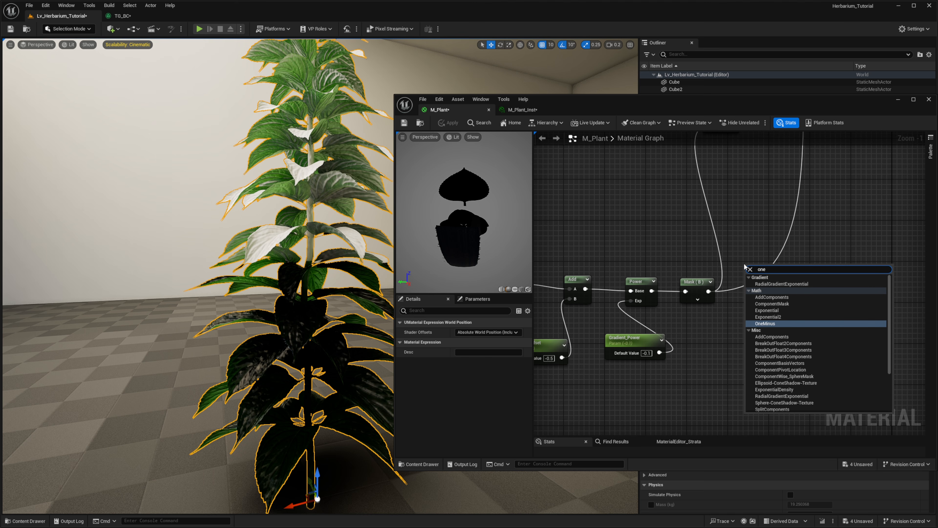
pyautogui.press('Return')
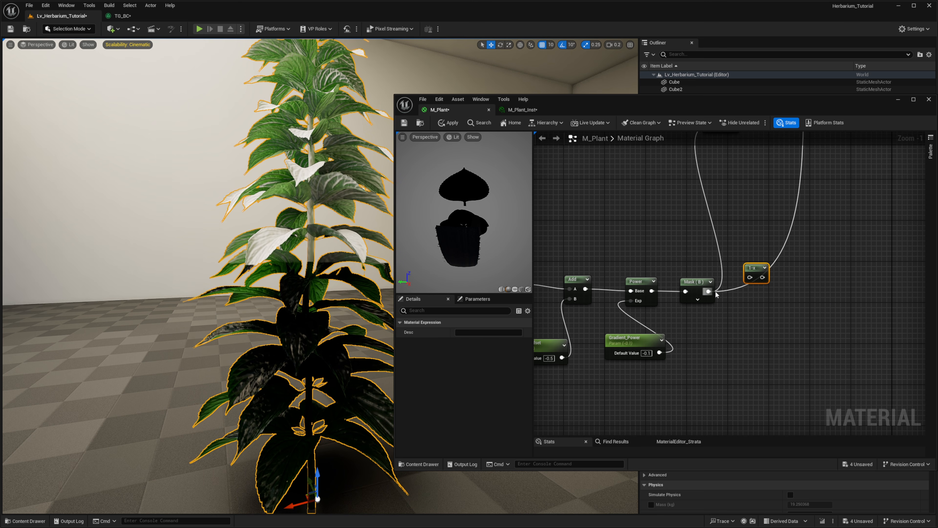
# Insert the OneMinus node between Mask (B) and its Lerp Alpha and Base Color connections, and apply the material.
pyautogui.keyDown('ctrl'); pyautogui.moveTo(709, 291); pyautogui.dragTo(762, 278); pyautogui.keyUp('ctrl')
pyautogui.moveTo(709, 292); pyautogui.dragTo(750, 277)
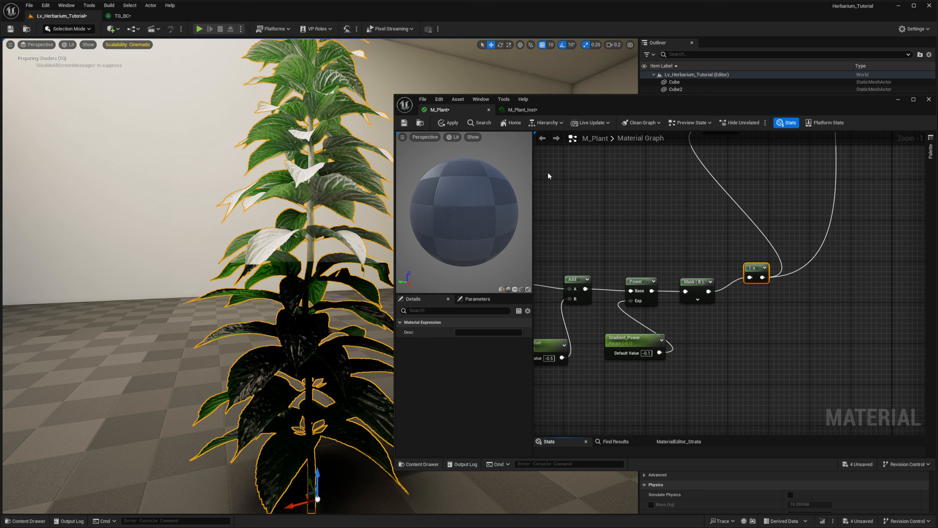
pyautogui.click(442, 125)
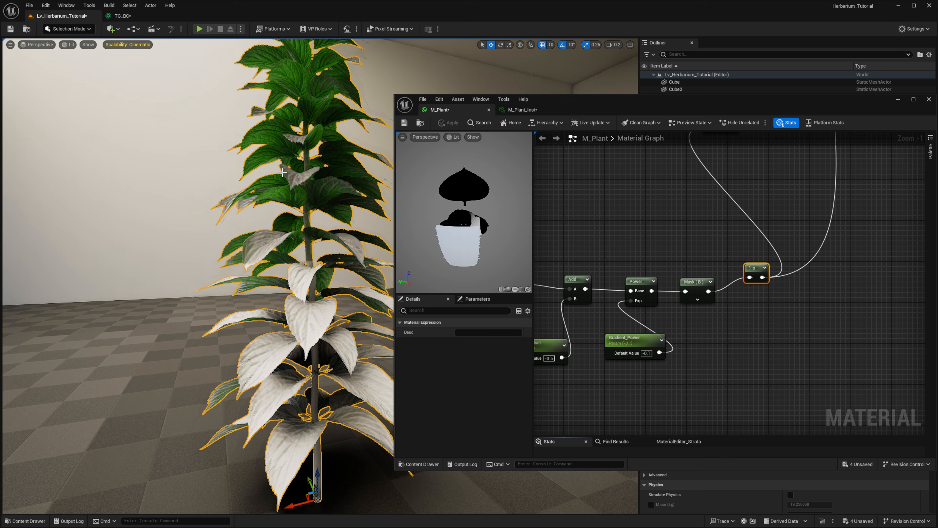
pyautogui.moveTo(270, 291); pyautogui.dragTo(263, 274, button='right')
pyautogui.moveTo(215, 215); pyautogui.dragTo(221, 209, button='right')
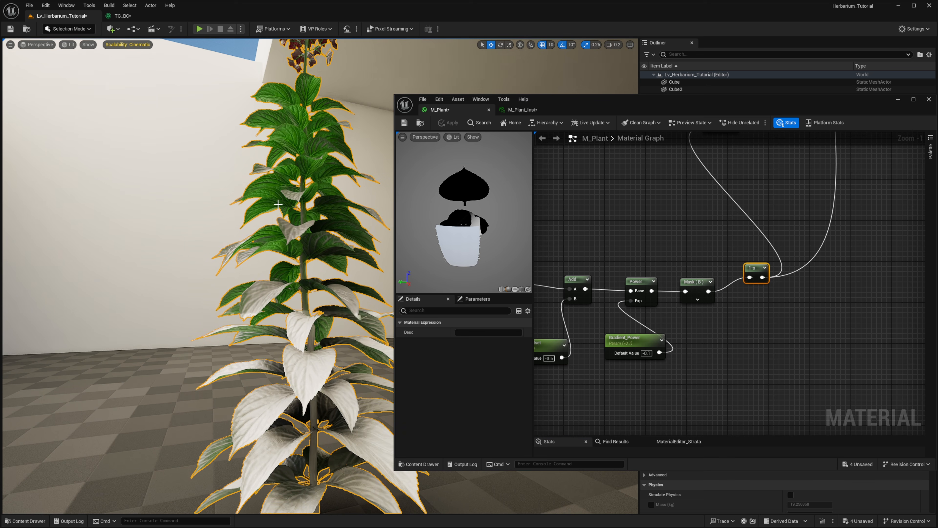
pyautogui.moveTo(278, 204); pyautogui.dragTo(292, 354, button='right')
pyautogui.moveTo(774, 224); pyautogui.dragTo(769, 279, button='right')
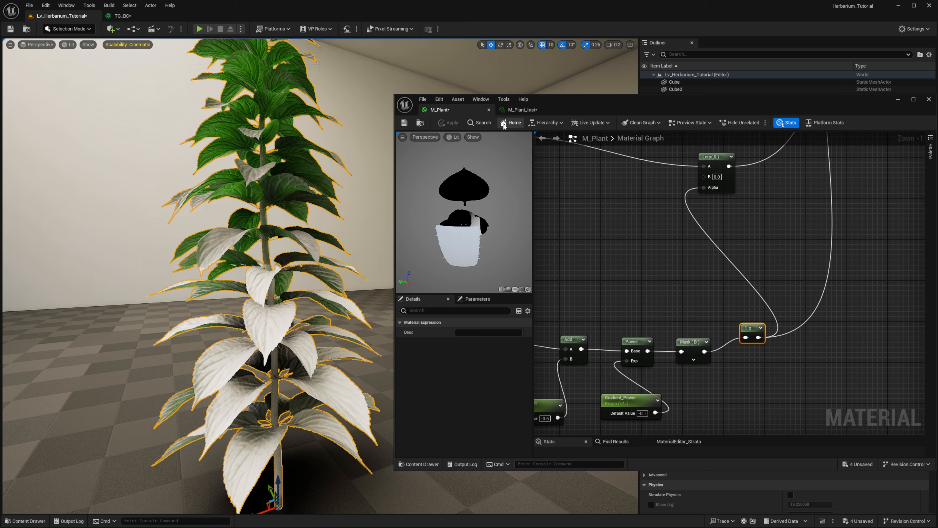
# Set Gradient_Power to about 0.69 and Gradient Offset to about -1.47 in M_Plant_Inst.
pyautogui.click(522, 110)
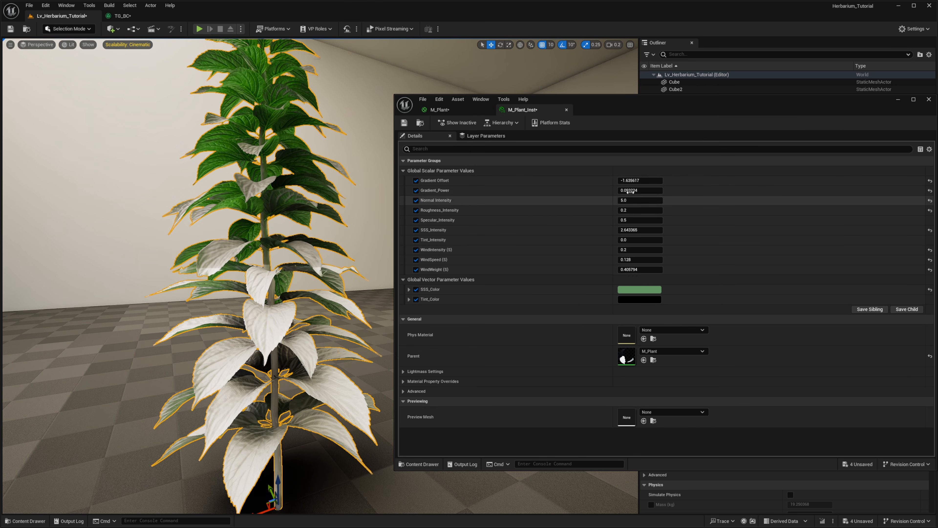
pyautogui.moveTo(628, 190)
pyautogui.mouseDown()
pyautogui.moveTo(643, 190)
pyautogui.moveTo(624, 190)
pyautogui.mouseUp()
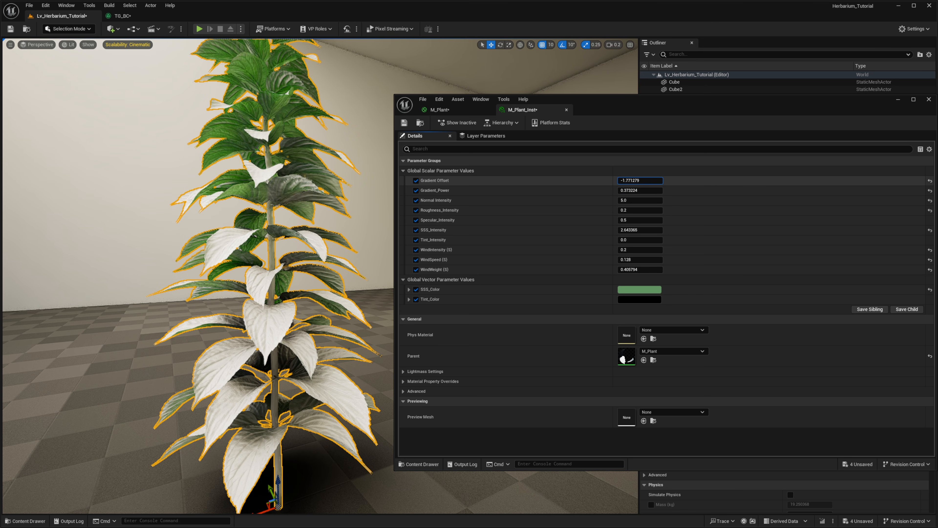
pyautogui.moveTo(640, 181)
pyautogui.mouseDown()
pyautogui.moveTo(655, 180)
pyautogui.moveTo(651, 190)
pyautogui.mouseUp()
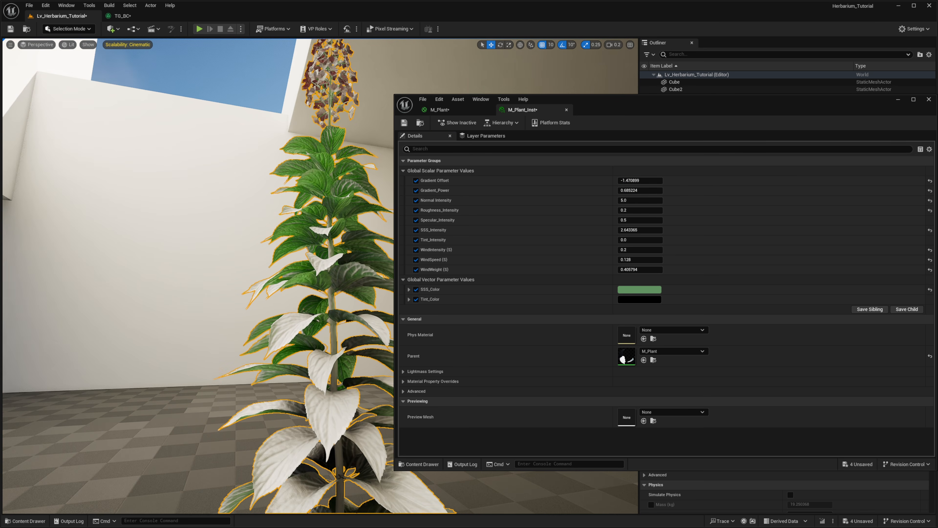
pyautogui.press('f')
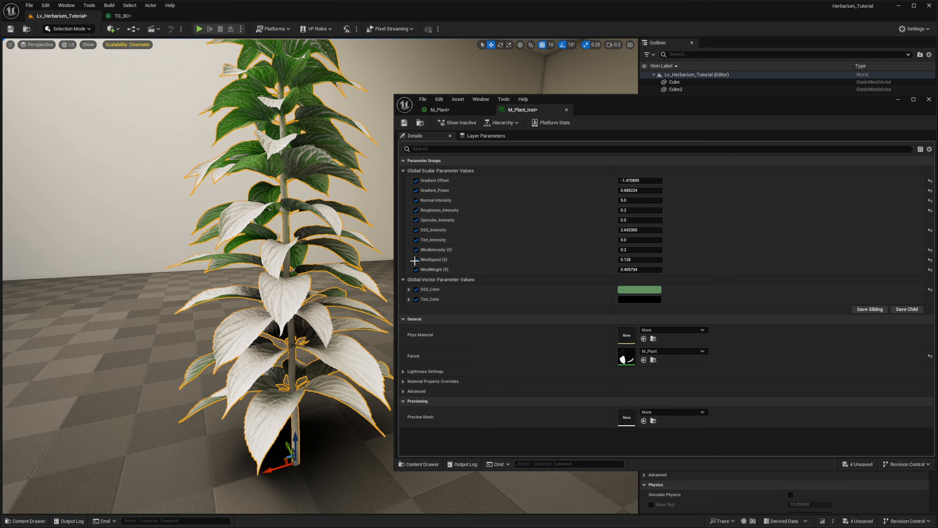
# Add a TransformPosition node between Absolute World Position and Divide in the M_Plant graph.
pyautogui.click(440, 109)
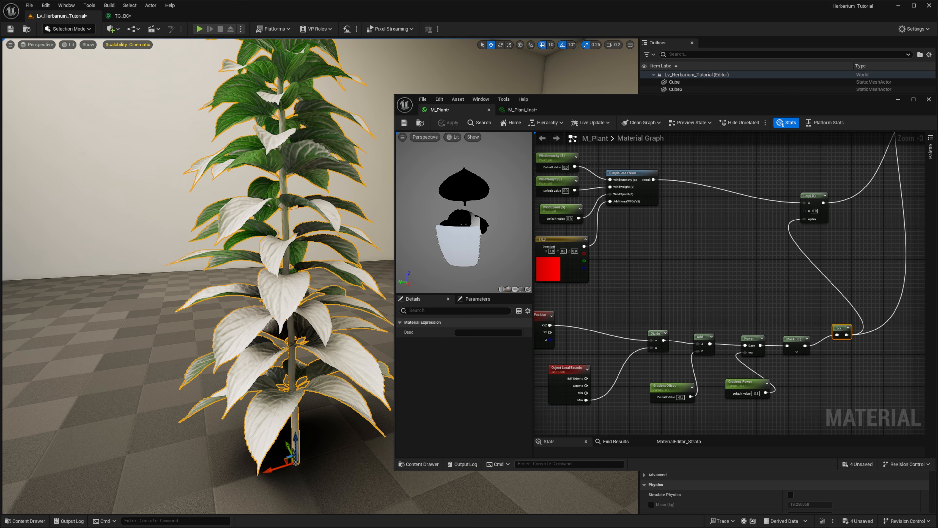
pyautogui.scroll(1, 665, 358)
pyautogui.moveTo(665, 358); pyautogui.dragTo(777, 293, button='right')
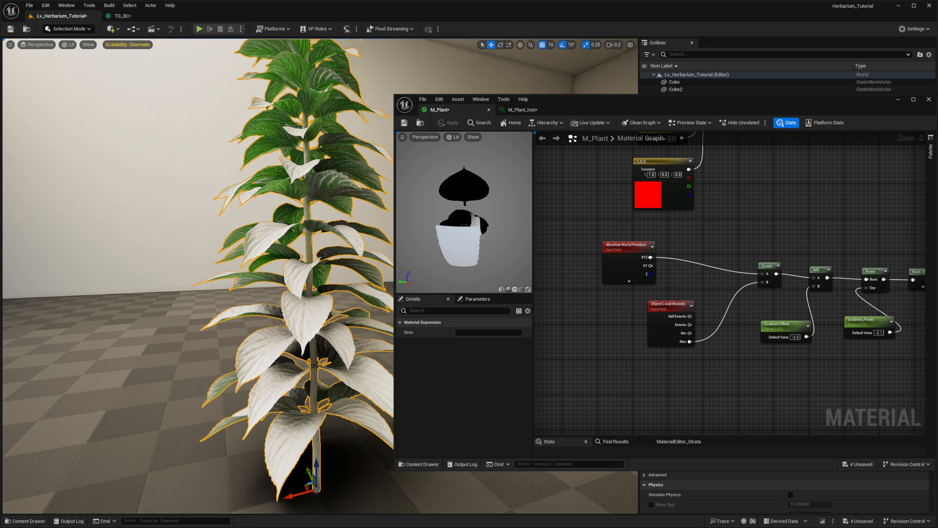
pyautogui.click(633, 261)
pyautogui.scroll(2, 665, 263)
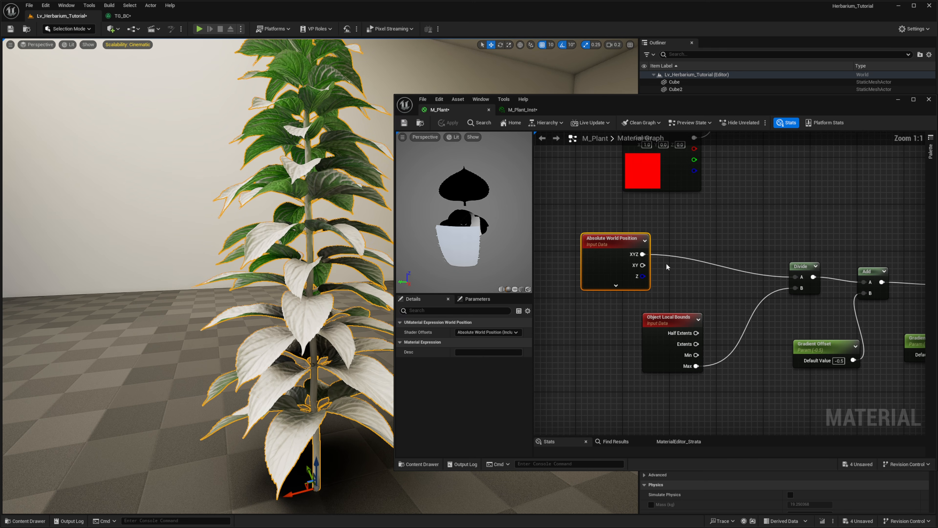
pyautogui.rightClick(692, 257)
pyautogui.write('transform')
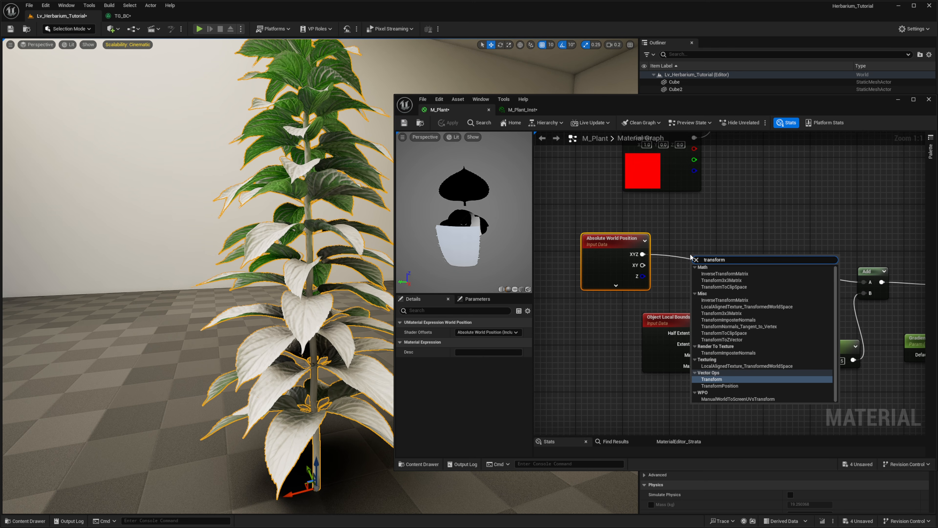
pyautogui.press('Down')
pyautogui.press('Return')
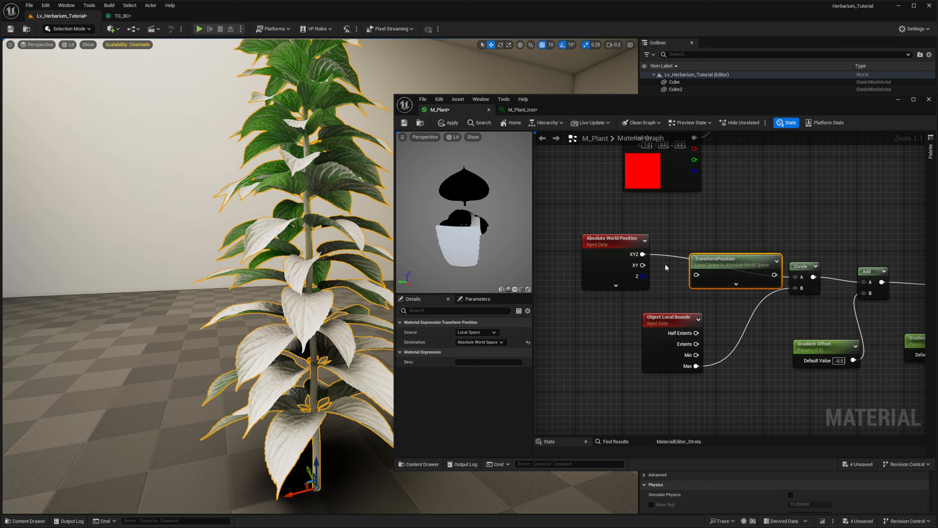
# Feed Absolute World Position's XYZ into TransformPosition and set its source to Absolute World Space and destination to Local Space.
pyautogui.moveTo(643, 254); pyautogui.dragTo(698, 274)
pyautogui.moveTo(706, 263); pyautogui.dragTo(673, 248)
pyautogui.click(480, 334)
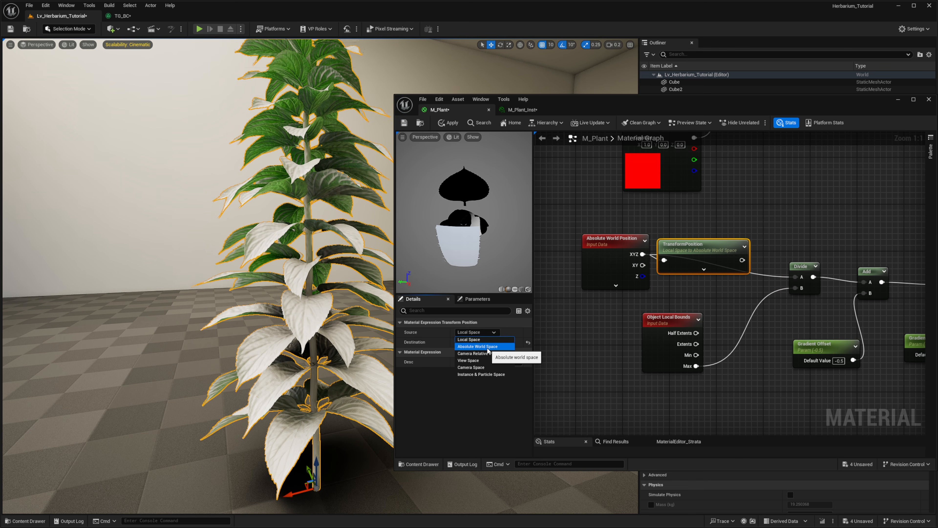
pyautogui.click(487, 347)
pyautogui.click(480, 342)
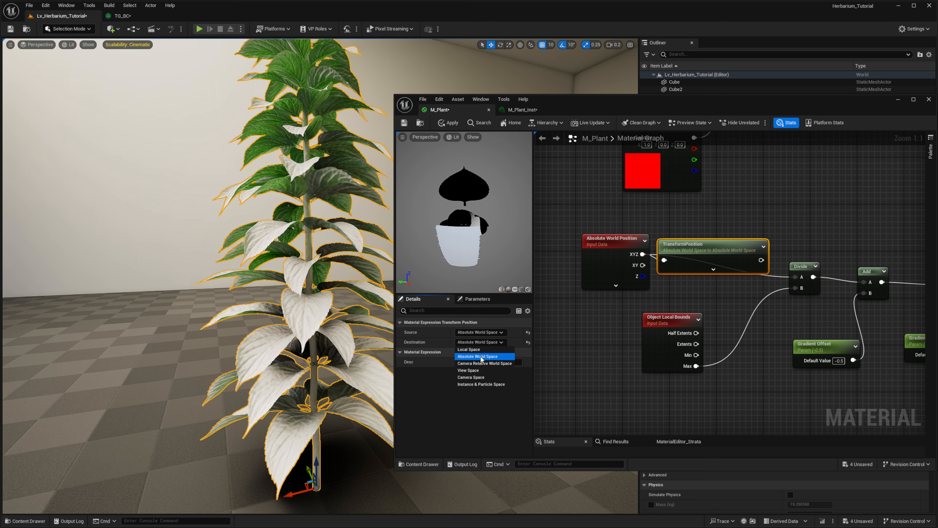
pyautogui.click(469, 349)
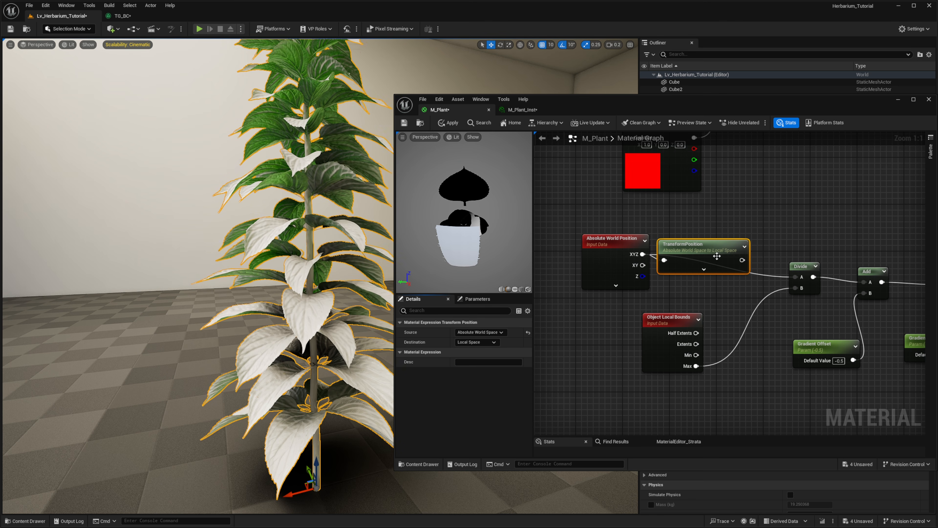
# Connect the TransformPosition output to Divide's A input and apply the material changes.
pyautogui.moveTo(742, 260); pyautogui.dragTo(795, 277)
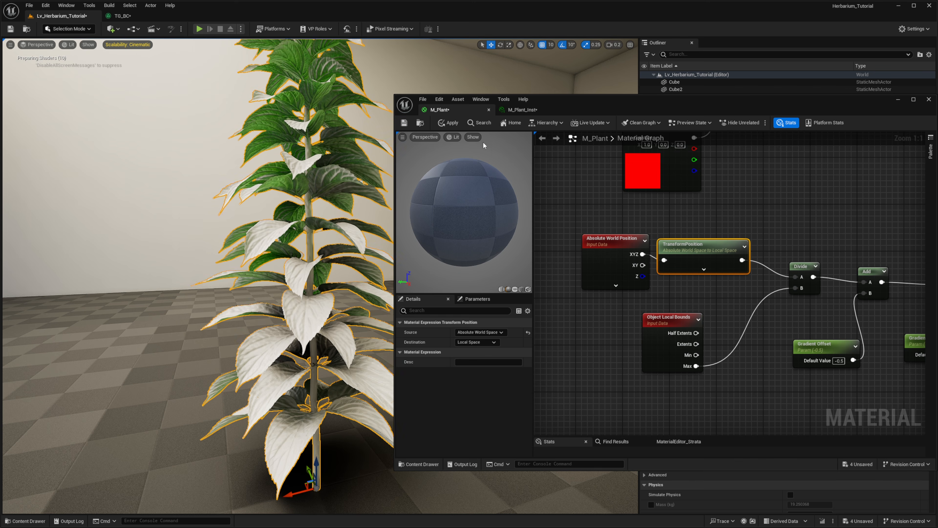
pyautogui.click(443, 123)
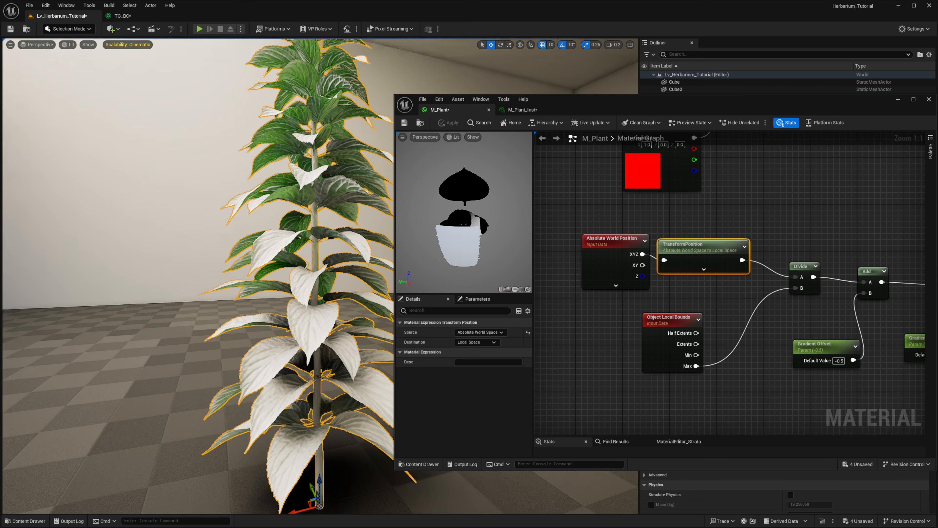
pyautogui.moveTo(295, 195); pyautogui.dragTo(292, 176, button='right')
pyautogui.moveTo(304, 101); pyautogui.dragTo(304, 226, button='right')
# Set Gradient Offset to about -3.34 in M_Plant_Inst while viewing the local-space gradient on the plant.
pyautogui.click(525, 109)
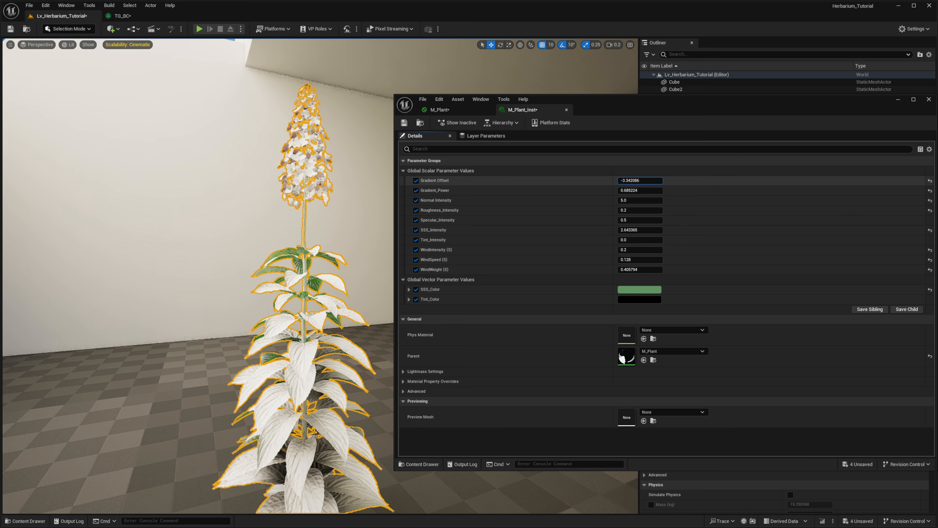
pyautogui.moveTo(641, 180)
pyautogui.mouseDown()
pyautogui.moveTo(655, 181)
pyautogui.moveTo(633, 181)
pyautogui.moveTo(646, 190)
pyautogui.moveTo(629, 191)
pyautogui.moveTo(630, 181)
pyautogui.mouseUp()
pyautogui.moveTo(446, 199); pyautogui.dragTo(446, 205, button='right')
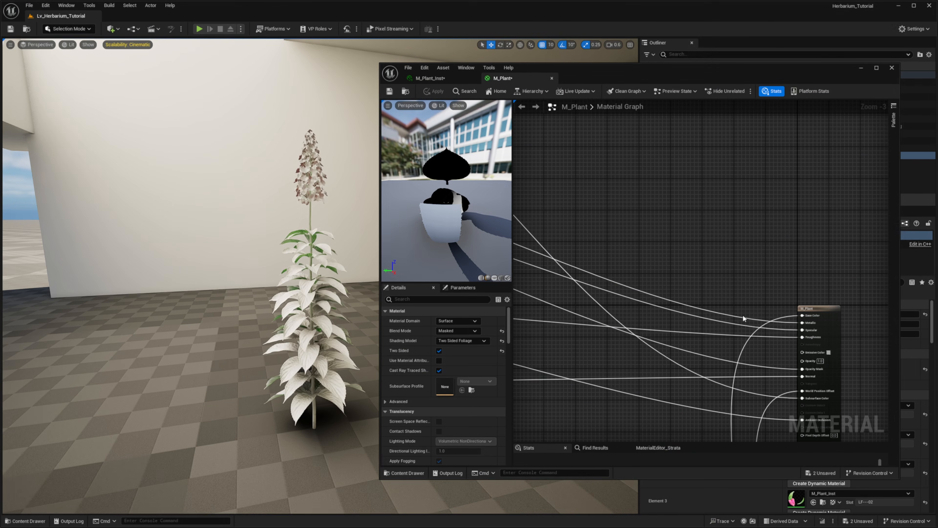
# Set Wind_Gradient_Offset to about 0.012 and Wind_Gradient_Power to about 0.56 in M_Plant_Inst's Wind group.
pyautogui.moveTo(748, 318); pyautogui.dragTo(746, 200, button='right')
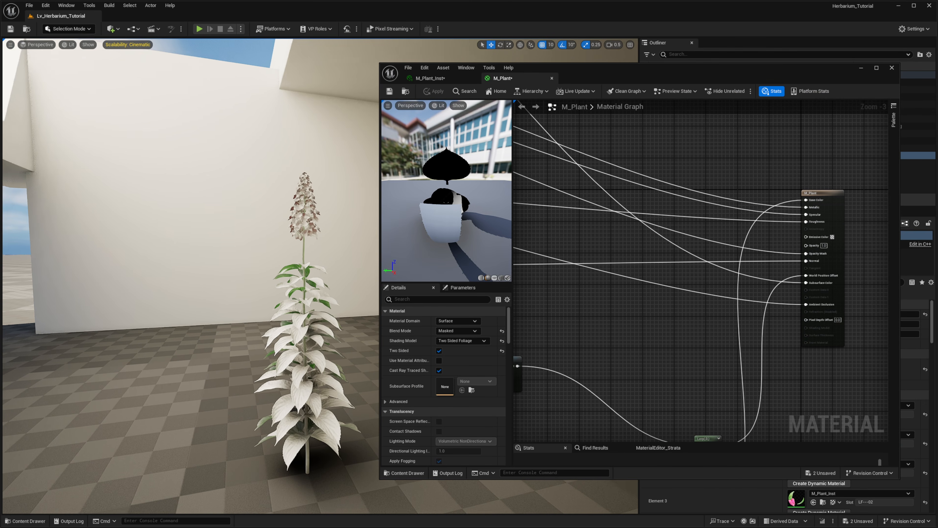
pyautogui.moveTo(314, 259)
pyautogui.mouseDown(button='right')
pyautogui.moveTo(331, 255)
pyautogui.moveTo(314, 256)
pyautogui.moveTo(324, 253)
pyautogui.mouseUp(button='right')
pyautogui.scroll(-1, 325, 248)
pyautogui.click(439, 78)
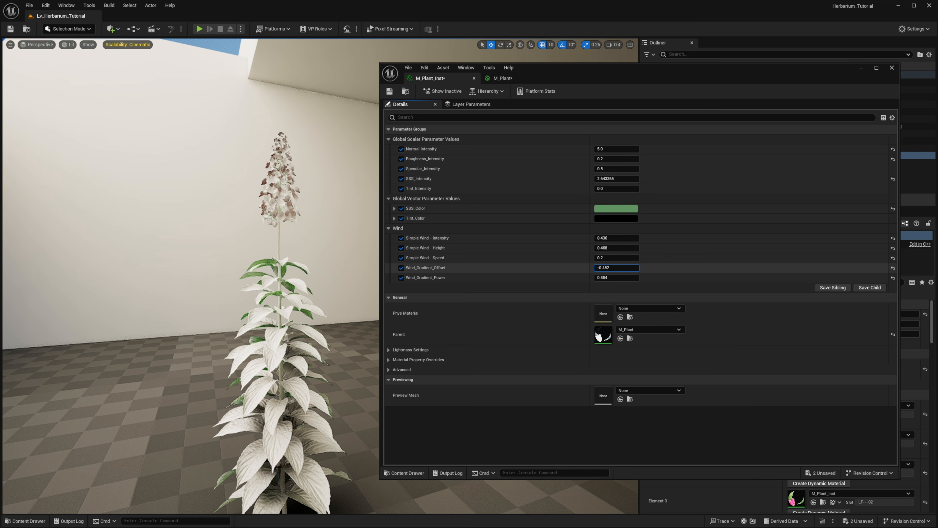
pyautogui.moveTo(615, 276)
pyautogui.mouseDown()
pyautogui.moveTo(635, 277)
pyautogui.moveTo(619, 270)
pyautogui.moveTo(628, 268)
pyautogui.mouseUp()
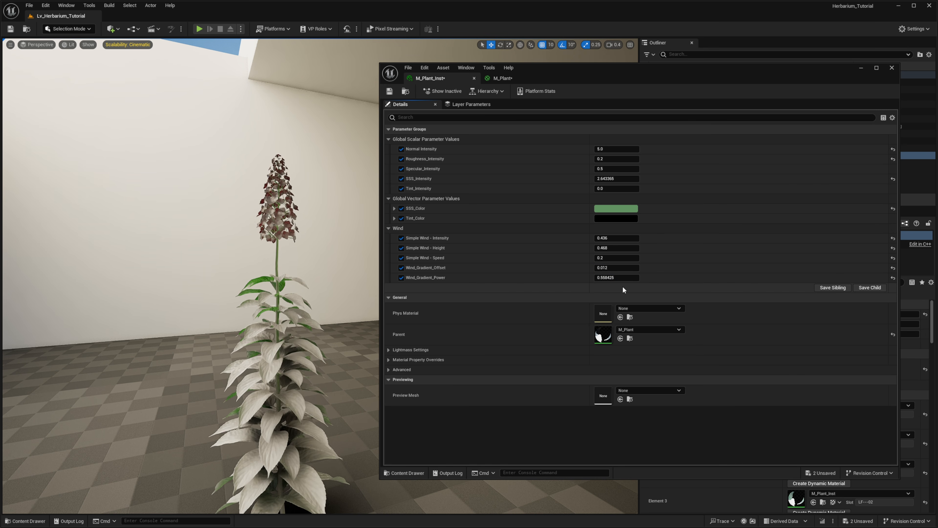
# Set Wind_Gradient_Offset to about -0.33 and Wind_Gradient_Power to about 0.93 in M_Plant_Inst's Wind group while checking the gradient on the plant.
pyautogui.moveTo(616, 277); pyautogui.dragTo(610, 277)
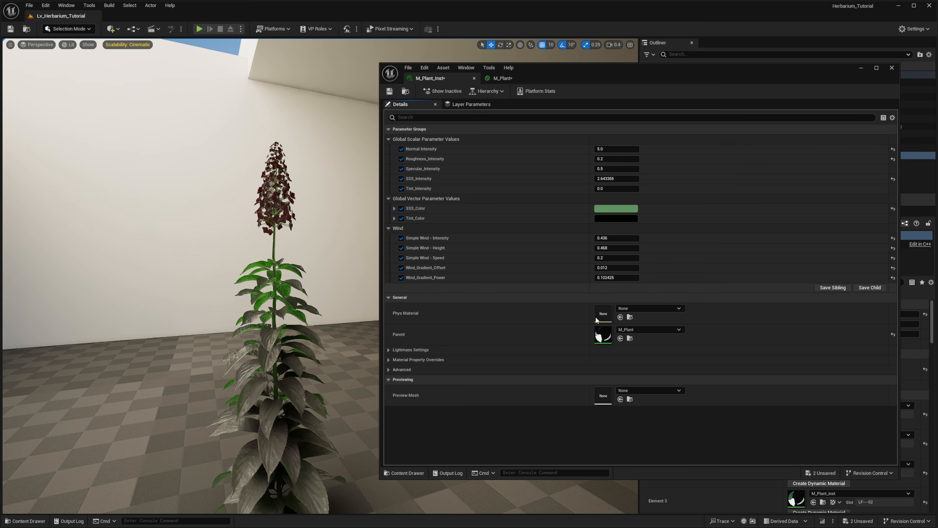
pyautogui.moveTo(333, 355); pyautogui.dragTo(333, 377, button='right')
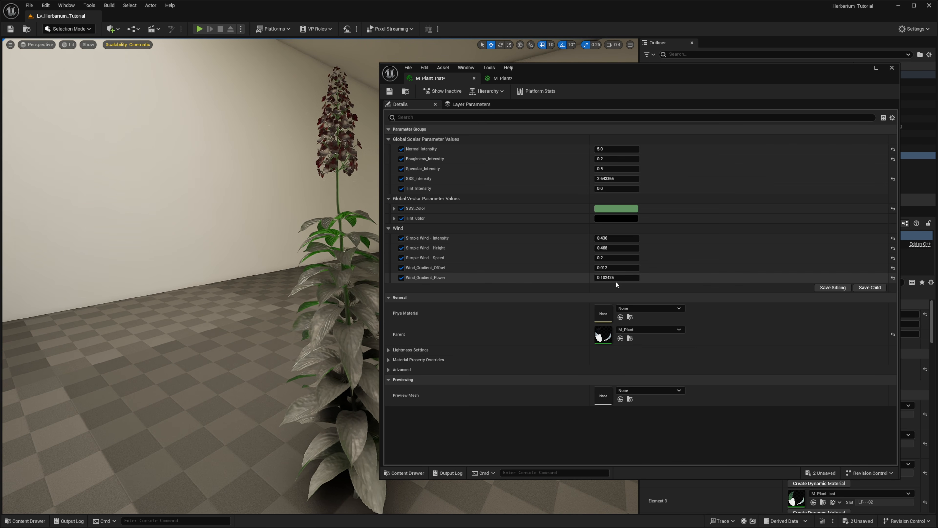
pyautogui.moveTo(617, 277); pyautogui.dragTo(639, 278)
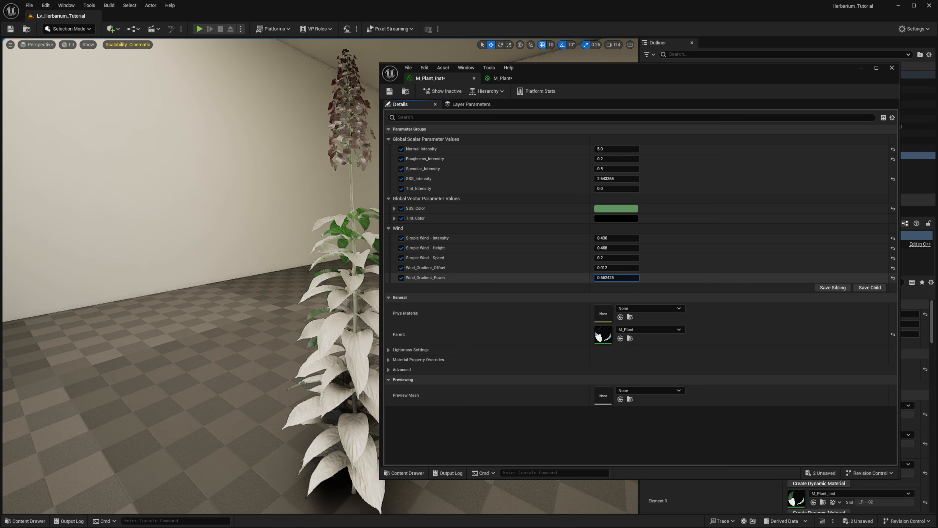
pyautogui.moveTo(340, 347); pyautogui.dragTo(271, 320, button='right')
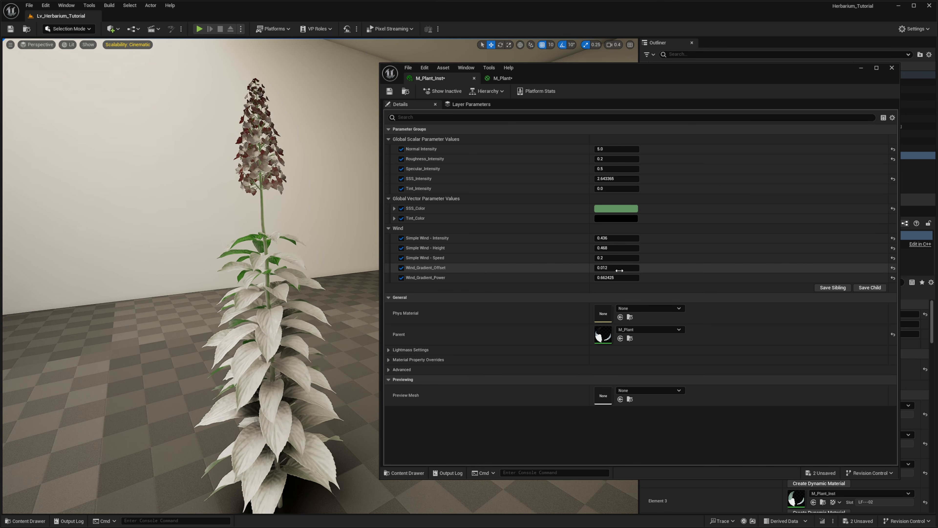
pyautogui.moveTo(616, 268); pyautogui.dragTo(556, 319)
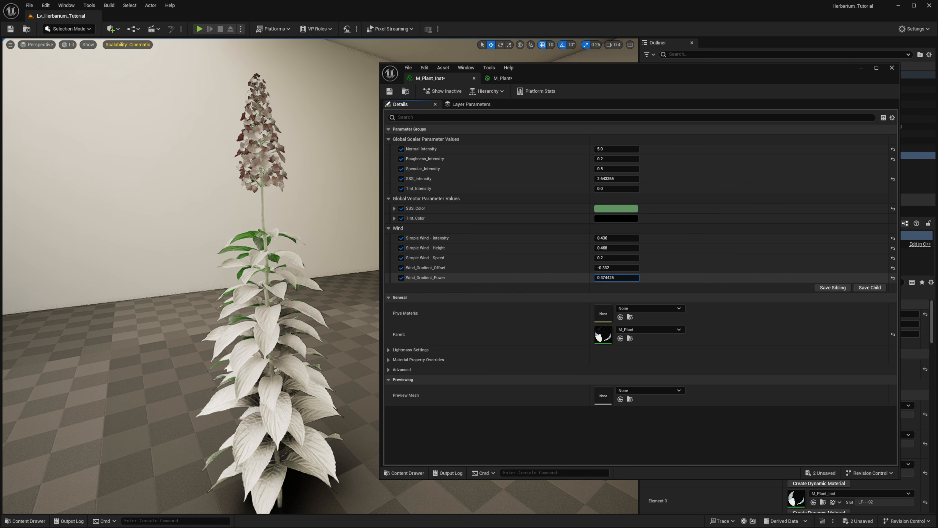
pyautogui.moveTo(617, 278); pyautogui.dragTo(644, 277)
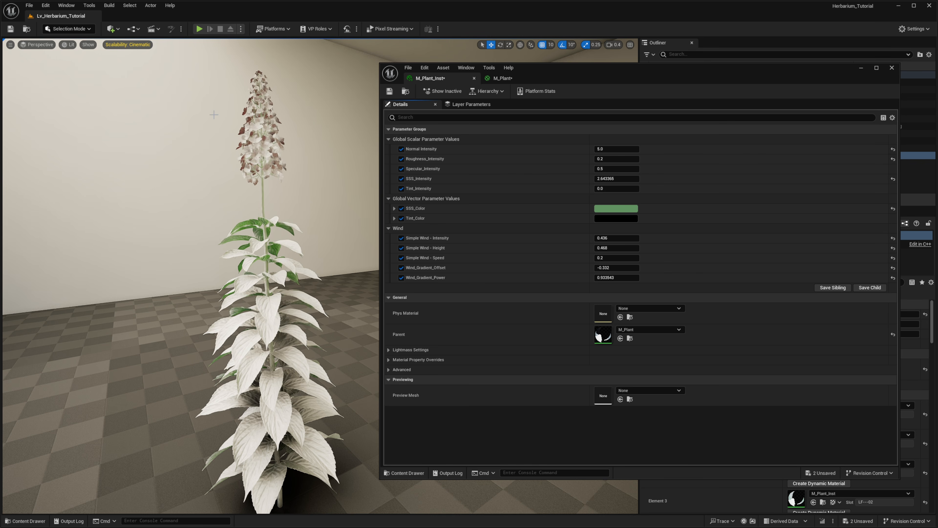
pyautogui.keyDown('alt'); pyautogui.moveTo(263, 206); pyautogui.dragTo(333, 211); pyautogui.keyUp('alt')
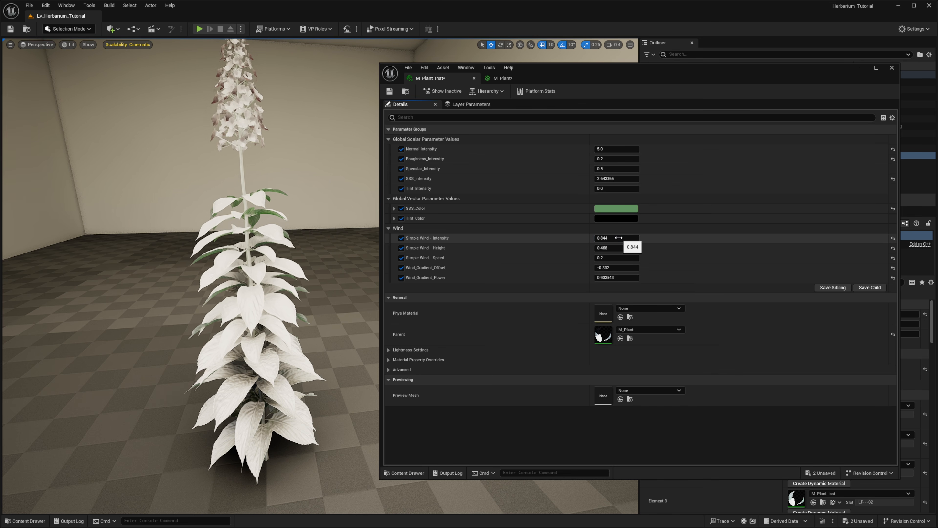
# Test a stronger Simple Wind - Intensity on the plant and set the parameter to 0.2.
pyautogui.moveTo(618, 238)
pyautogui.mouseDown()
pyautogui.moveTo(636, 238)
pyautogui.moveTo(614, 237)
pyautogui.mouseUp()
pyautogui.keyDown('alt'); pyautogui.moveTo(288, 259); pyautogui.dragTo(225, 231); pyautogui.keyUp('alt')
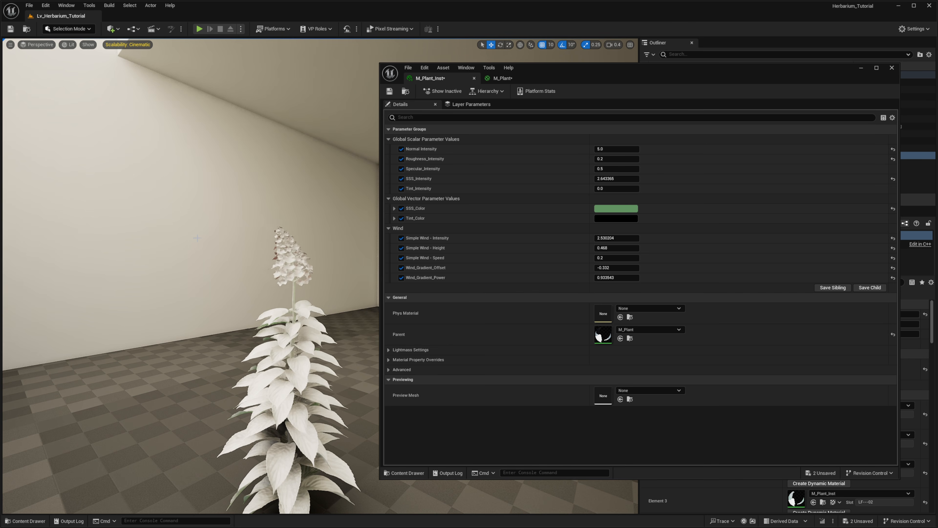
pyautogui.click(607, 239)
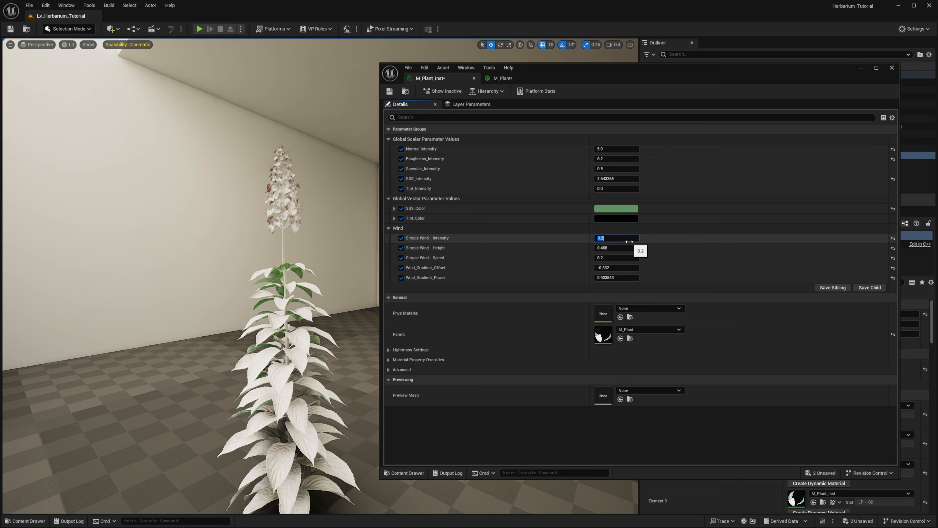
# Try a Simple Wind - Height of about 2.68 on the plant and undo the change.
pyautogui.moveTo(609, 248); pyautogui.dragTo(628, 248)
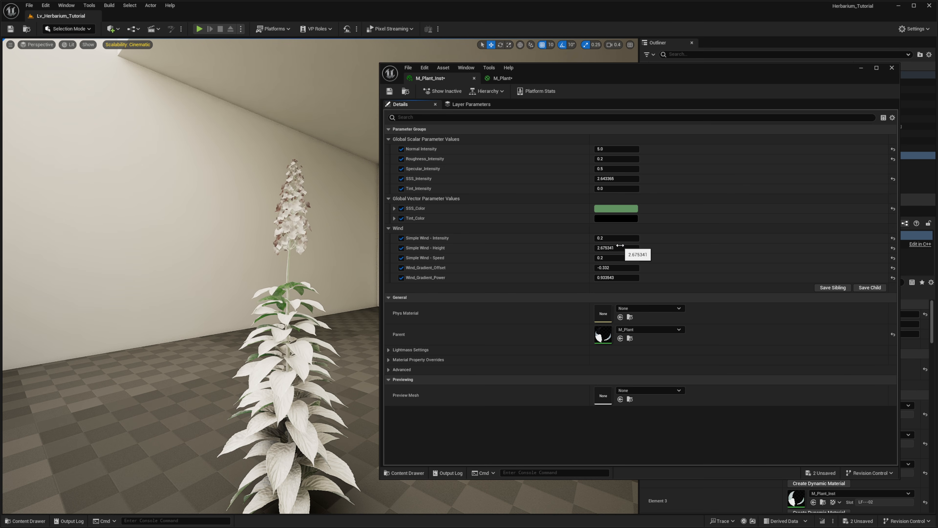
pyautogui.moveTo(323, 227); pyautogui.dragTo(392, 226, button='right')
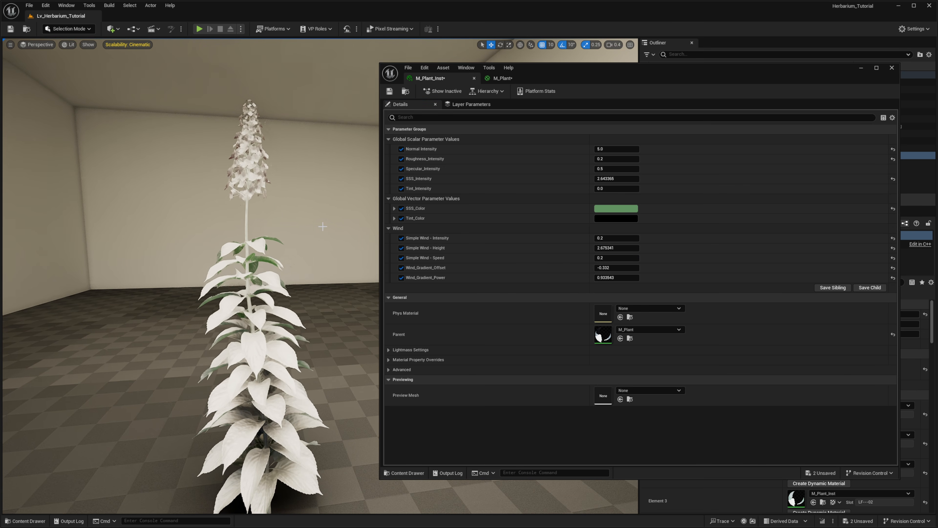
pyautogui.moveTo(314, 255); pyautogui.dragTo(274, 262, button='right')
pyautogui.hotkey('ctrl', 'z')
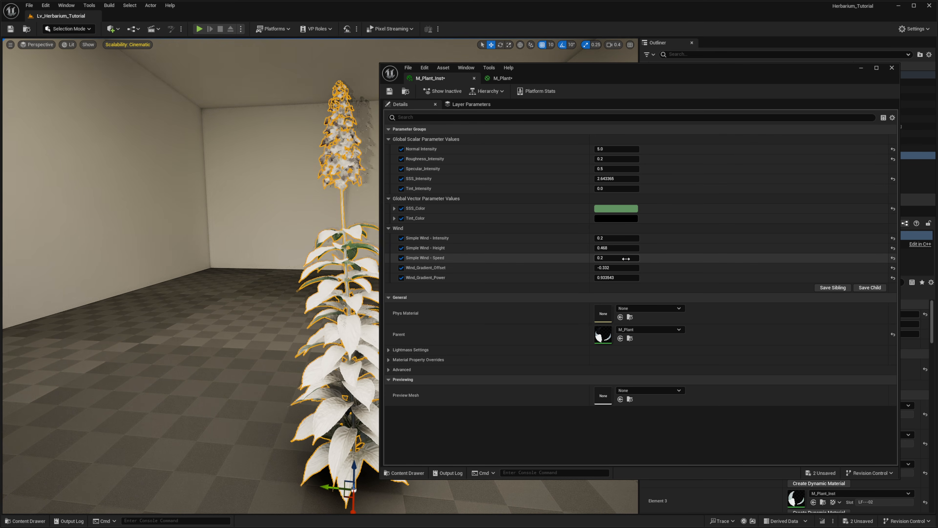
# Try a Simple Wind - Speed of about 0.82 on the plant and undo the change.
pyautogui.moveTo(626, 259); pyautogui.dragTo(640, 259)
pyautogui.moveTo(314, 229); pyautogui.dragTo(270, 240, button='right')
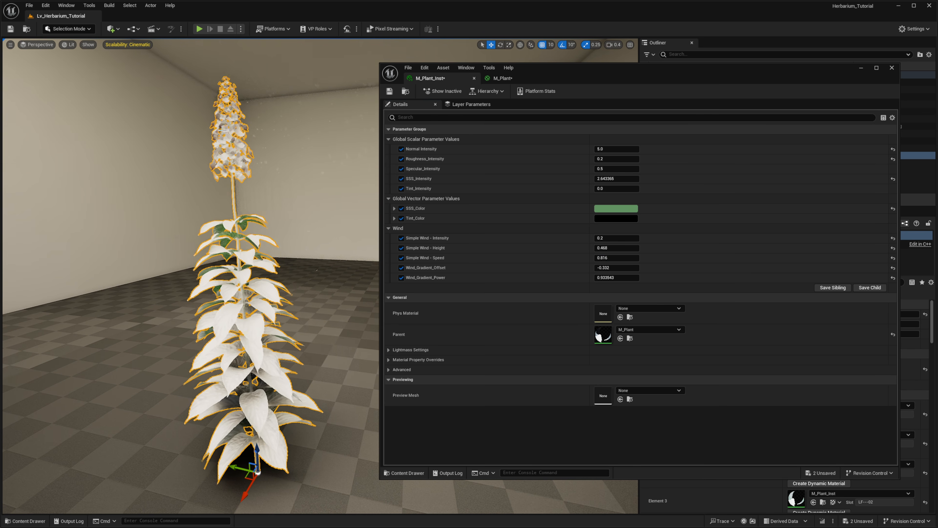
pyautogui.hotkey('ctrl', 'z')
pyautogui.moveTo(322, 184); pyautogui.dragTo(301, 169, button='right')
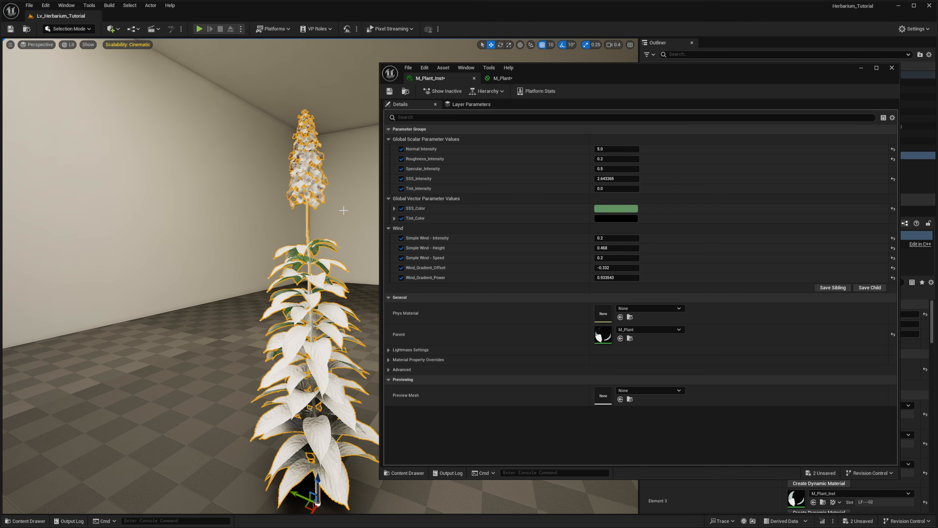
pyautogui.moveTo(344, 210); pyautogui.dragTo(262, 229, button='right')
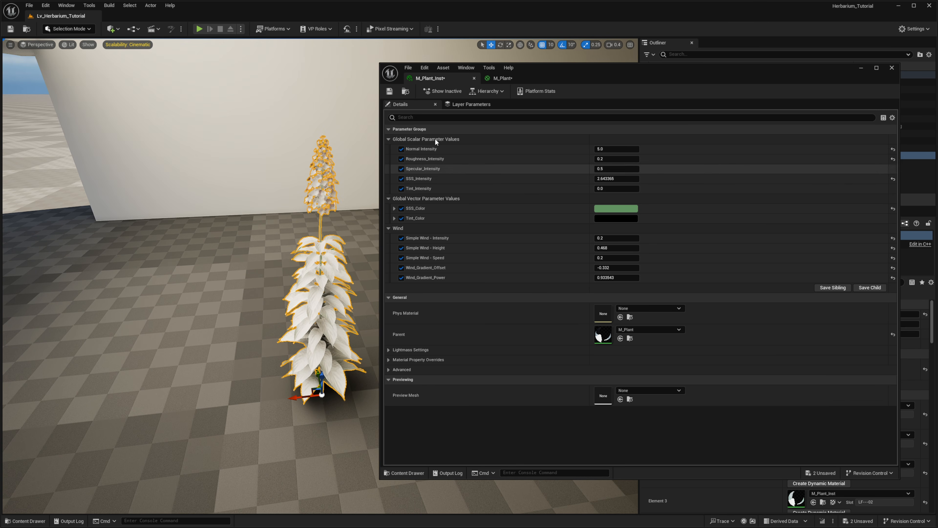
# Reconnect the plant's original colour network to Base Color in the M_Plant graph and apply the material changes.
pyautogui.click(503, 78)
pyautogui.moveTo(793, 229); pyautogui.dragTo(787, 210, button='right')
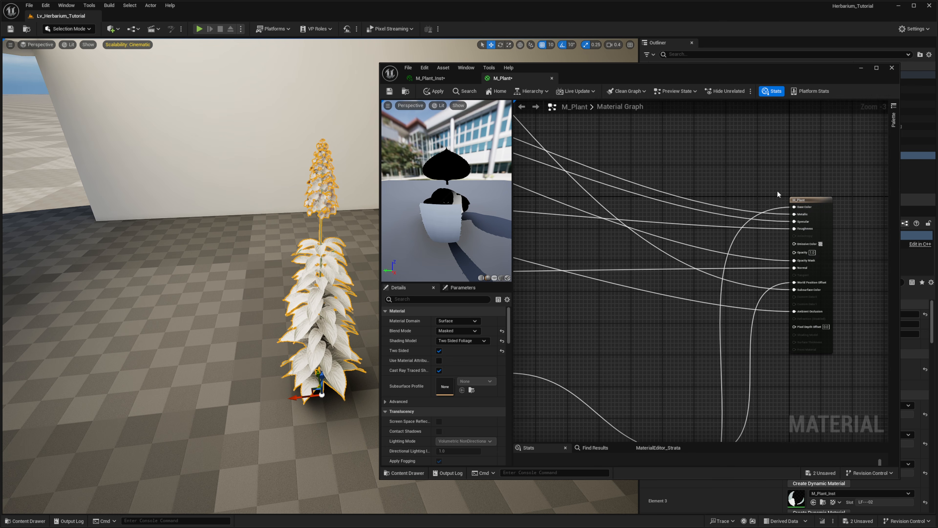
pyautogui.scroll(-3, 778, 191)
pyautogui.moveTo(685, 194); pyautogui.dragTo(736, 264, button='right')
pyautogui.scroll(2, 626, 181)
pyautogui.moveTo(592, 156); pyautogui.dragTo(836, 361)
pyautogui.click(426, 94)
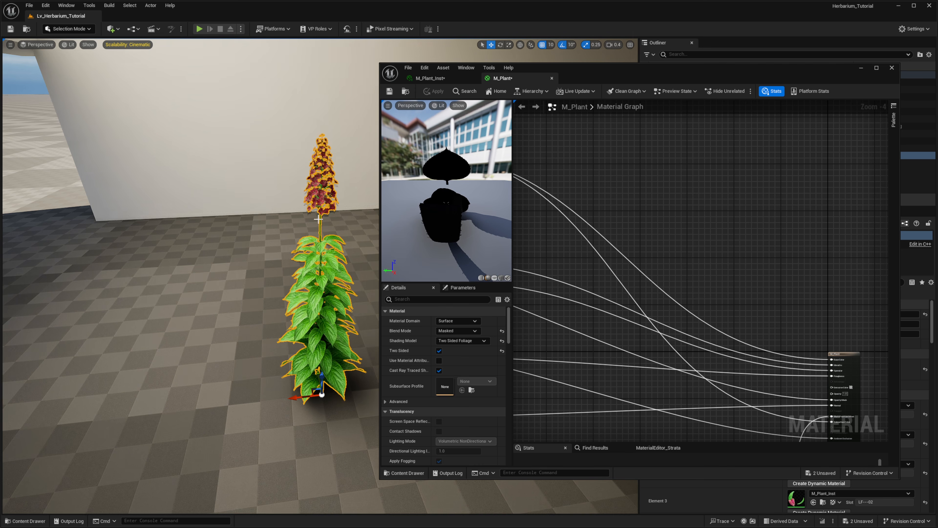
# Hide the selection outline with game view and examine the plant's wind motion up close from a low angle.
pyautogui.press('w')
pyautogui.moveTo(344, 215); pyautogui.dragTo(347, 185, button='right')
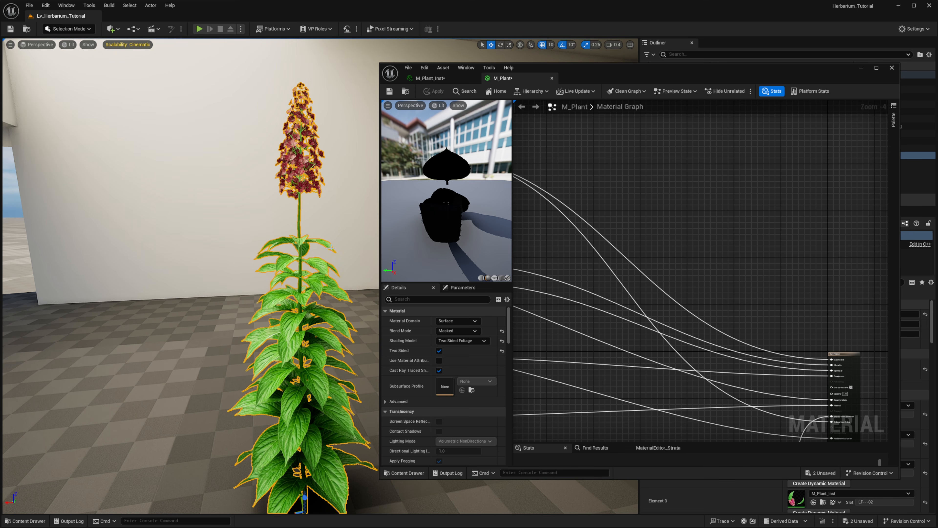
pyautogui.press('g')
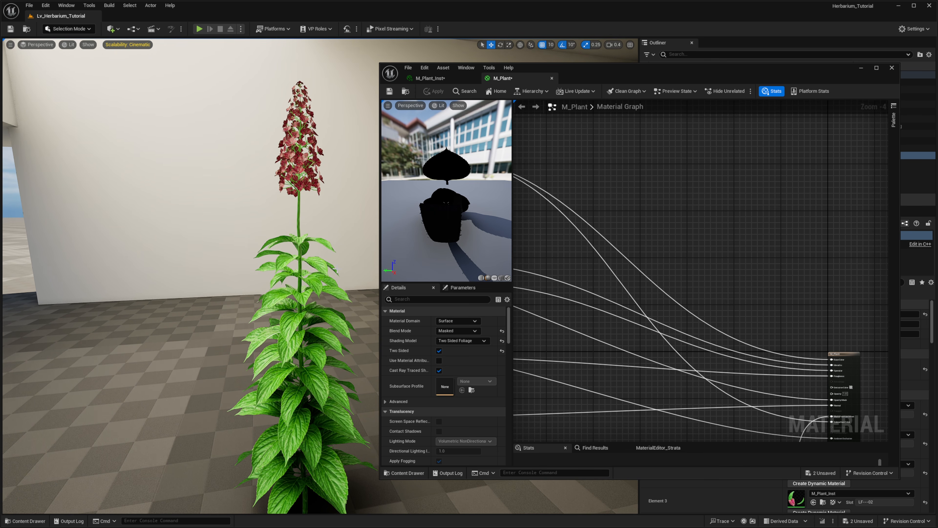
pyautogui.moveTo(333, 287); pyautogui.dragTo(332, 251, button='right')
pyautogui.press('q')
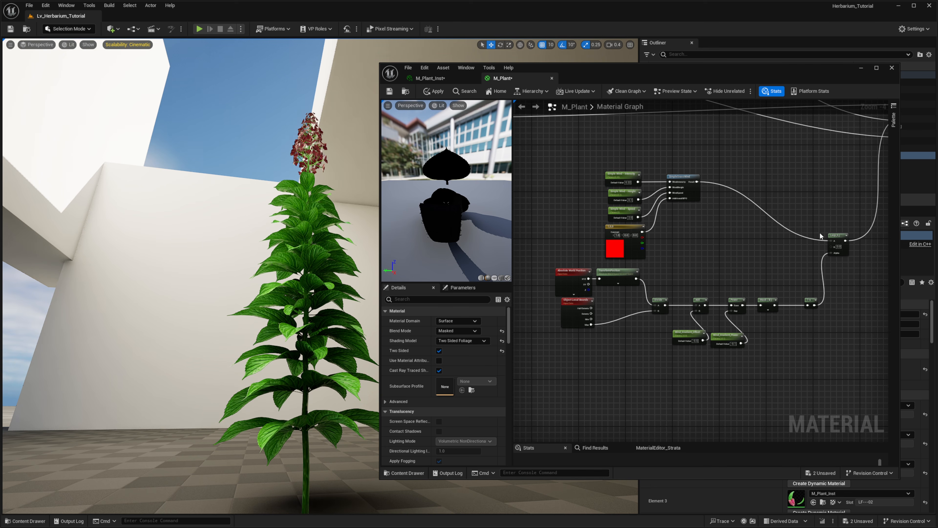
# Move the SimpleGrassWind and height-gradient node group farther down and away from the material output to free up graph space.
pyautogui.moveTo(862, 173); pyautogui.dragTo(555, 373)
pyautogui.moveTo(572, 371); pyautogui.dragTo(595, 348, button='right')
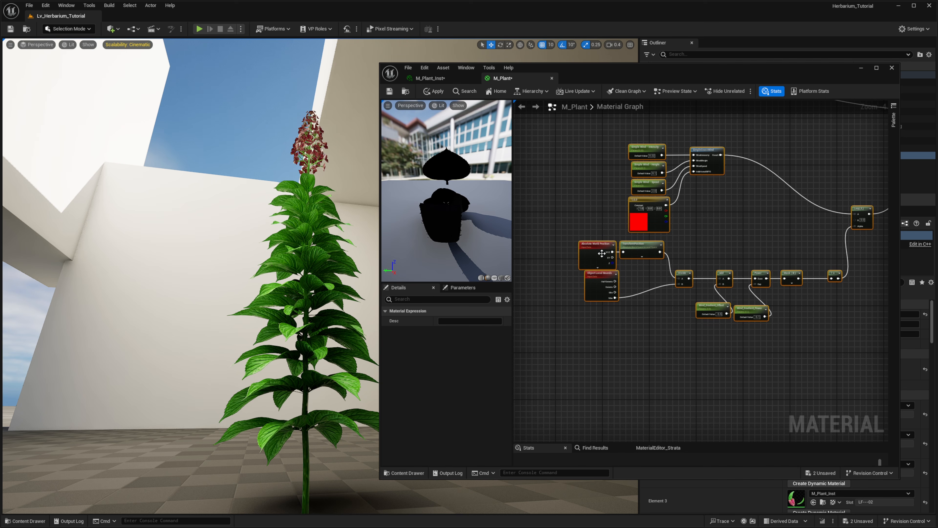
pyautogui.moveTo(599, 253); pyautogui.dragTo(537, 379)
pyautogui.click(708, 249)
# Duplicate the Absolute World Position node into the empty graph area above the SimpleGrassWind nodes.
pyautogui.moveTo(736, 238); pyautogui.dragTo(635, 243, button='right')
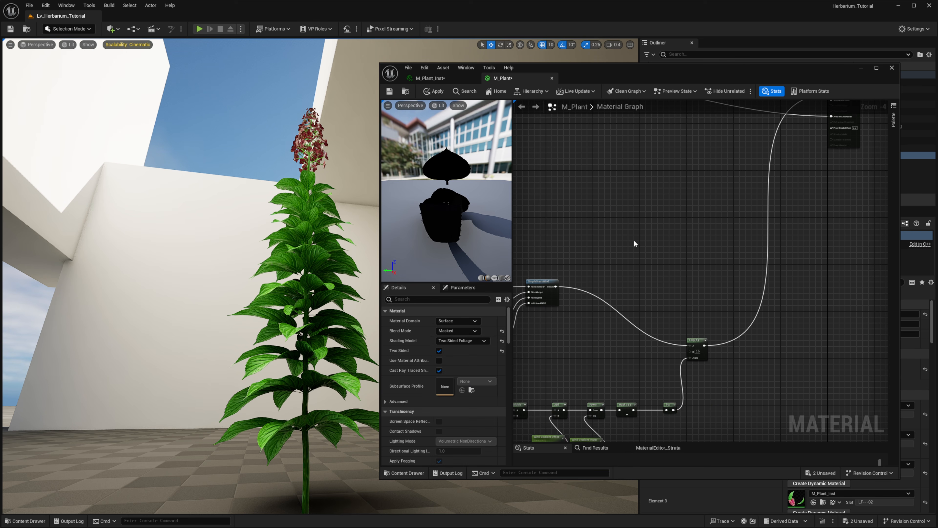
pyautogui.scroll(2, 657, 243)
pyautogui.moveTo(735, 204); pyautogui.dragTo(797, 201, button='right')
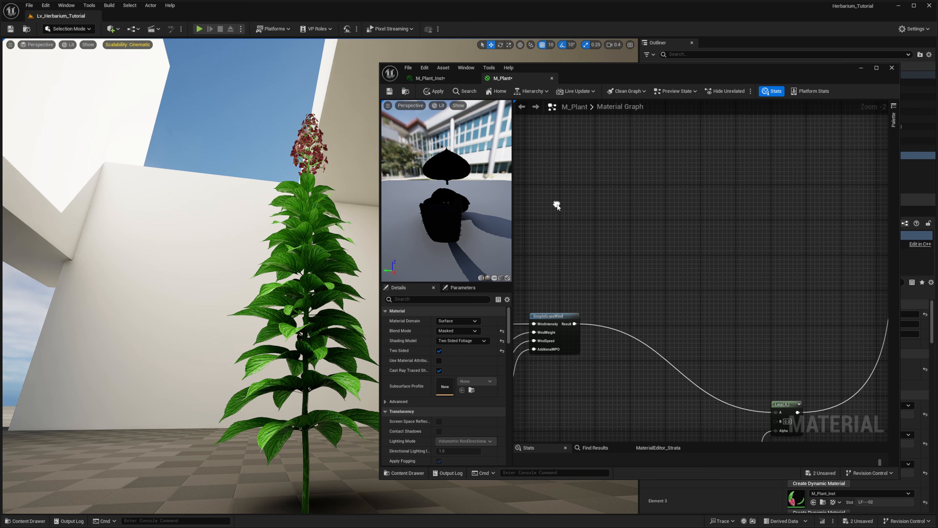
pyautogui.moveTo(556, 206); pyautogui.dragTo(732, 122, button='right')
pyautogui.click(562, 379)
pyautogui.hotkey('ctrl', 'c')
pyautogui.moveTo(639, 195); pyautogui.dragTo(577, 306, button='right')
pyautogui.click(637, 193)
pyautogui.hotkey('ctrl', 'v')
pyautogui.moveTo(642, 201); pyautogui.dragTo(604, 182)
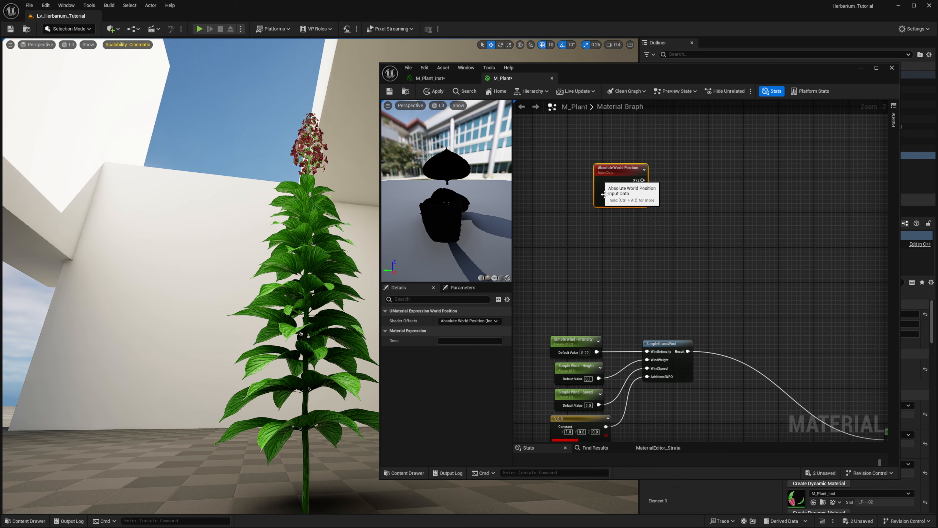
# Add a Divide node beside the new Absolute World Position node and a Multiply node below it.
pyautogui.moveTo(646, 212); pyautogui.dragTo(619, 241, button='right')
pyautogui.click(693, 222)
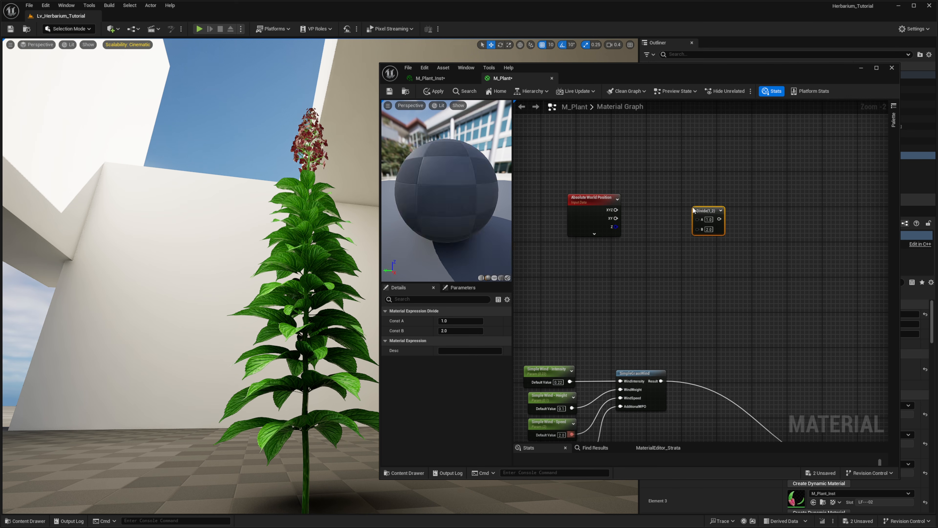
pyautogui.click(646, 293)
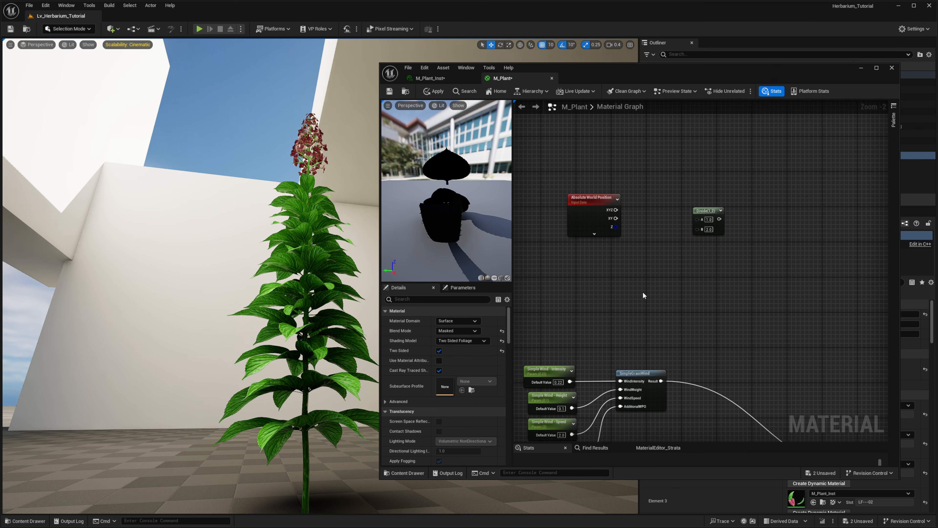
pyautogui.click(624, 266)
# Add an AppendVector node and align it directly beneath the Multiply node.
pyautogui.rightClick(636, 322)
pyautogui.write('a')
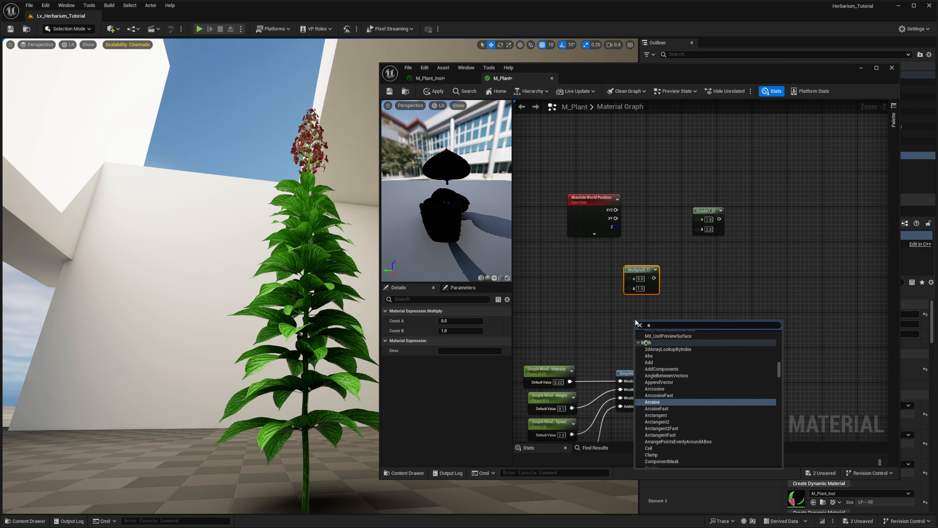
pyautogui.write('ppen')
pyautogui.press('Down')
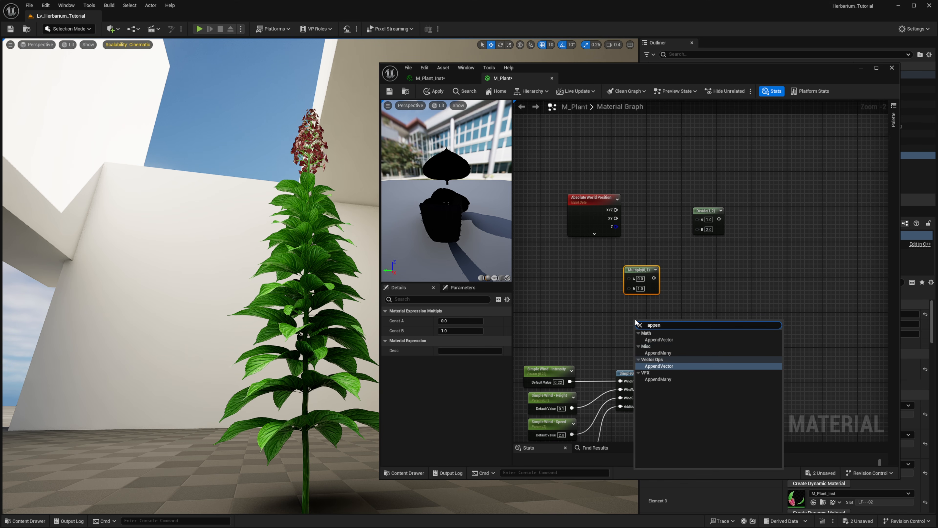
pyautogui.press('Return')
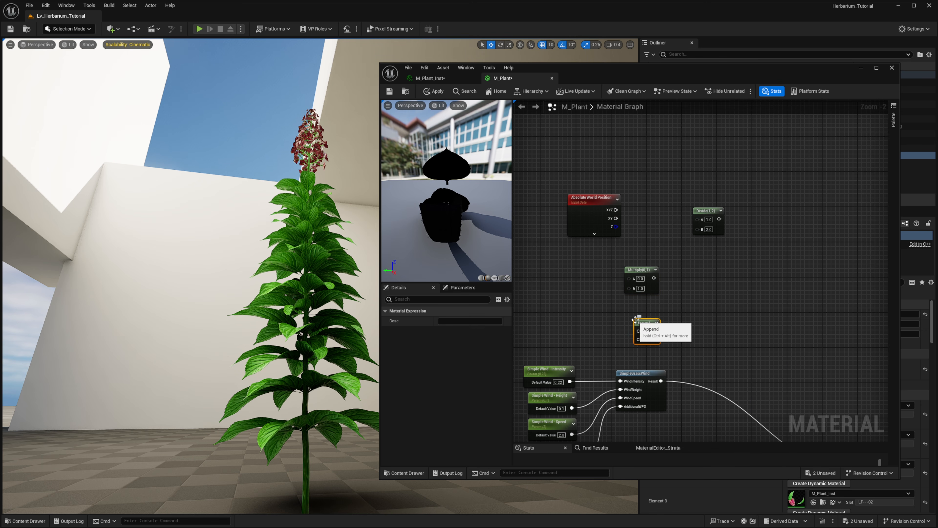
pyautogui.moveTo(635, 320); pyautogui.dragTo(625, 305)
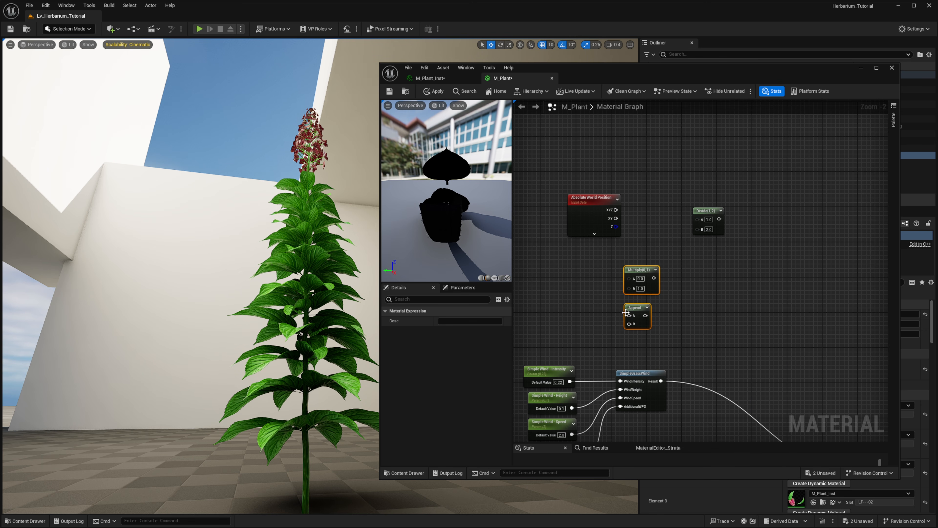
pyautogui.click(681, 270)
pyautogui.moveTo(681, 269); pyautogui.dragTo(625, 245, button='right')
pyautogui.moveTo(640, 232); pyautogui.dragTo(668, 230, button='right')
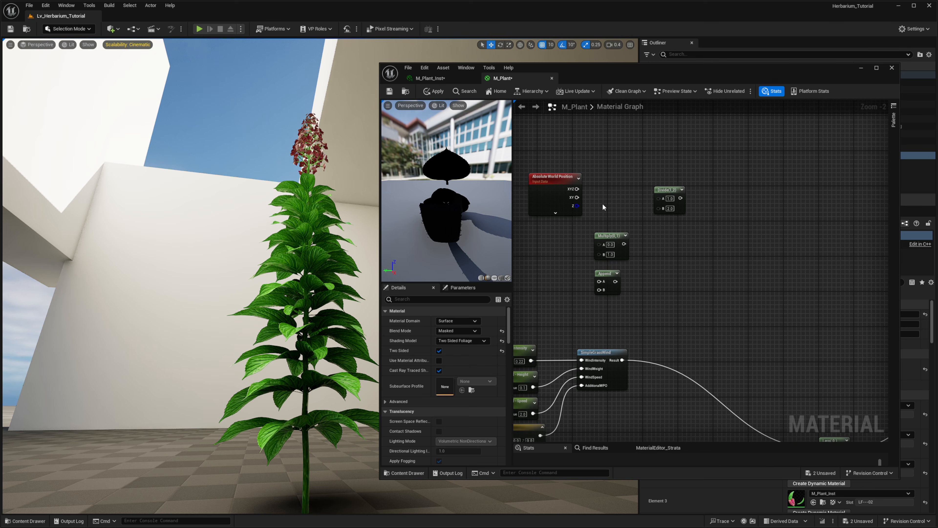
# Add a Panner node and place it beside the Divide node.
pyautogui.click(546, 188)
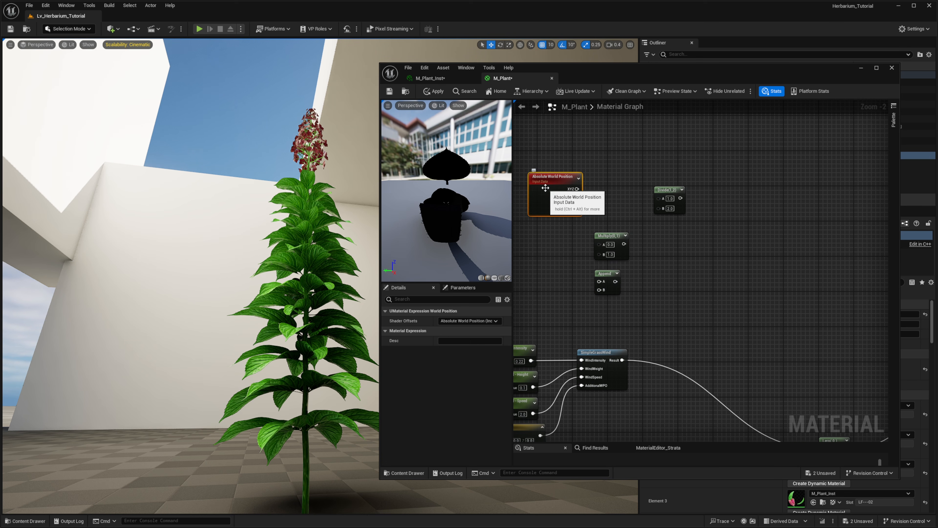
pyautogui.rightClick(741, 188)
pyautogui.write('pa')
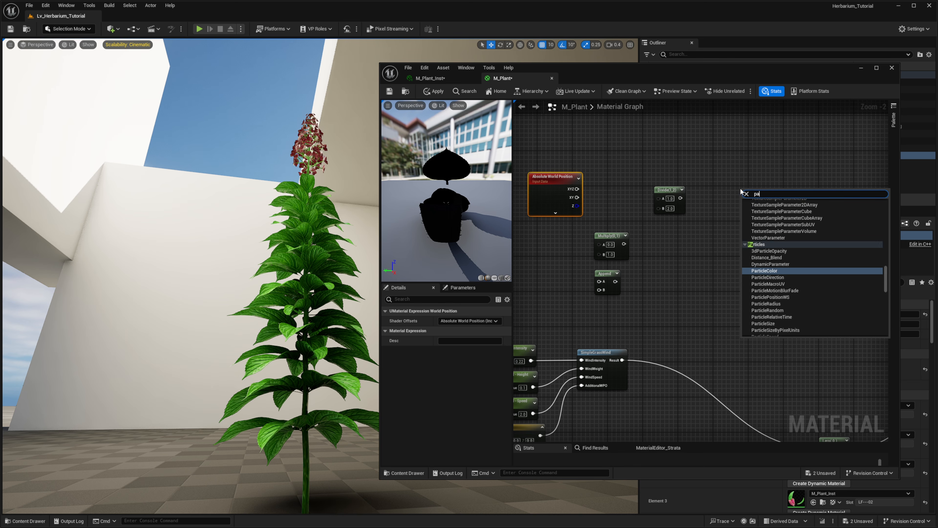
pyautogui.write('nner')
pyautogui.press('Return')
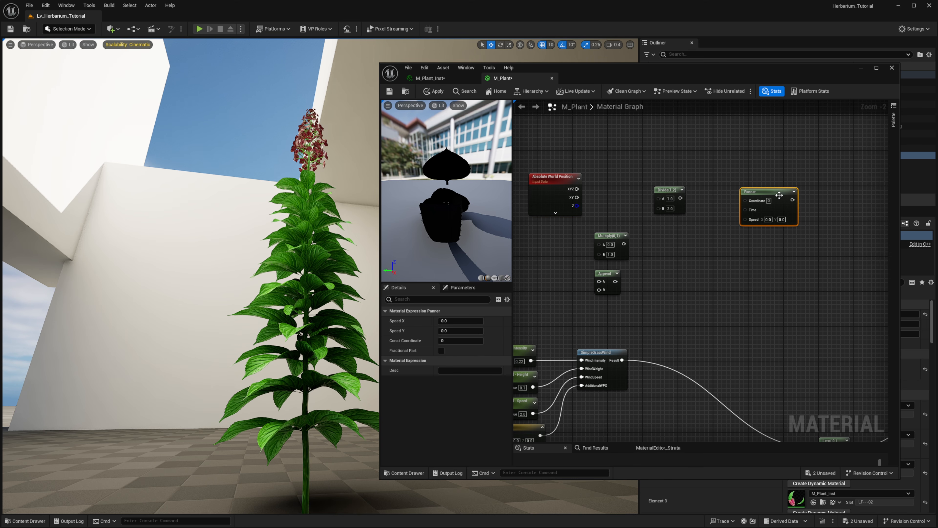
pyautogui.moveTo(779, 194); pyautogui.dragTo(772, 192)
# Add a TextureSample node and align it beside the Panner node.
pyautogui.moveTo(836, 205); pyautogui.dragTo(792, 201, button='right')
pyautogui.rightClick(793, 199)
pyautogui.write('texture')
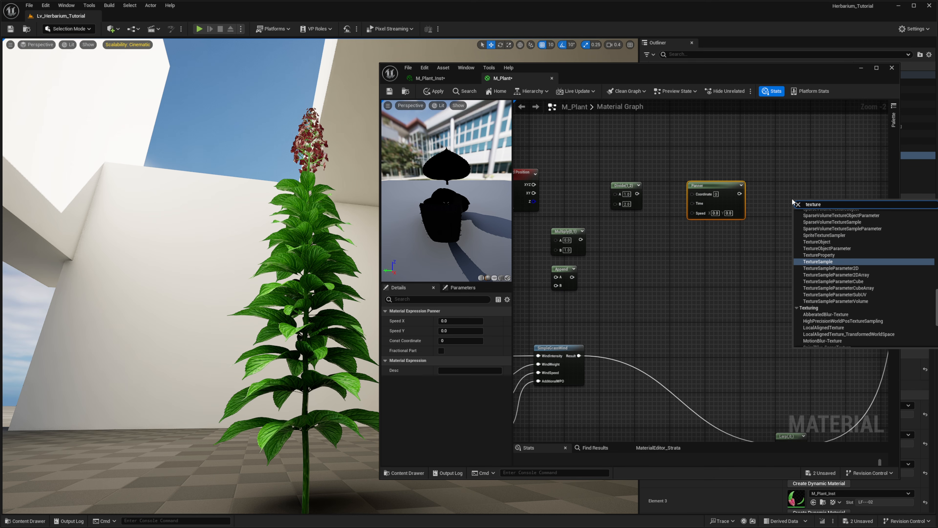
pyautogui.press('Return')
pyautogui.moveTo(796, 199); pyautogui.dragTo(780, 183)
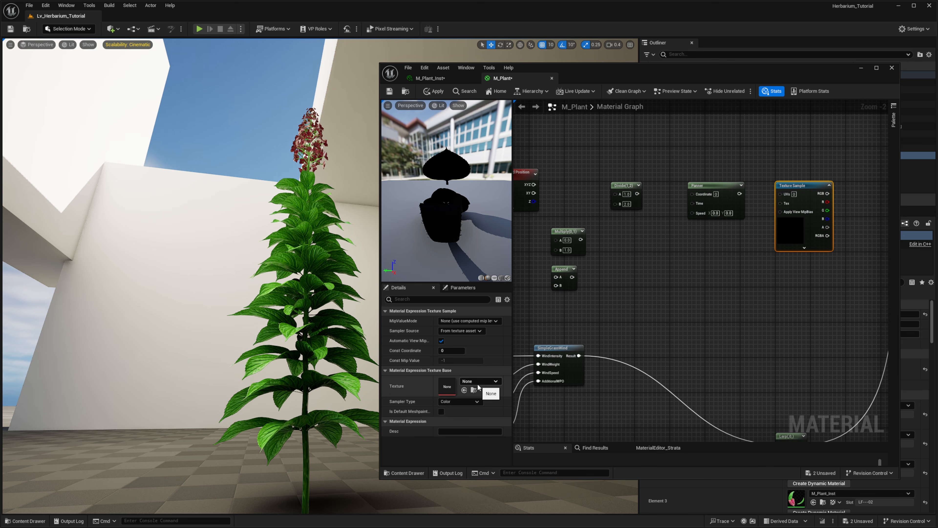
# Assign the game_wind_noise texture to the Texture Sample and connect the Panner output to its UVs.
pyautogui.click(478, 386)
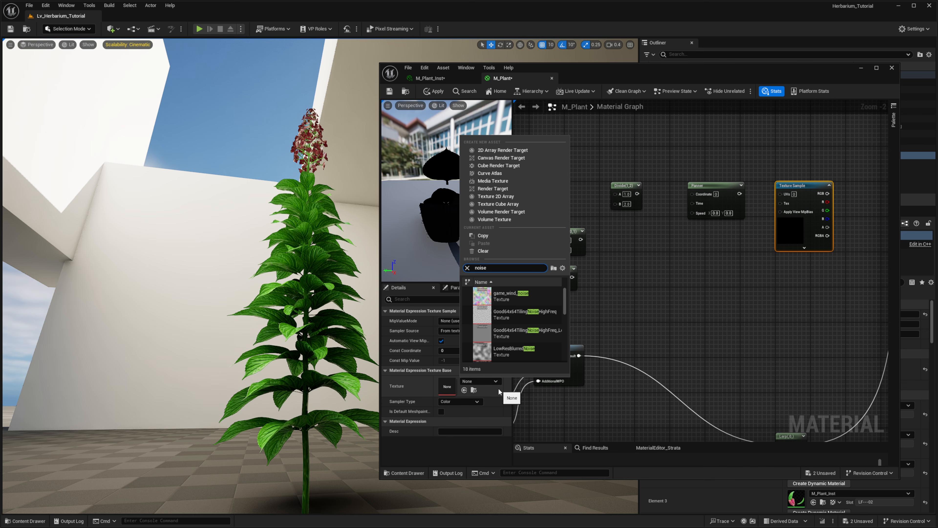
pyautogui.click(502, 298)
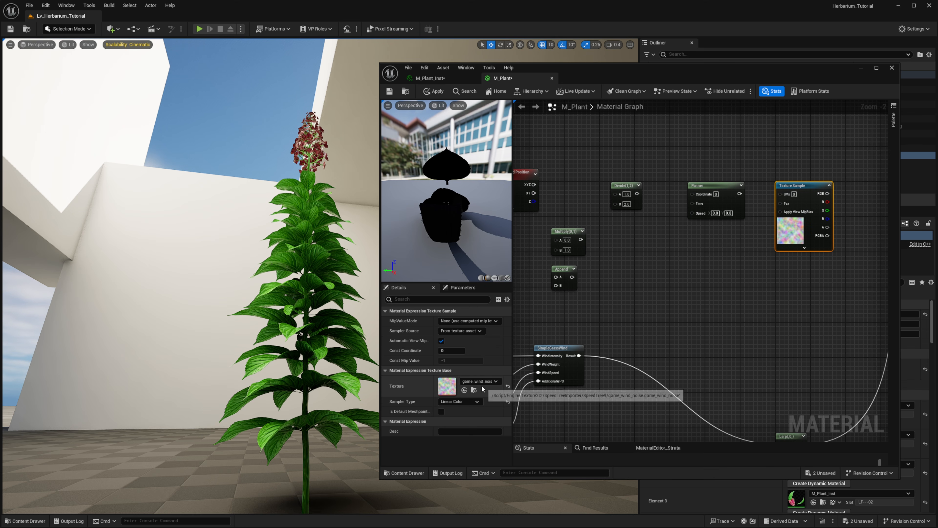
pyautogui.moveTo(828, 193); pyautogui.dragTo(780, 193)
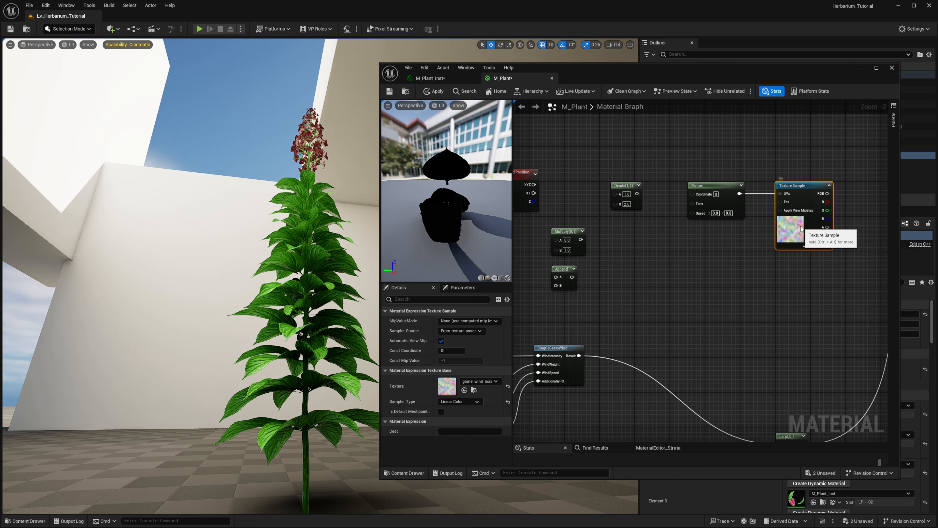
# Connect the Append node's output to the Panner's Speed input.
pyautogui.moveTo(799, 227); pyautogui.dragTo(779, 227, button='right')
pyautogui.moveTo(706, 244); pyautogui.dragTo(770, 231, button='right')
pyautogui.moveTo(678, 294); pyautogui.dragTo(729, 282, button='right')
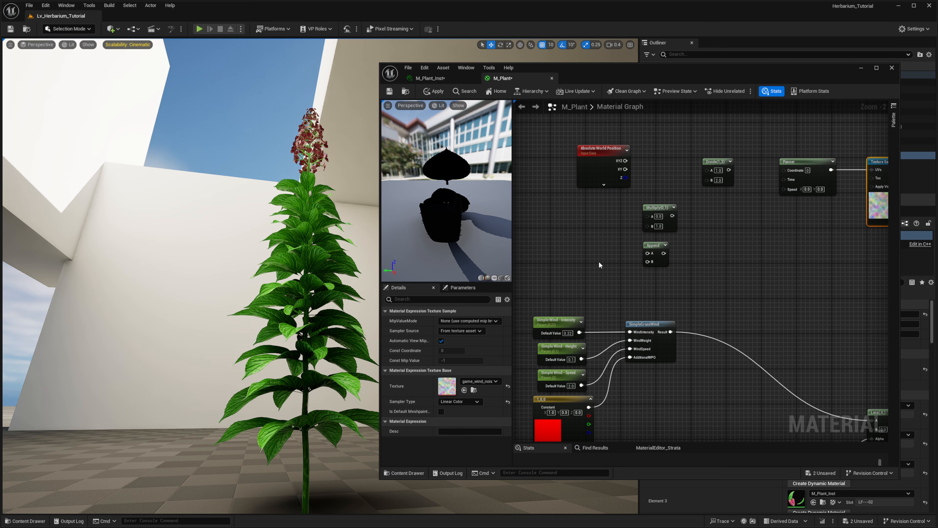
pyautogui.click(599, 261)
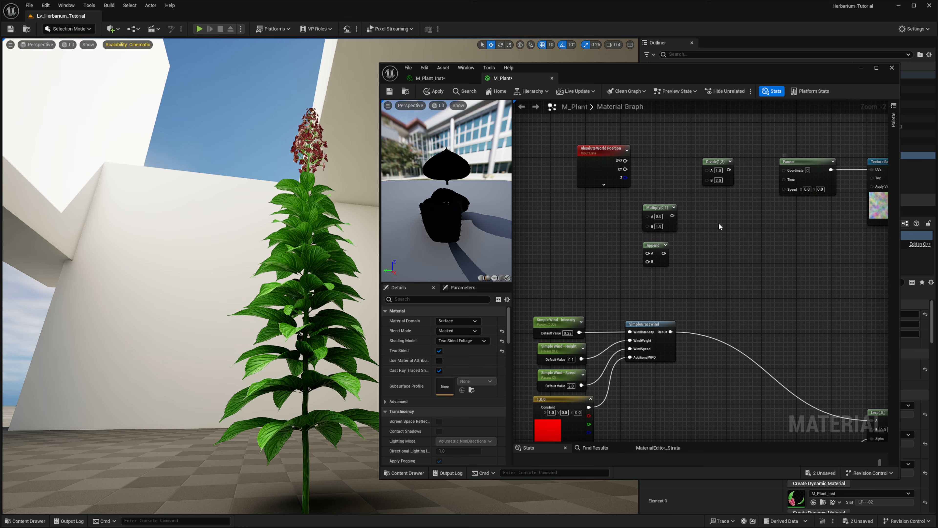
pyautogui.moveTo(665, 253); pyautogui.dragTo(783, 188)
# Add a scalar parameter named Gust U in front of the Append node.
pyautogui.moveTo(604, 268); pyautogui.dragTo(622, 270, button='right')
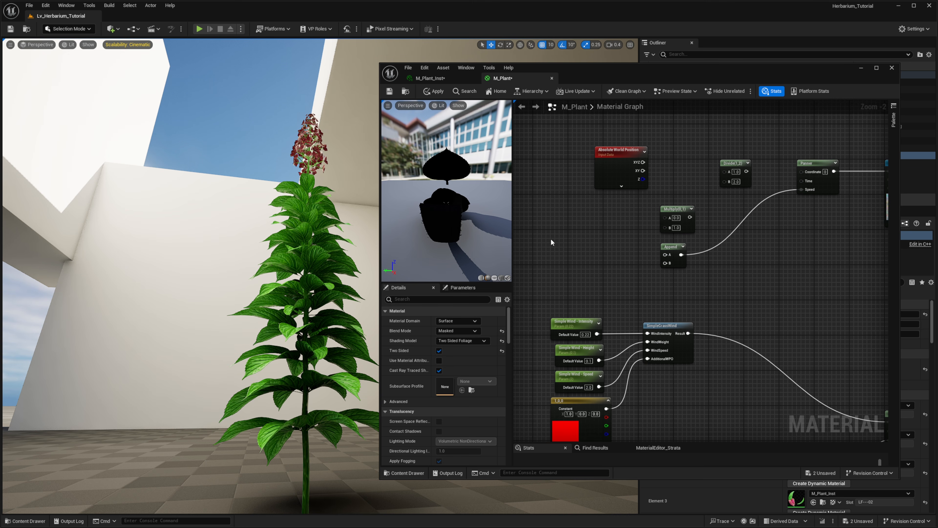
pyautogui.rightClick(570, 243)
pyautogui.press('Escape')
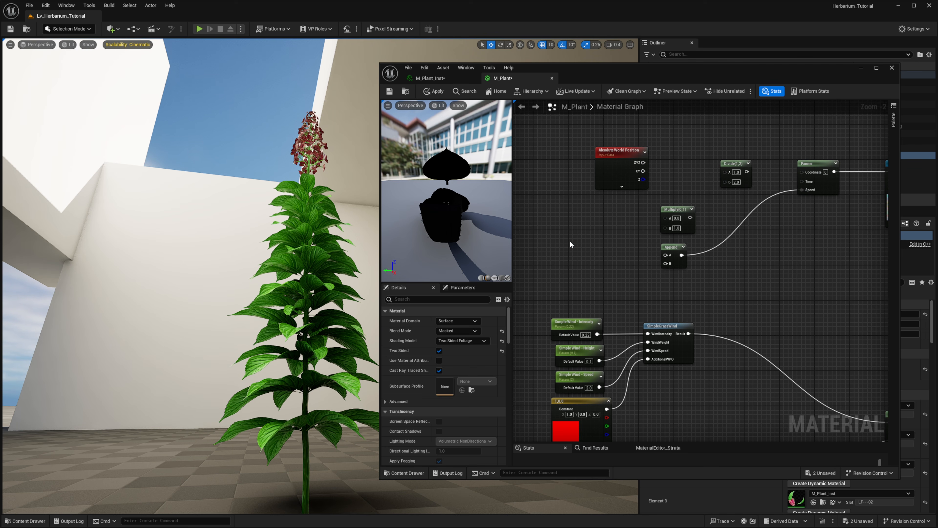
pyautogui.click(571, 241)
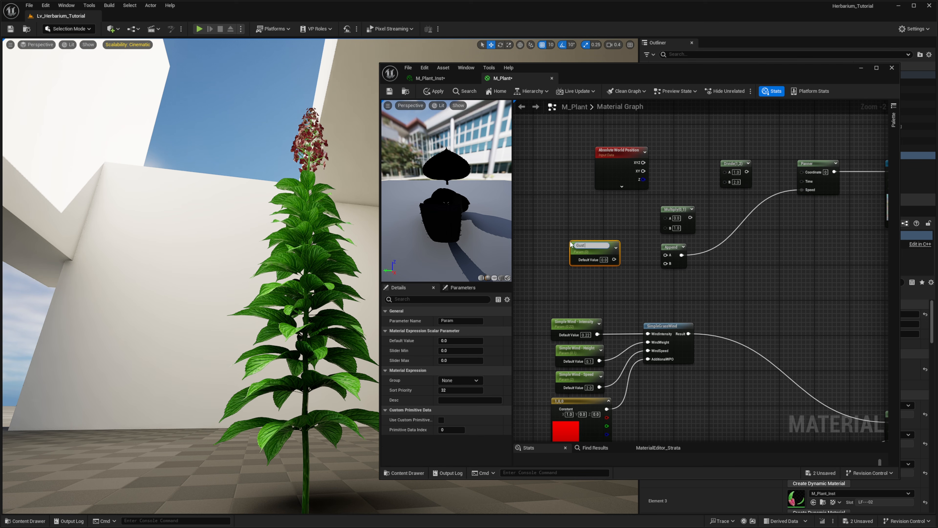
pyautogui.write('Gust')
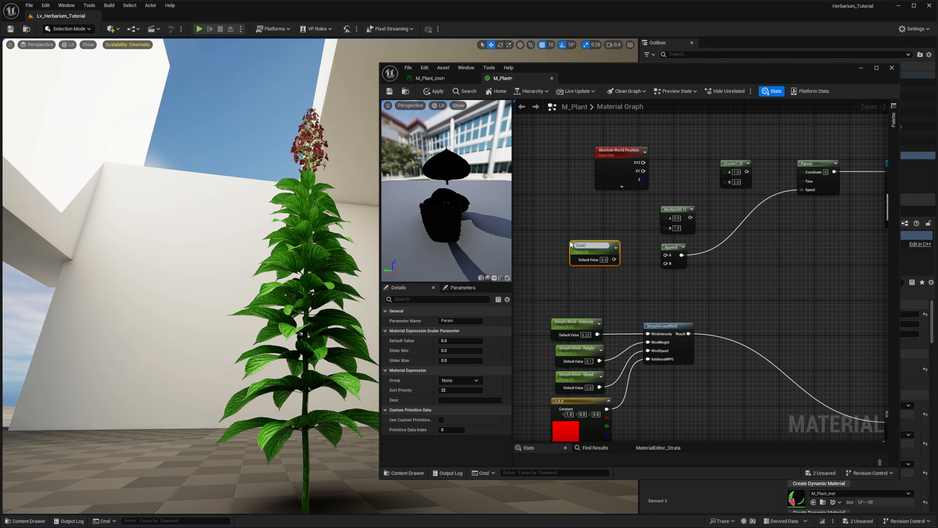
pyautogui.write(' U')
pyautogui.press('Return')
# Duplicate the Gust U parameter, place the copy directly beneath it and rename it Gust V.
pyautogui.hotkey('ctrl', 'd')
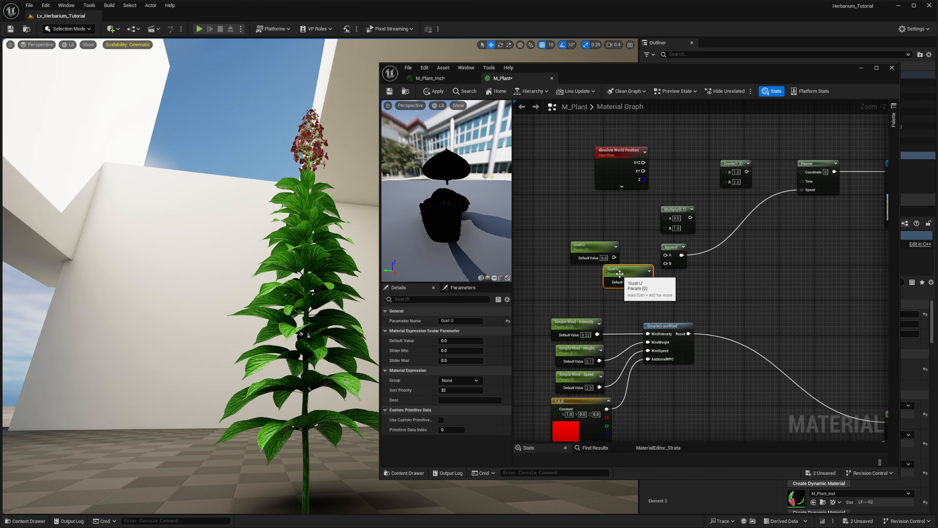
pyautogui.moveTo(620, 274); pyautogui.dragTo(588, 280)
pyautogui.doubleClick(588, 280)
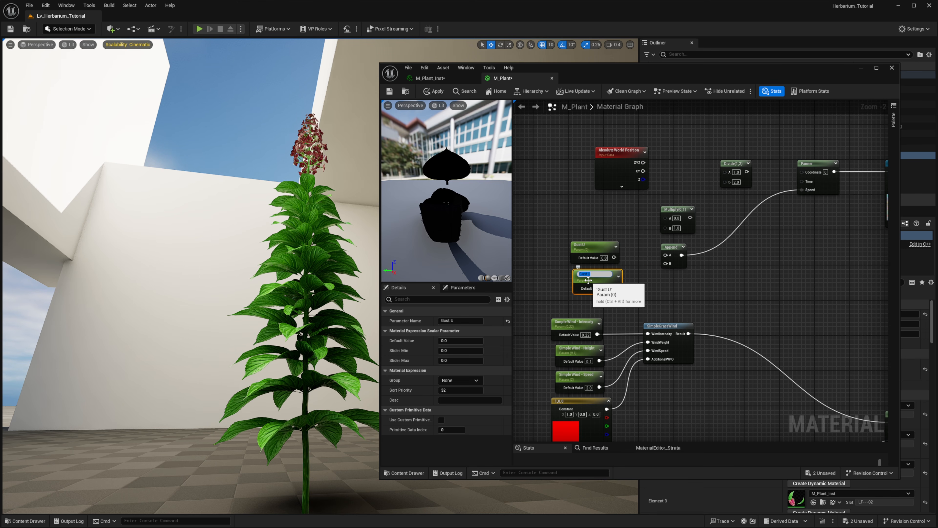
pyautogui.write('Gust V')
pyautogui.press('Return')
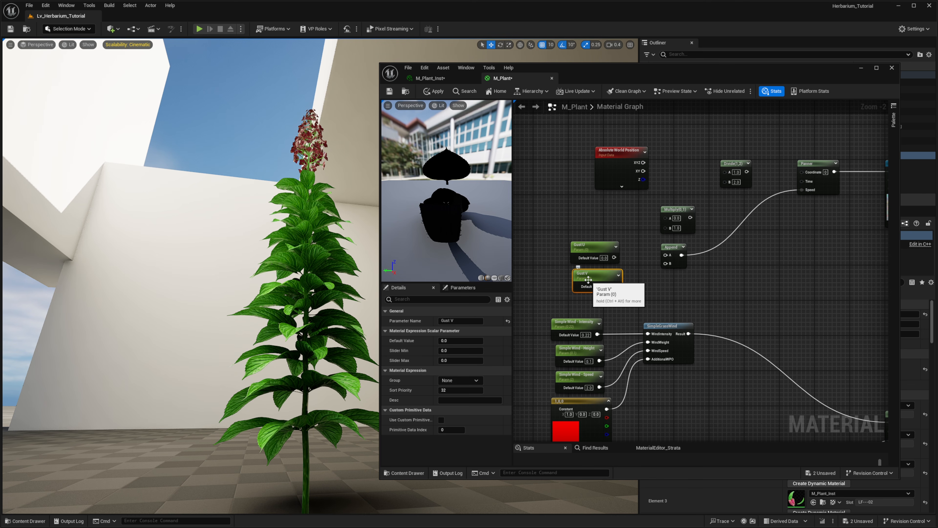
# Wire Gust U into input A and Gust V into input B of the Append node.
pyautogui.moveTo(615, 257); pyautogui.dragTo(666, 255)
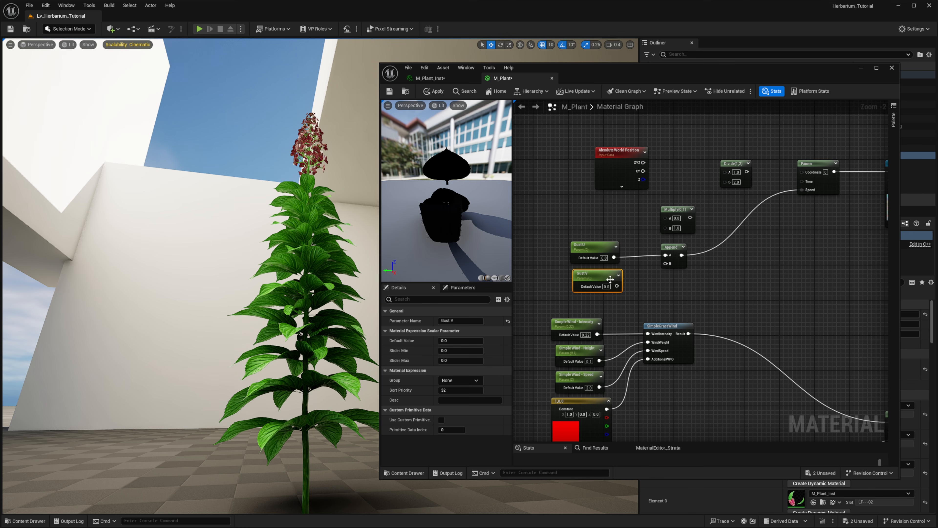
pyautogui.moveTo(617, 286); pyautogui.dragTo(666, 263)
pyautogui.moveTo(633, 254); pyautogui.dragTo(612, 253, button='right')
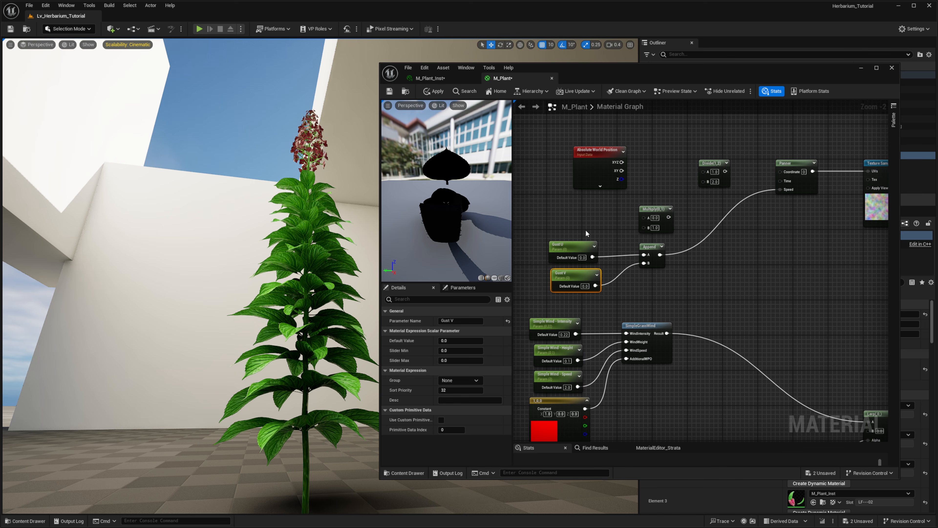
# Add a Time node, place it above Gust U and connect it to the Panner's Time input.
pyautogui.rightClick(576, 220)
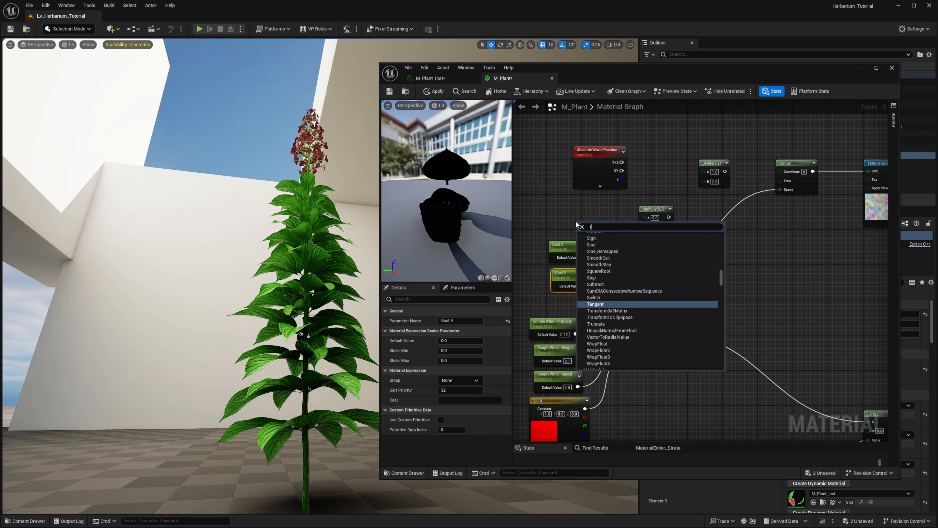
pyautogui.write('time')
pyautogui.press('Return')
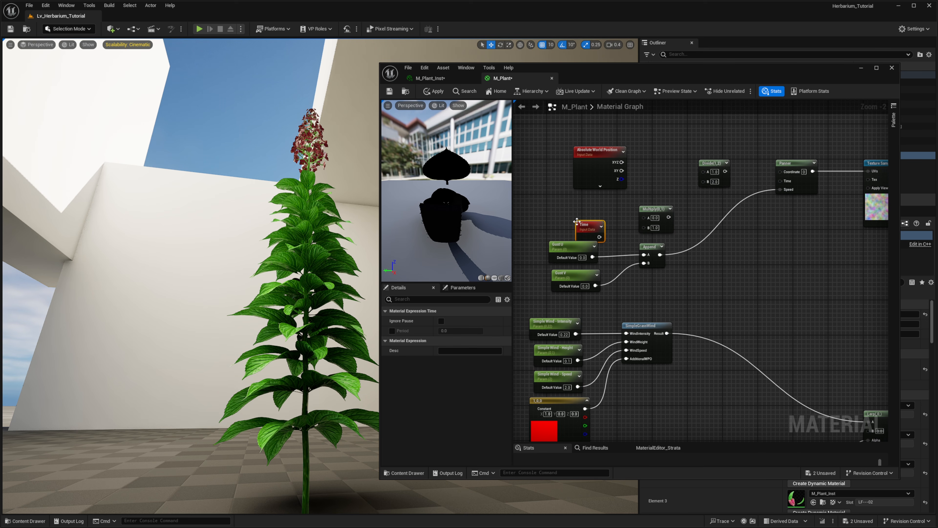
pyautogui.moveTo(577, 221); pyautogui.dragTo(780, 181)
# Move the Absolute World Position, Divide and Multiply nodes higher to make room above the Time node.
pyautogui.moveTo(660, 215)
pyautogui.mouseDown()
pyautogui.moveTo(660, 195)
pyautogui.moveTo(665, 204)
pyautogui.mouseUp()
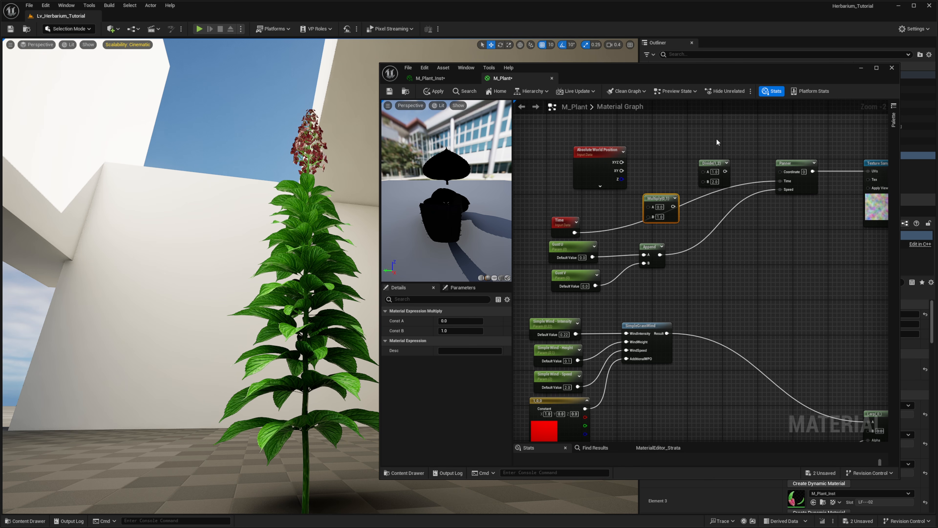
pyautogui.moveTo(718, 142); pyautogui.dragTo(580, 131)
pyautogui.click(612, 167)
pyautogui.moveTo(663, 200); pyautogui.dragTo(650, 179)
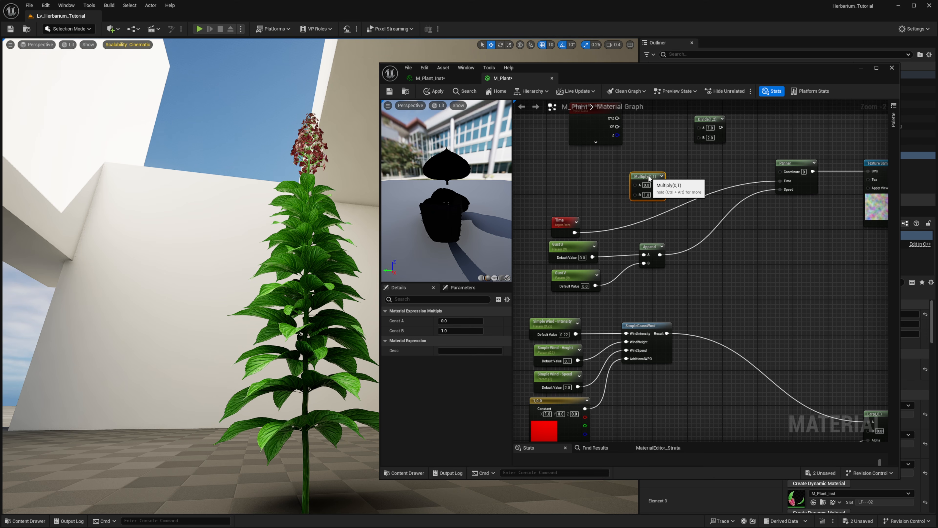
# Add a scalar parameter named Gust UV Scale with a default value of 5 and connect it to the Multiply node's input A.
pyautogui.scroll(2, 648, 183)
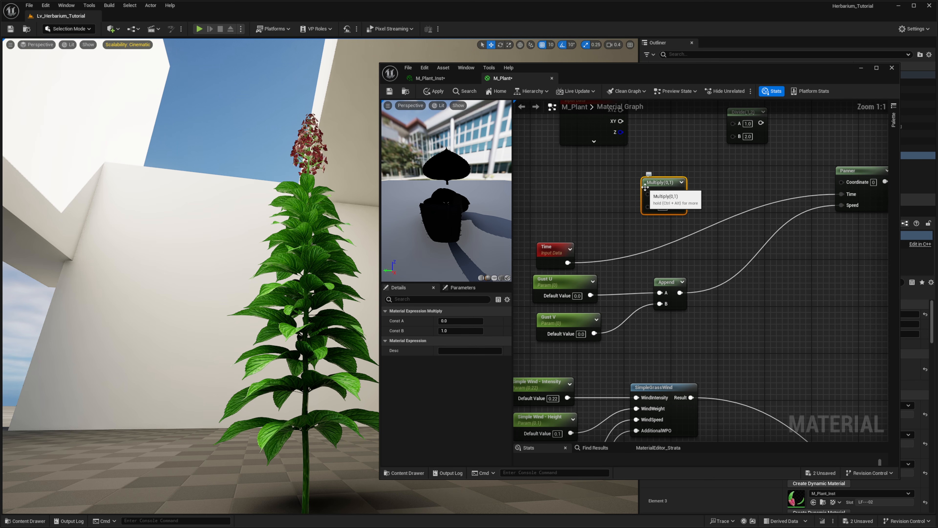
pyautogui.moveTo(657, 184); pyautogui.dragTo(670, 194, button='right')
pyautogui.moveTo(571, 198); pyautogui.dragTo(610, 205, button='right')
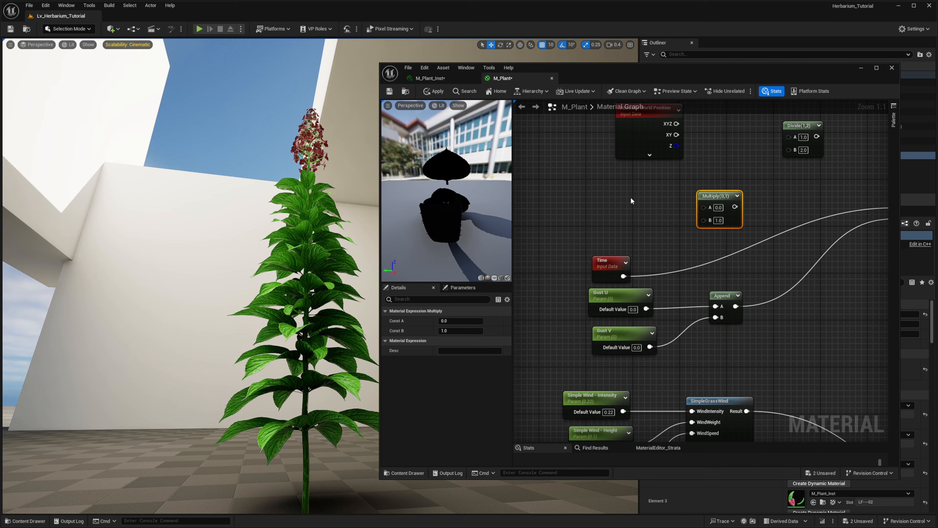
pyautogui.click(592, 180)
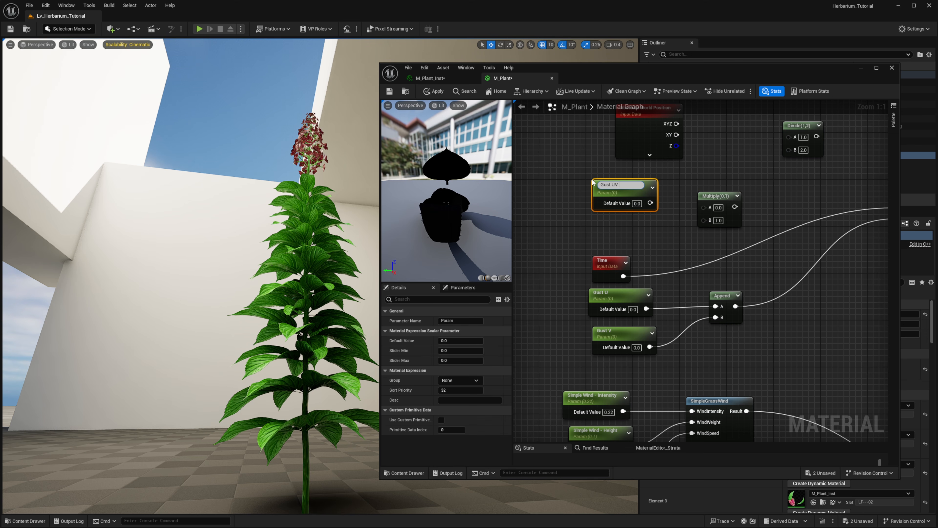
pyautogui.write('Gust UV Scale')
pyautogui.press('Return')
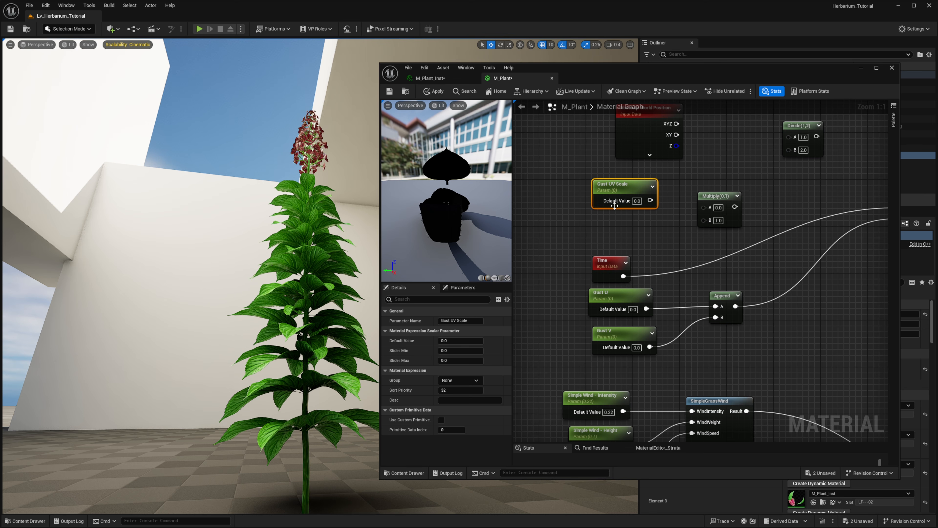
pyautogui.write('5')
pyautogui.click(665, 222)
pyautogui.moveTo(651, 201); pyautogui.dragTo(704, 207)
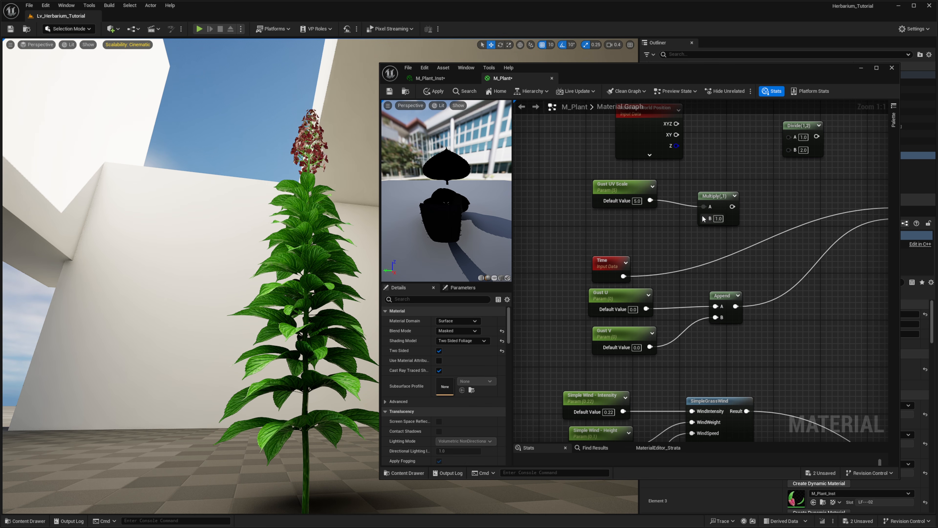
# Add a Constant node with the value 1000 and connect it to the Multiply node's input B.
pyautogui.click(633, 223)
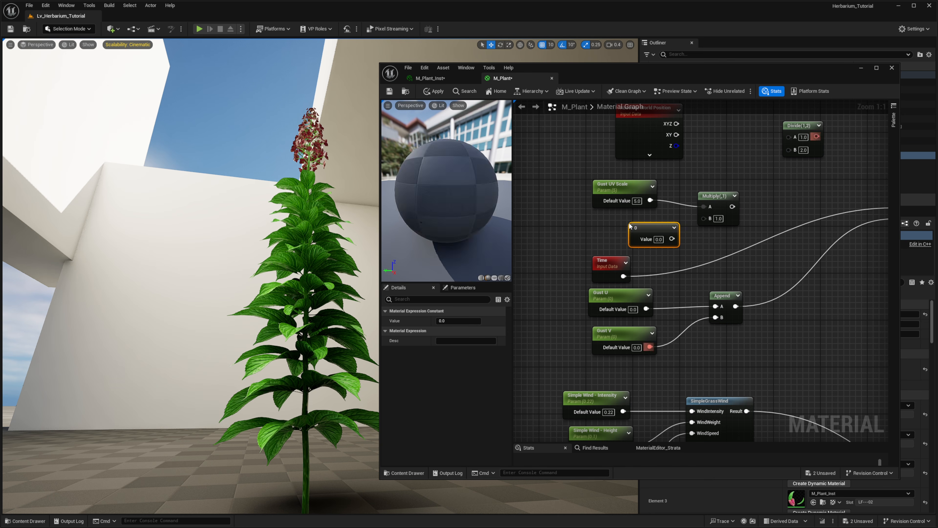
pyautogui.click(659, 239)
pyautogui.write('1000')
pyautogui.press('Return')
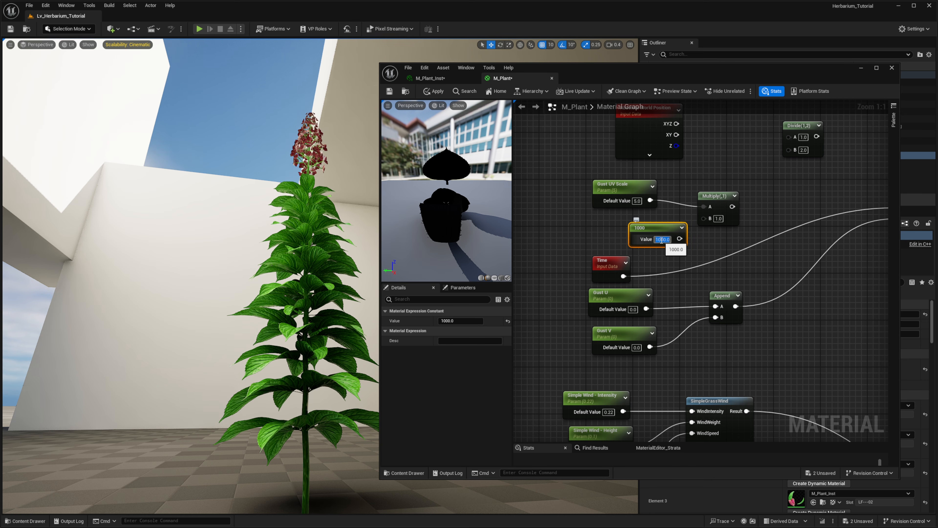
pyautogui.moveTo(652, 234); pyautogui.dragTo(703, 218)
# Connect the Multiply output to the Divide node's input B and Absolute World Position XYZ to its input A.
pyautogui.moveTo(704, 219); pyautogui.dragTo(682, 249, button='right')
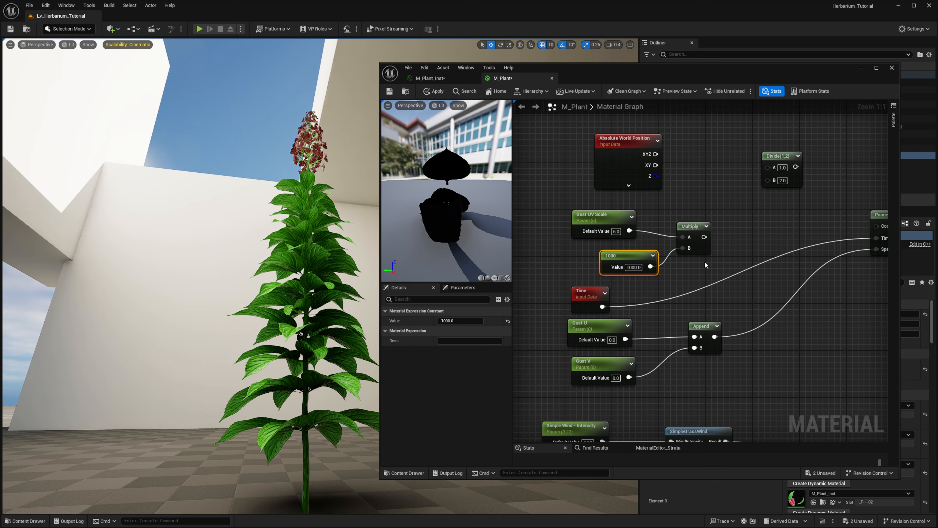
pyautogui.moveTo(706, 236); pyautogui.dragTo(768, 180)
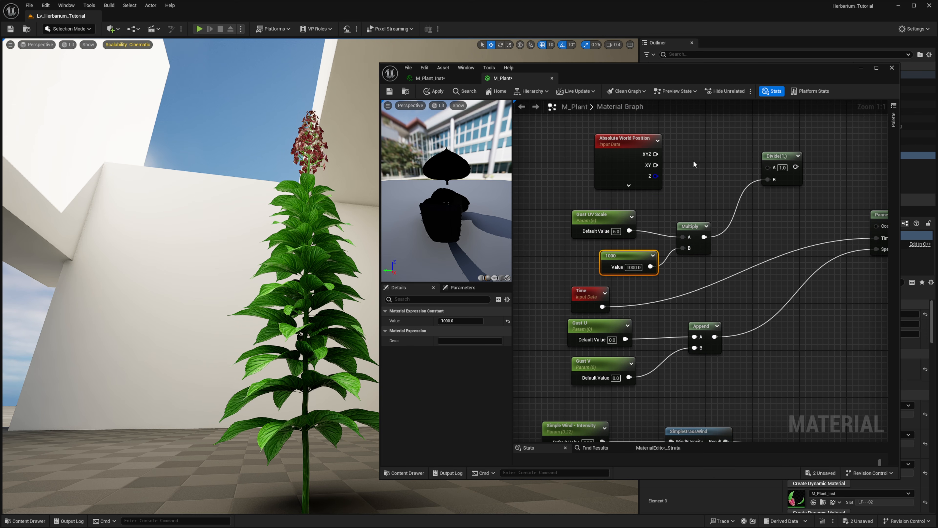
pyautogui.moveTo(655, 155); pyautogui.dragTo(768, 168)
# Add an R G component mask after the Divide node and route the Divide result through it into the Panner's Coordinate input.
pyautogui.moveTo(779, 186); pyautogui.dragTo(665, 206, button='right')
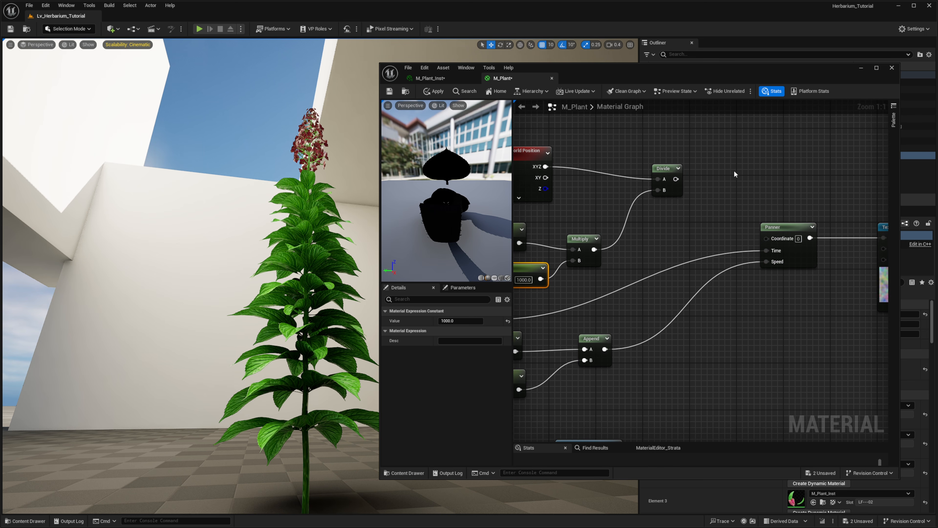
pyautogui.click(721, 165)
pyautogui.rightClick(720, 168)
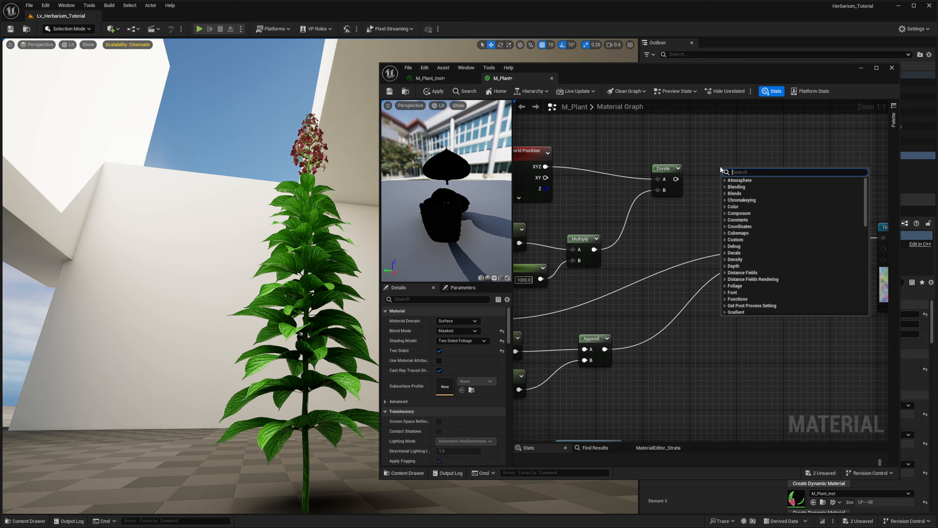
pyautogui.write('mask')
pyautogui.press('Return')
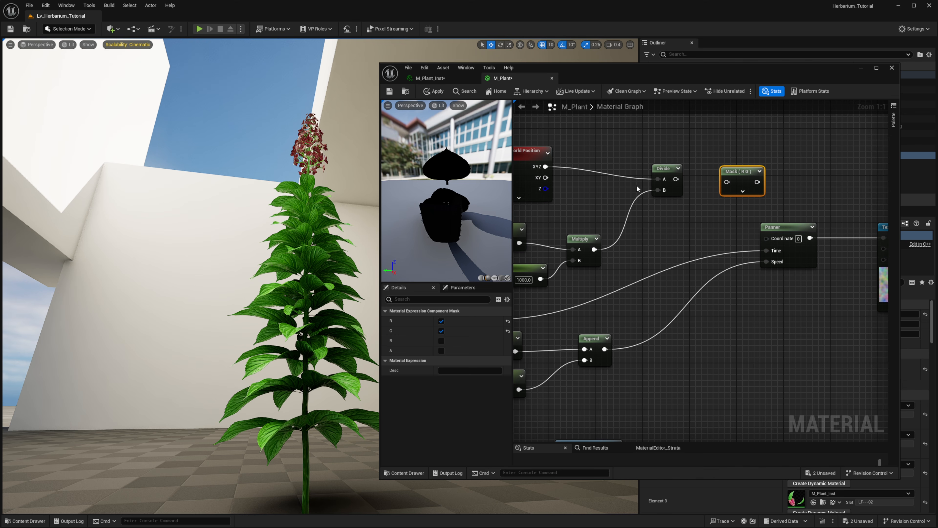
pyautogui.moveTo(677, 179); pyautogui.dragTo(727, 182)
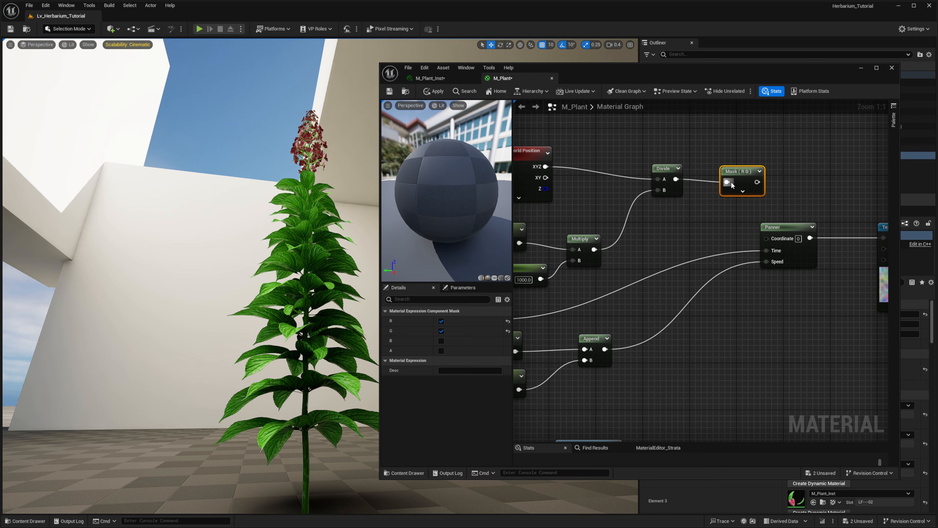
pyautogui.moveTo(732, 185); pyautogui.dragTo(664, 185, button='right')
pyautogui.moveTo(688, 186); pyautogui.dragTo(704, 244)
pyautogui.moveTo(755, 218); pyautogui.dragTo(669, 201, button='right')
pyautogui.scroll(-2, 669, 201)
pyautogui.moveTo(769, 204); pyautogui.dragTo(741, 169, button='right')
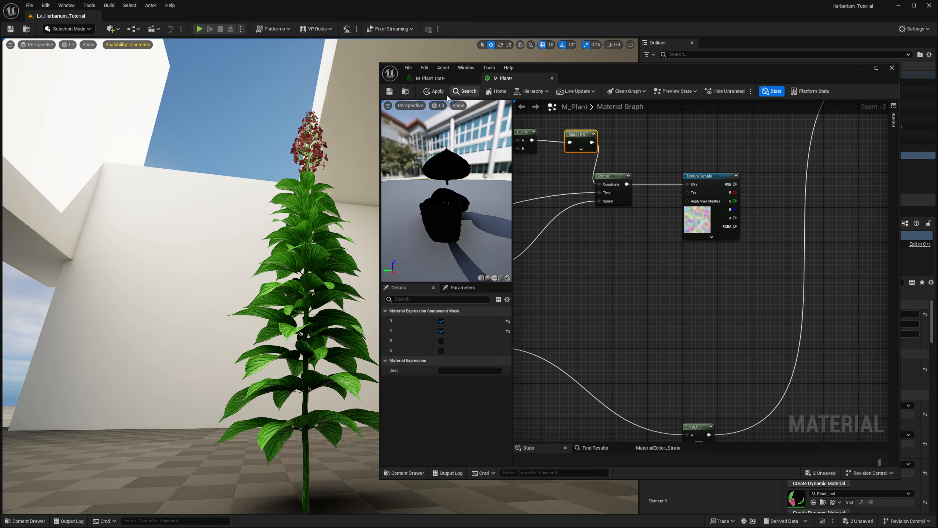
pyautogui.scroll(-2, 682, 227)
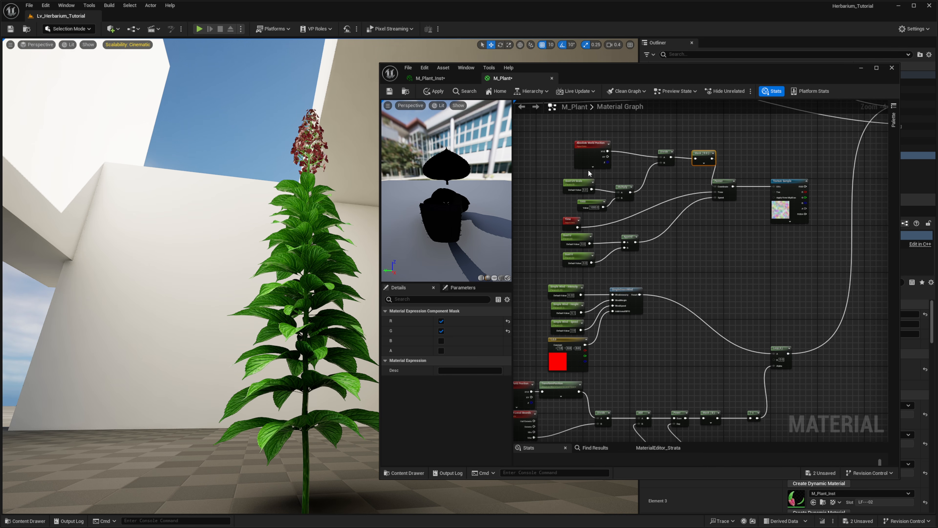
# Add a Multiply node after the noise Texture Sample and connect the sample's RGB output to its input A.
pyautogui.moveTo(775, 213); pyautogui.dragTo(590, 255, button='right')
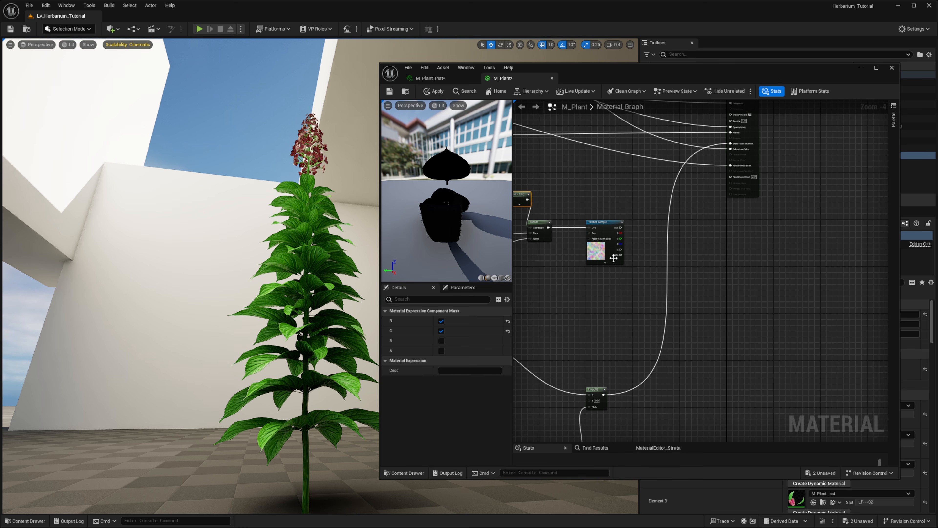
pyautogui.scroll(2, 616, 248)
pyautogui.moveTo(617, 248); pyautogui.dragTo(647, 248, button='right')
pyautogui.moveTo(614, 256); pyautogui.dragTo(584, 258)
pyautogui.click(664, 197)
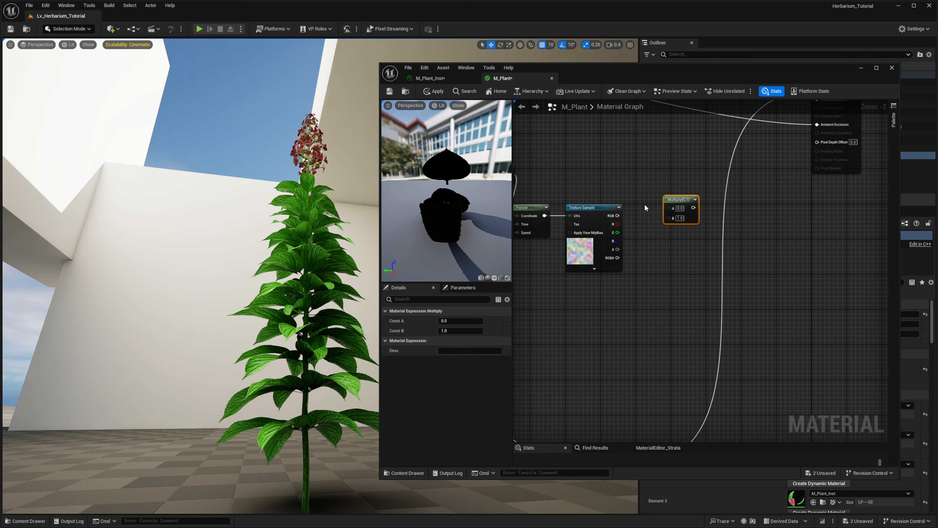
pyautogui.moveTo(619, 216); pyautogui.dragTo(668, 208)
# Add a scalar parameter named Gust Intensity and connect it to input B of the Multiply node after the Texture Sample.
pyautogui.press('s')
pyautogui.click(639, 262)
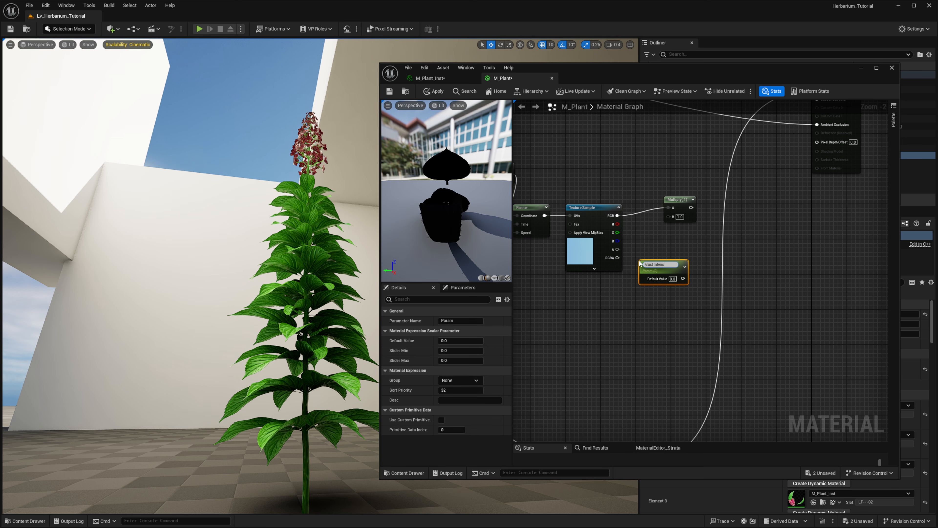
pyautogui.write('Gust Intensity')
pyautogui.press('Return')
pyautogui.scroll(1, 652, 259)
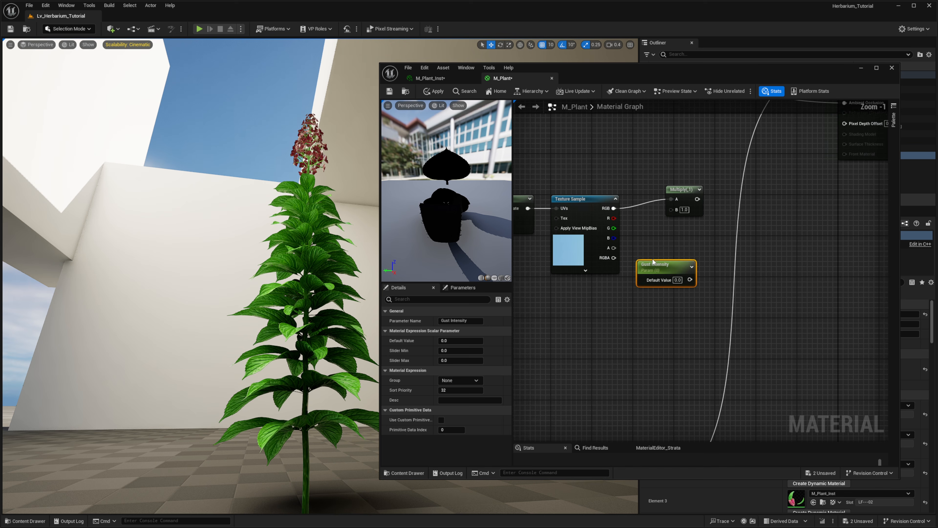
pyautogui.moveTo(693, 280); pyautogui.dragTo(679, 210)
pyautogui.moveTo(680, 210); pyautogui.dragTo(617, 209, button='right')
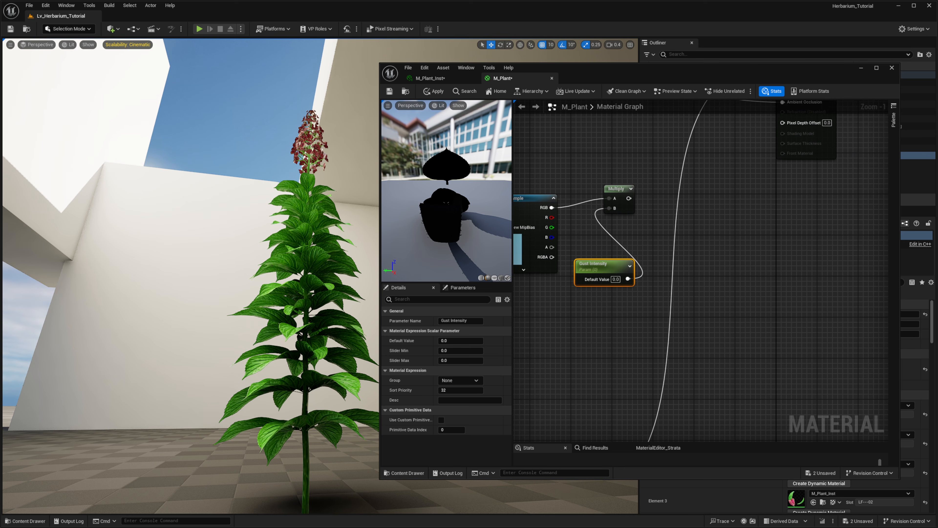
# Add a Saturate node from the Multiply output and align it beside the Multiply node.
pyautogui.moveTo(619, 190); pyautogui.dragTo(682, 219)
pyautogui.write('satur')
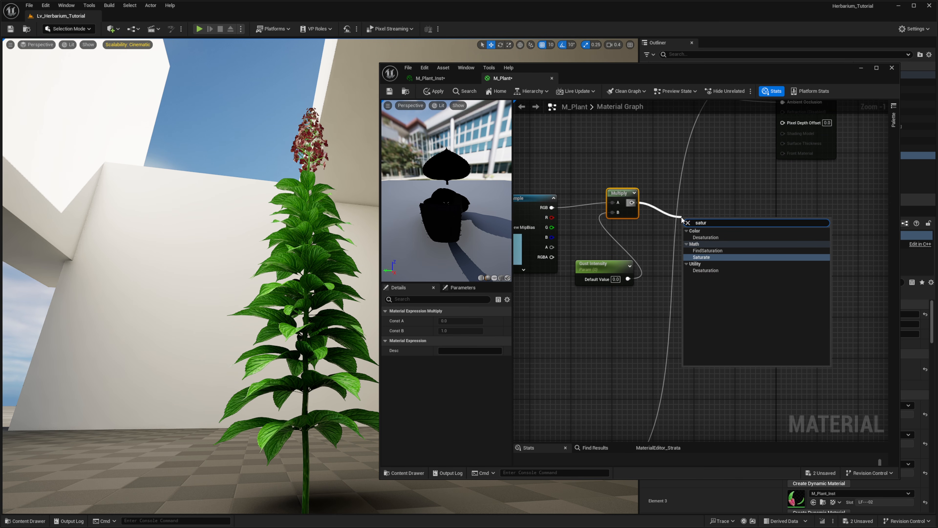
pyautogui.press('Return')
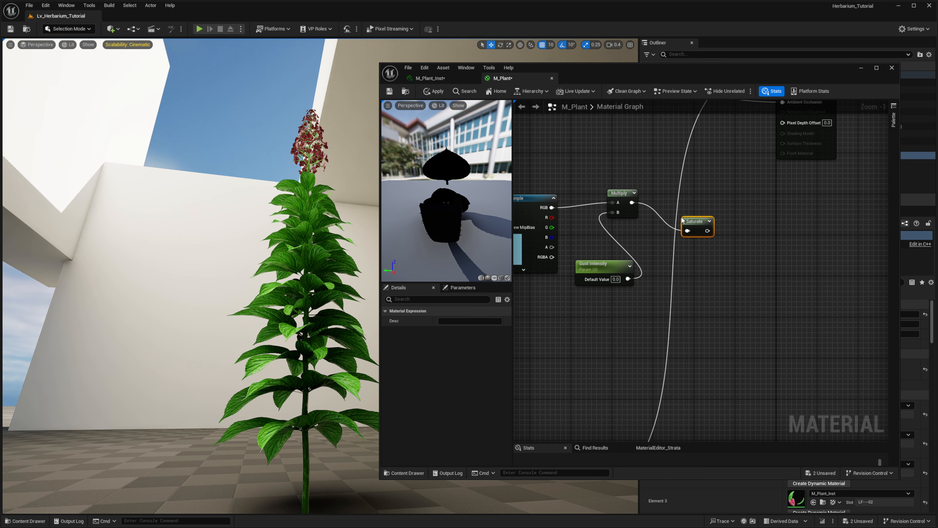
pyautogui.moveTo(810, 213); pyautogui.dragTo(773, 218, button='right')
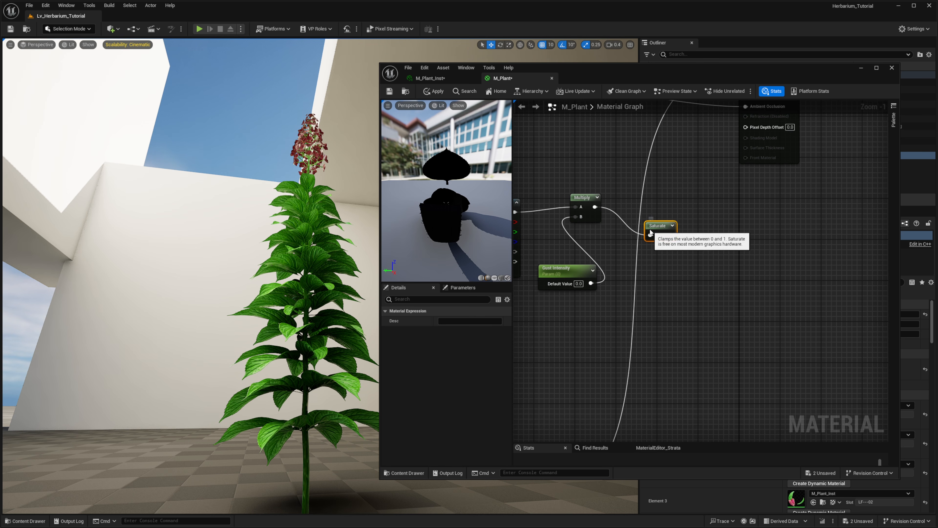
pyautogui.moveTo(647, 227); pyautogui.dragTo(628, 209)
# Add a Lerp node near the gust noise network and connect the Saturate output to its input A.
pyautogui.moveTo(648, 166); pyautogui.dragTo(650, 239, button='right')
pyautogui.moveTo(596, 280); pyautogui.dragTo(664, 319, button='right')
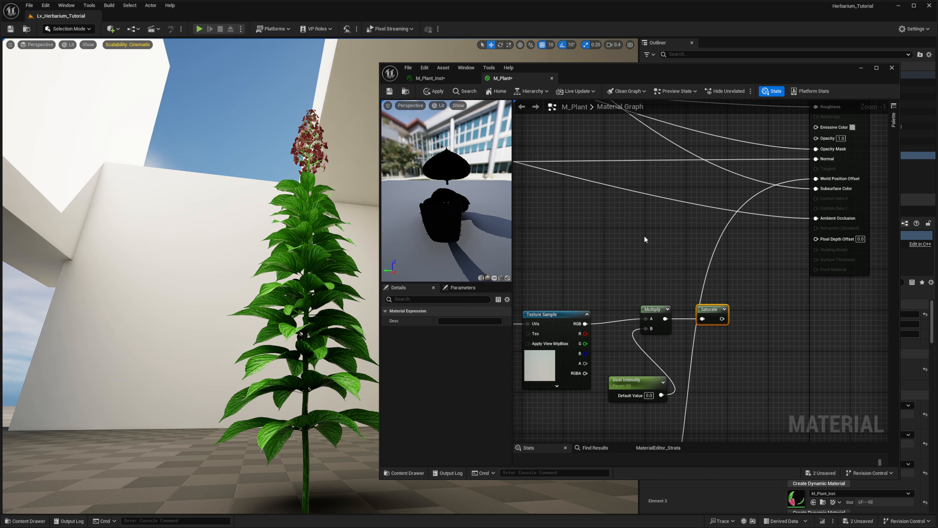
pyautogui.scroll(-1, 691, 268)
pyautogui.moveTo(691, 269); pyautogui.dragTo(777, 267, button='right')
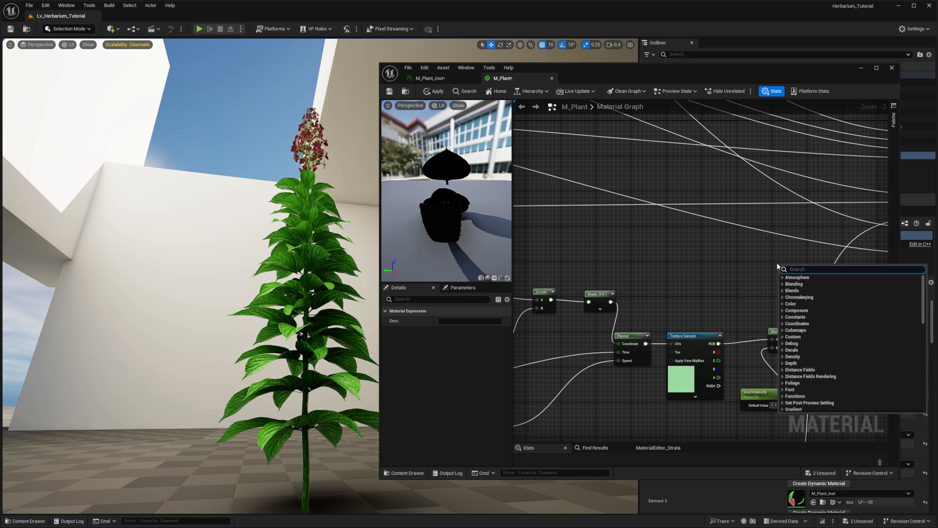
pyautogui.write('lerp')
pyautogui.press('Return')
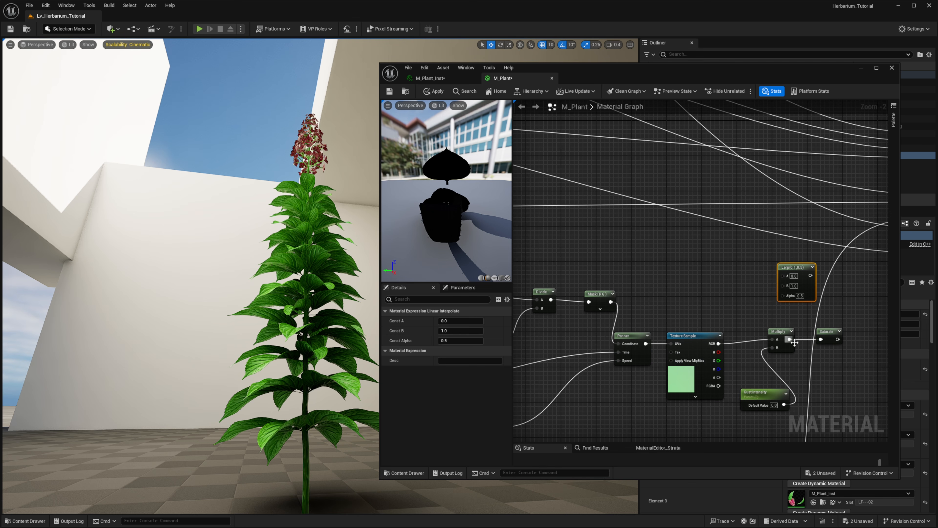
pyautogui.moveTo(836, 339); pyautogui.dragTo(784, 275)
pyautogui.scroll(2, 789, 296)
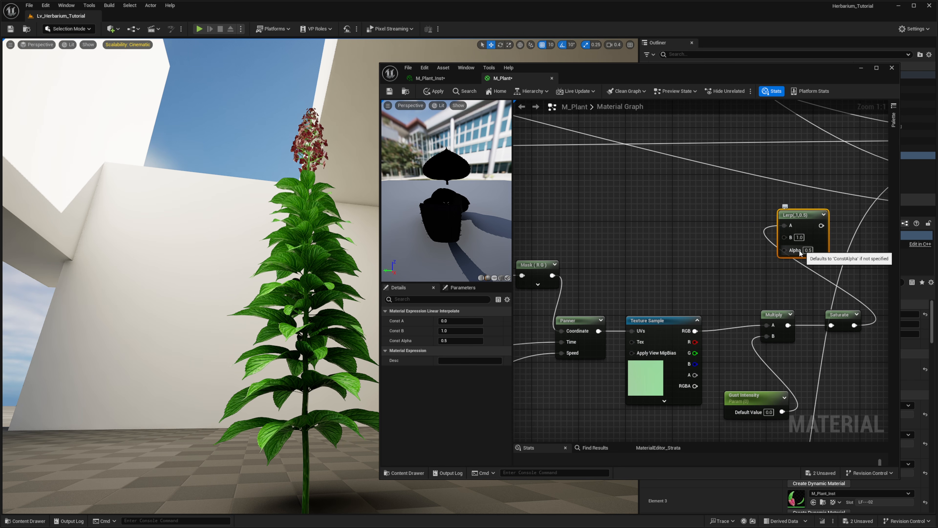
# Reposition the new Lerp node and connect the wind gradient's 1-x output to its Alpha input.
pyautogui.scroll(-2, 737, 248)
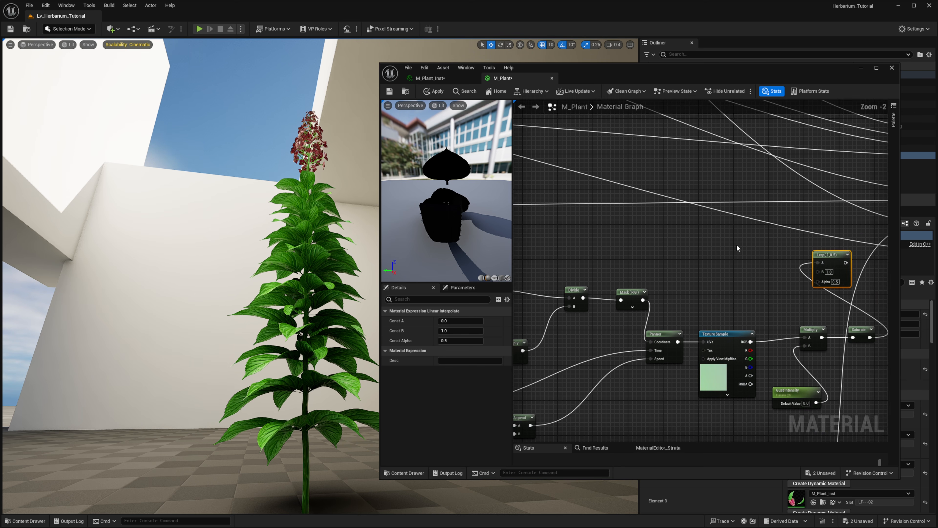
pyautogui.moveTo(737, 245); pyautogui.dragTo(763, 269, button='right')
pyautogui.moveTo(854, 300); pyautogui.dragTo(779, 256, button='right')
pyautogui.moveTo(792, 259); pyautogui.dragTo(813, 249)
pyautogui.scroll(-3, 629, 181)
pyautogui.moveTo(629, 181); pyautogui.dragTo(871, 320, button='right')
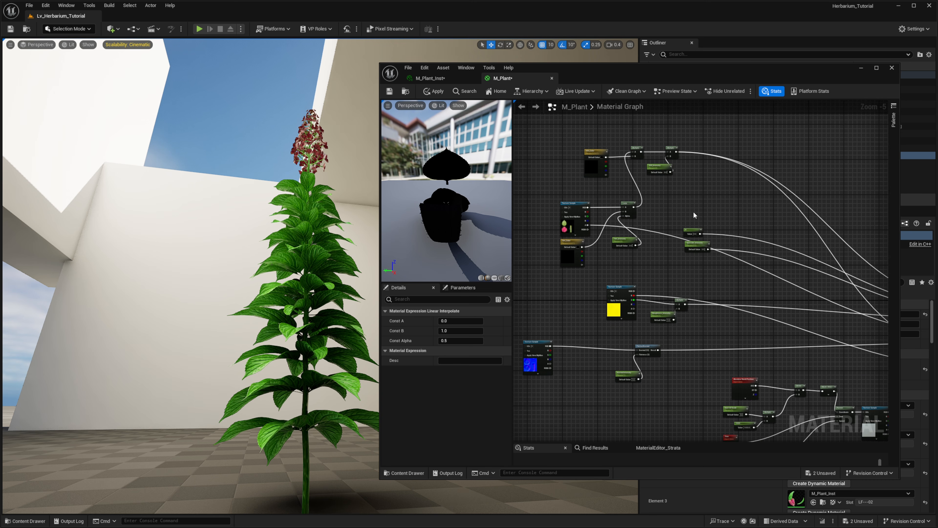
pyautogui.moveTo(765, 338); pyautogui.dragTo(655, 161, button='right')
pyautogui.scroll(1, 656, 162)
pyautogui.scroll(2, 727, 286)
pyautogui.moveTo(856, 310); pyautogui.dragTo(667, 268, button='right')
pyautogui.scroll(-2, 667, 267)
pyautogui.scroll(-2, 748, 211)
pyautogui.moveTo(675, 351); pyautogui.dragTo(735, 308, button='right')
pyautogui.scroll(1, 777, 342)
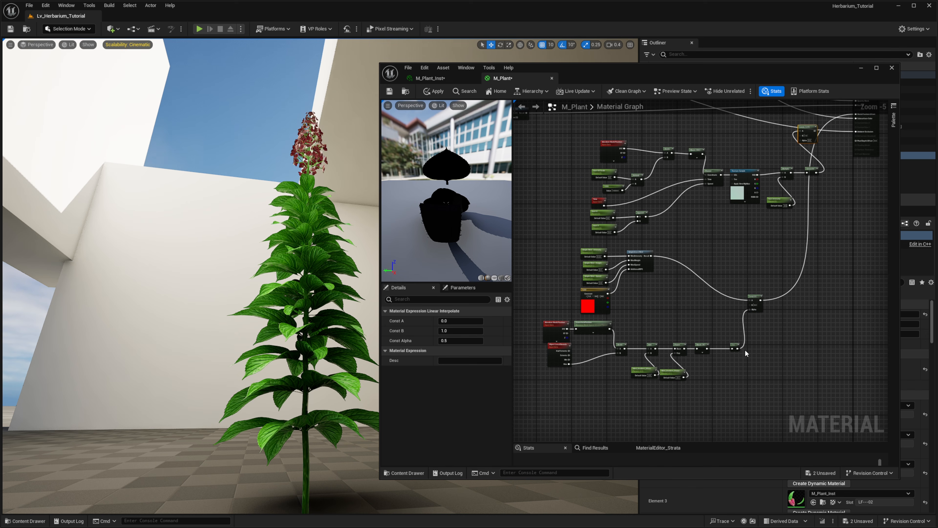
pyautogui.click(734, 346)
pyautogui.moveTo(737, 348); pyautogui.dragTo(839, 244)
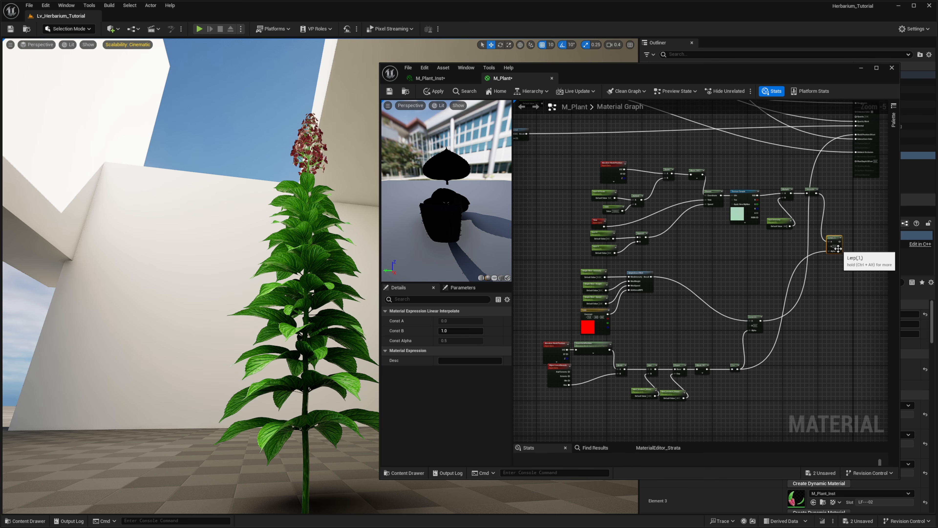
# Move the gust Lerp node down beside the Lerp node of the simple wind setup.
pyautogui.scroll(2, 838, 249)
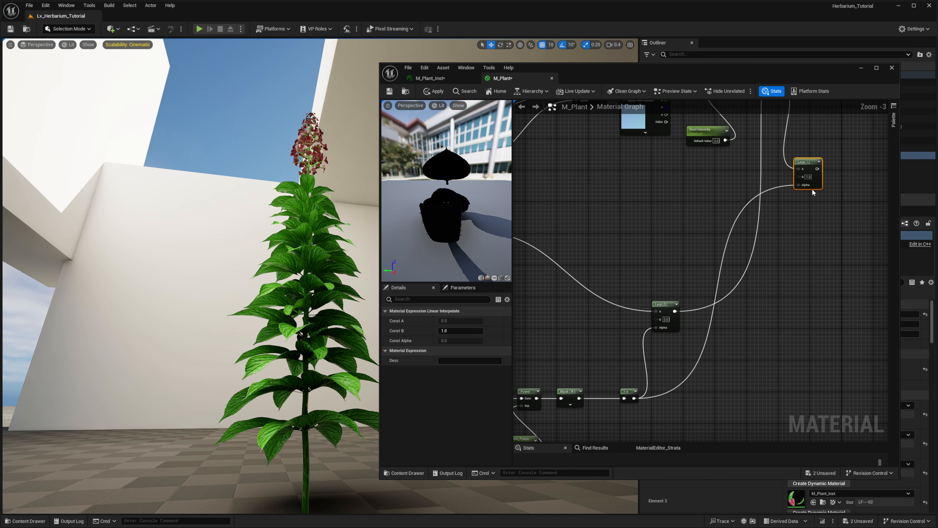
pyautogui.moveTo(813, 191); pyautogui.dragTo(808, 307)
pyautogui.scroll(-1, 782, 285)
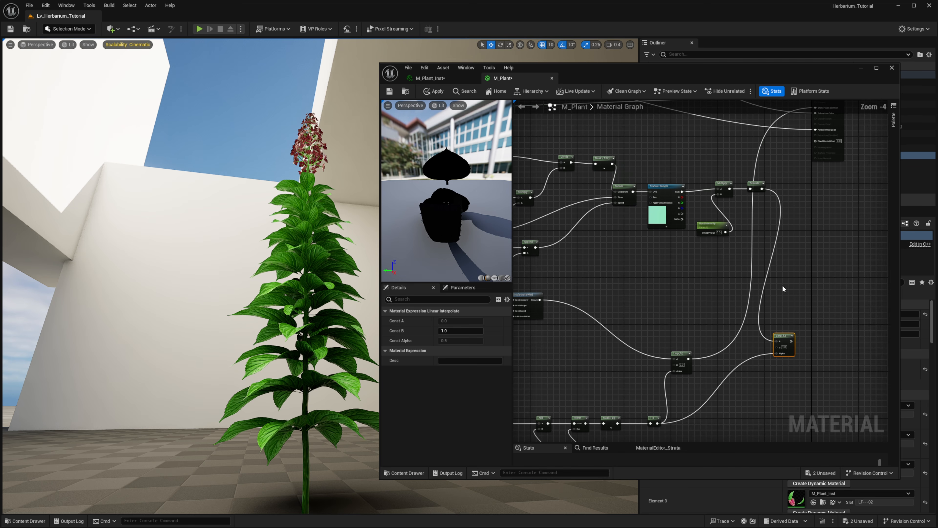
# Select all the gust noise nodes and move them together below the wind gradient network.
pyautogui.moveTo(772, 166); pyautogui.dragTo(811, 173, button='right')
pyautogui.moveTo(809, 158); pyautogui.dragTo(645, 247)
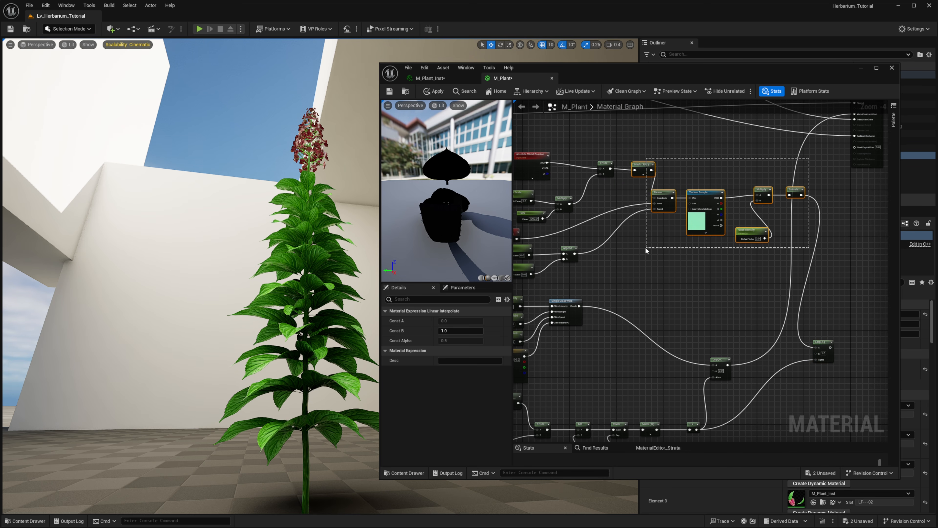
pyautogui.moveTo(644, 189); pyautogui.dragTo(705, 182, button='right')
pyautogui.keyDown('shift'); pyautogui.moveTo(695, 127); pyautogui.dragTo(570, 262); pyautogui.keyUp('shift')
pyautogui.scroll(-1, 687, 270)
pyautogui.moveTo(687, 270); pyautogui.dragTo(636, 223, button='right')
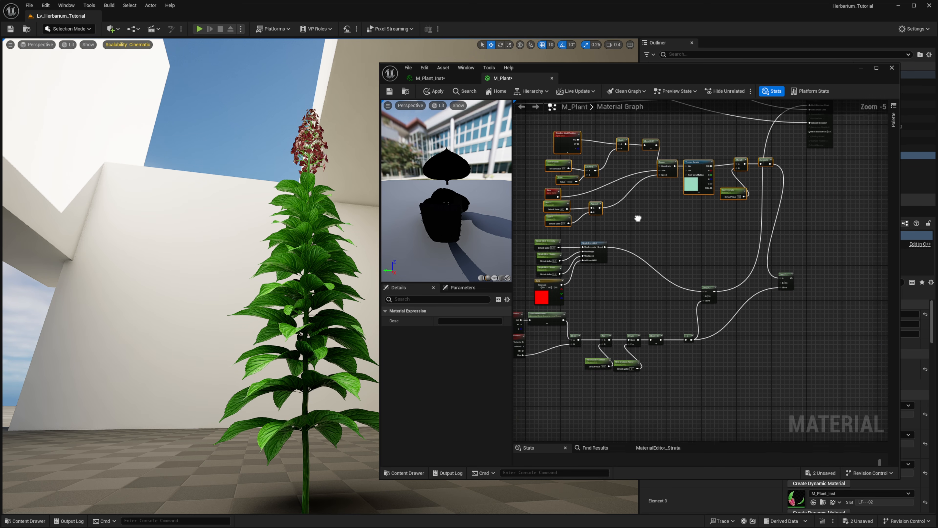
pyautogui.moveTo(690, 177); pyautogui.dragTo(668, 419)
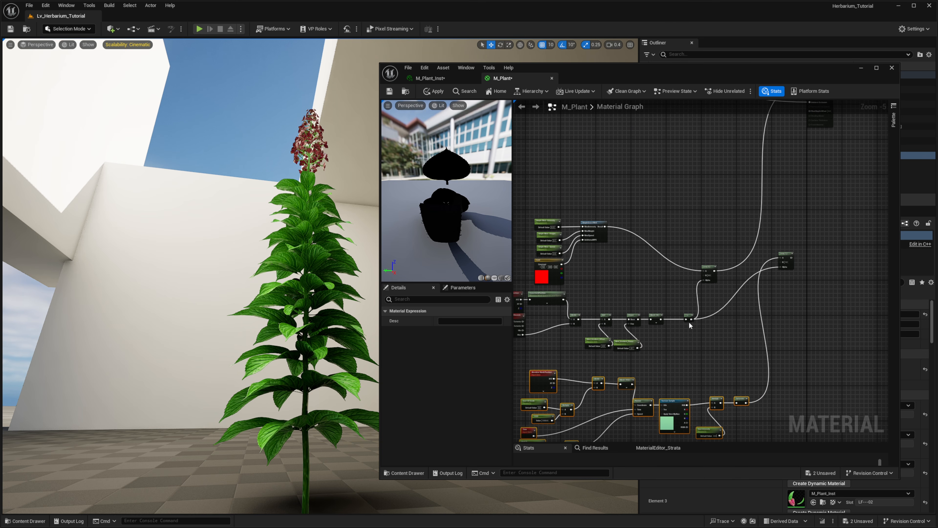
pyautogui.moveTo(703, 166); pyautogui.dragTo(641, 278)
pyautogui.moveTo(700, 266)
pyautogui.mouseDown(button='right')
pyautogui.moveTo(738, 217)
pyautogui.moveTo(710, 272)
pyautogui.mouseUp(button='right')
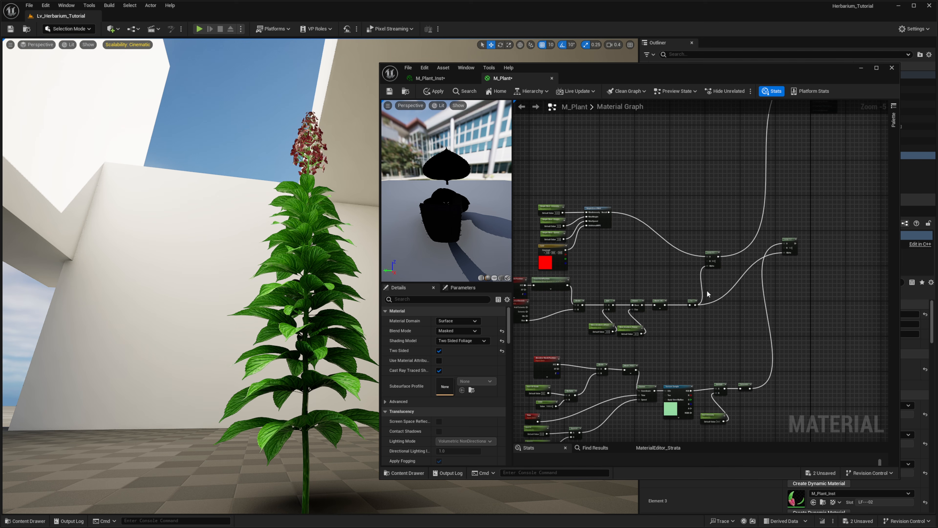
pyautogui.moveTo(707, 292); pyautogui.dragTo(517, 346)
pyautogui.moveTo(830, 257); pyautogui.dragTo(769, 258, button='right')
pyautogui.scroll(1, 769, 258)
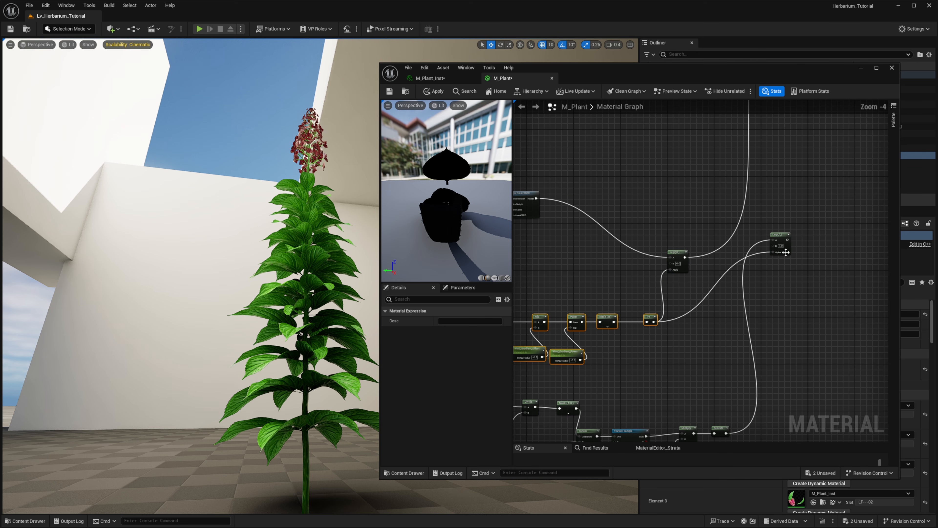
pyautogui.click(786, 253)
pyautogui.scroll(-1, 788, 244)
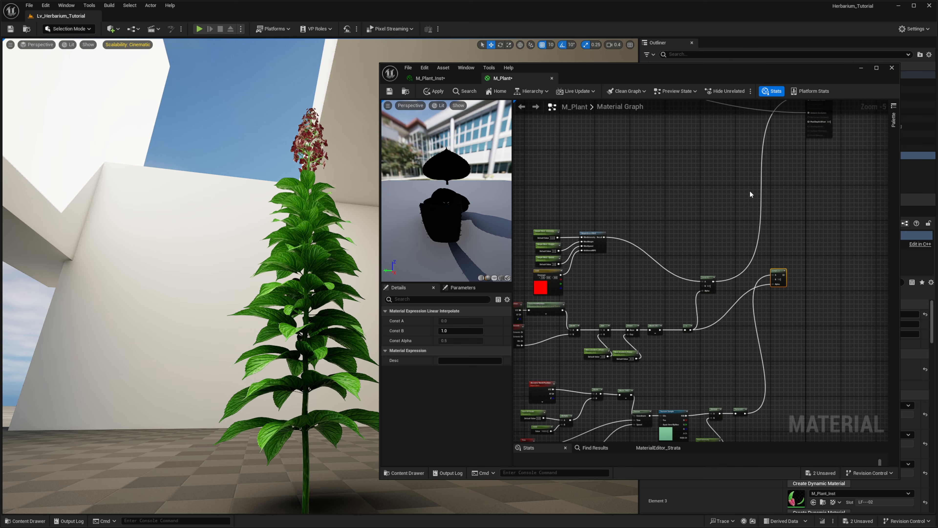
# Create an Add node and connect the simple wind Lerp to input A and the gust Lerp to input B.
pyautogui.scroll(2, 755, 196)
pyautogui.click(757, 210)
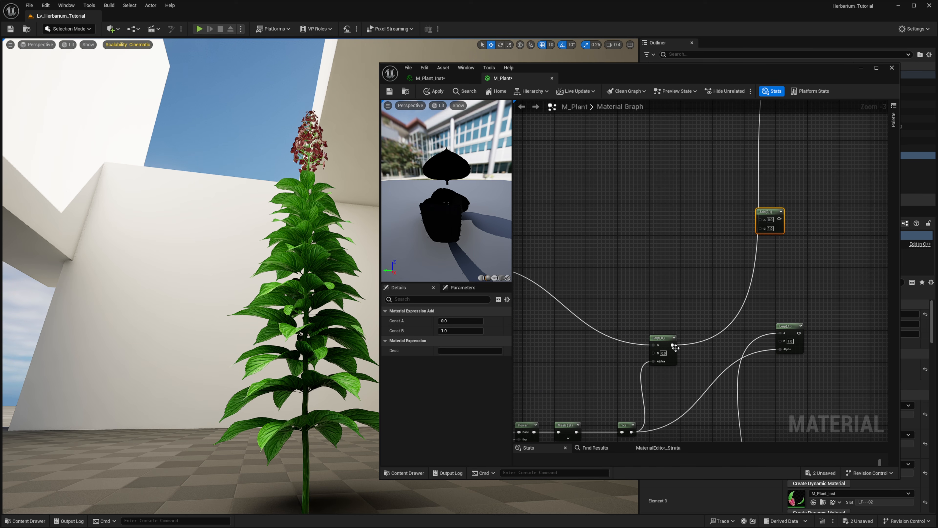
pyautogui.moveTo(676, 348); pyautogui.dragTo(768, 216)
pyautogui.moveTo(761, 221); pyautogui.dragTo(761, 219)
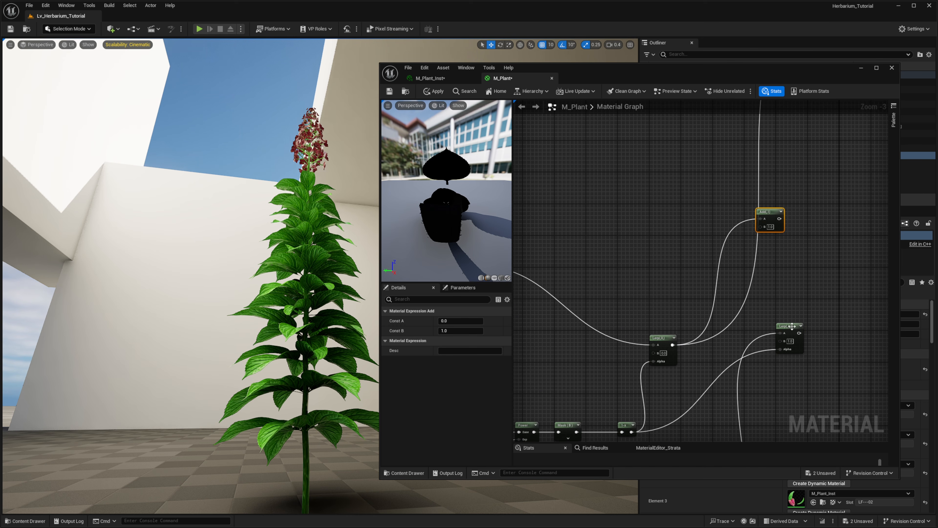
pyautogui.moveTo(795, 335); pyautogui.dragTo(772, 303)
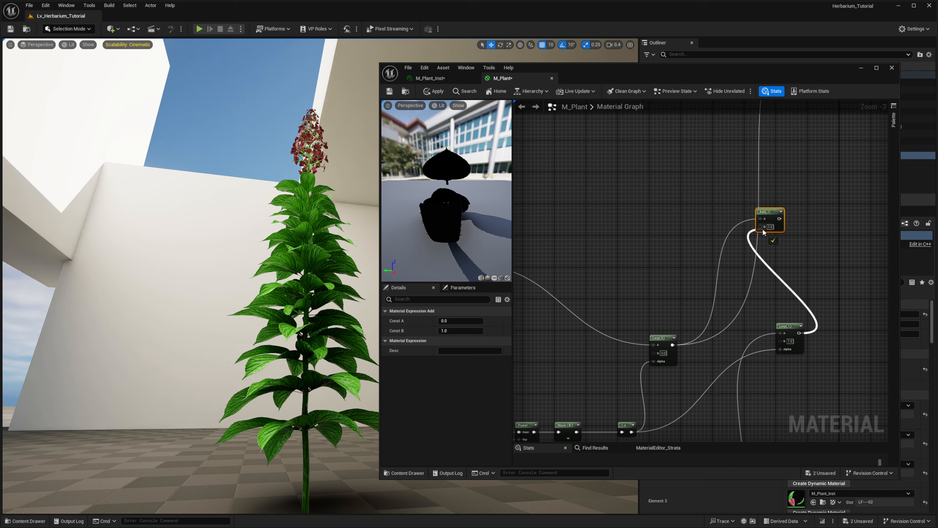
pyautogui.moveTo(764, 232); pyautogui.dragTo(764, 231)
# Connect the Add output to the material's World Position Offset and apply the changes to M_Plant.
pyautogui.moveTo(764, 232); pyautogui.dragTo(774, 275, button='right')
pyautogui.moveTo(764, 306); pyautogui.dragTo(836, 126)
pyautogui.click(434, 91)
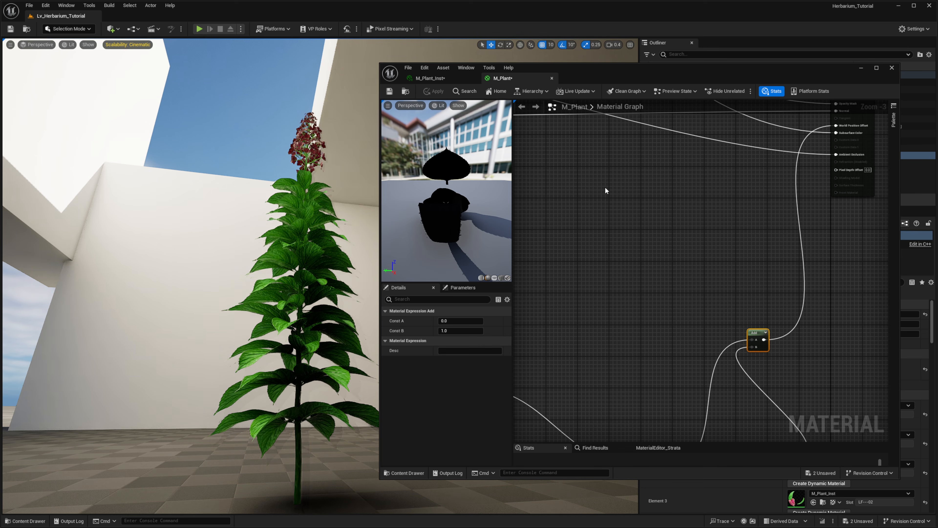
# In M_Plant_Inst, enable the four Gust parameters, setting Gust Intensity to 1 and both Gust U and Gust V to -0.2.
pyautogui.moveTo(605, 186); pyautogui.dragTo(661, 100, button='right')
pyautogui.moveTo(695, 255); pyautogui.dragTo(754, 210, button='right')
pyautogui.scroll(-1, 678, 252)
pyautogui.scroll(-1, 641, 243)
pyautogui.moveTo(286, 210); pyautogui.dragTo(275, 288, button='right')
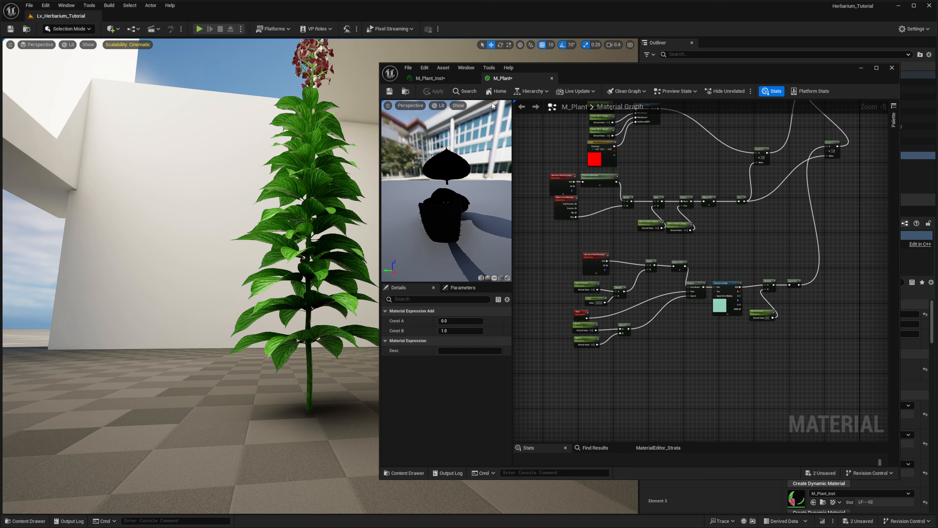
pyautogui.click(439, 81)
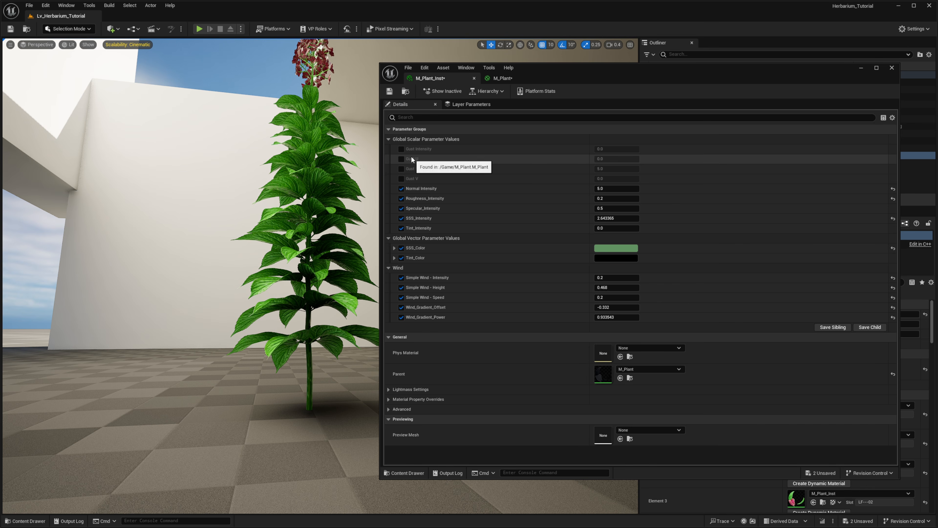
pyautogui.click(401, 150)
pyautogui.click(402, 159)
pyautogui.click(401, 169)
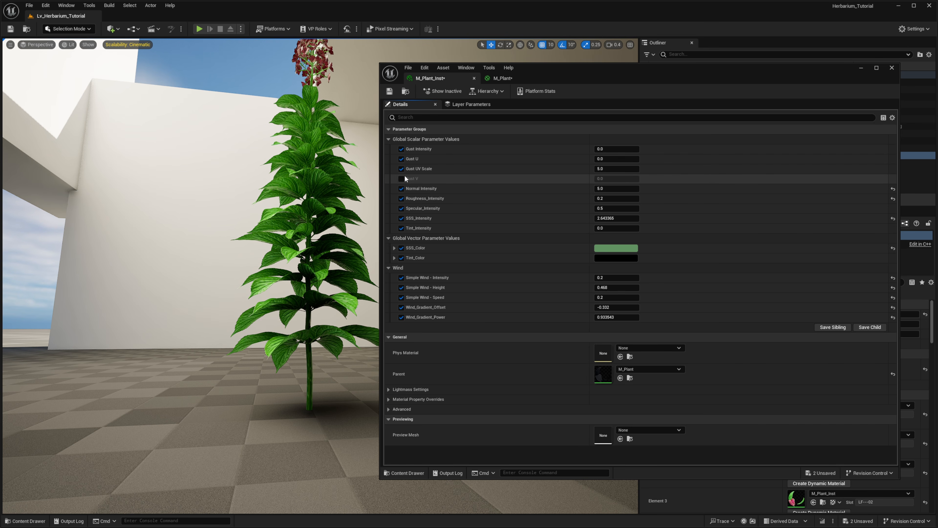
pyautogui.click(402, 179)
pyautogui.click(608, 149)
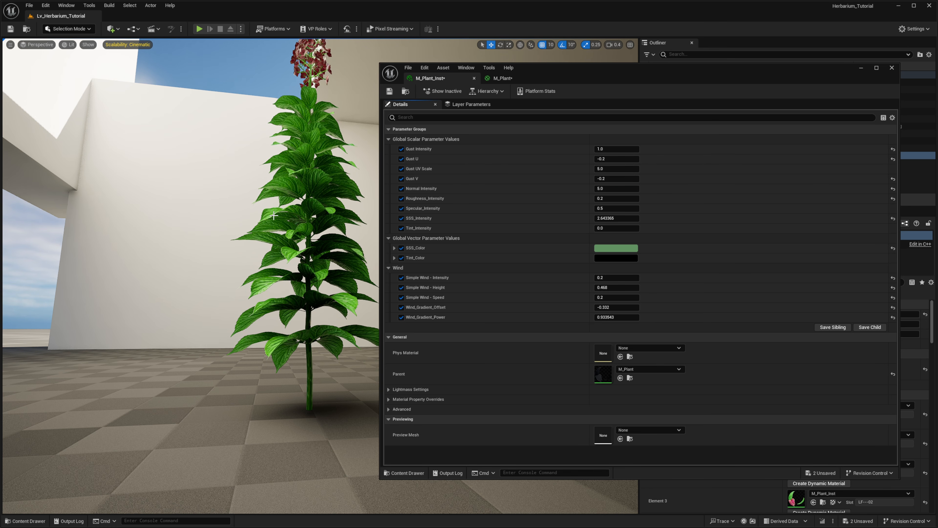
# View the plant and surrounding floor from above at a distance, and move the material instance window clear of the level viewport.
pyautogui.press('e')
pyautogui.moveTo(292, 229)
pyautogui.mouseDown(button='right')
pyautogui.moveTo(293, 218)
pyautogui.moveTo(292, 229)
pyautogui.mouseUp(button='right')
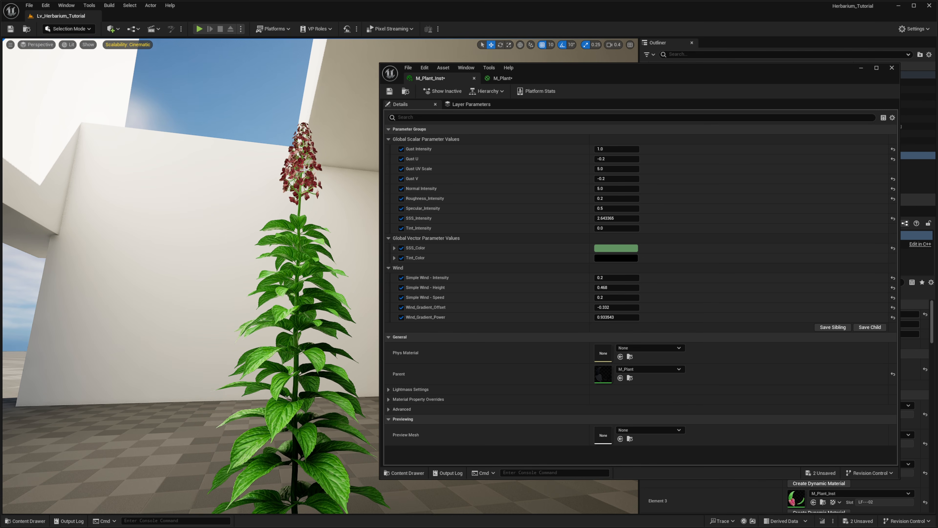
pyautogui.moveTo(304, 170); pyautogui.dragTo(364, 223, button='right')
pyautogui.press('s')
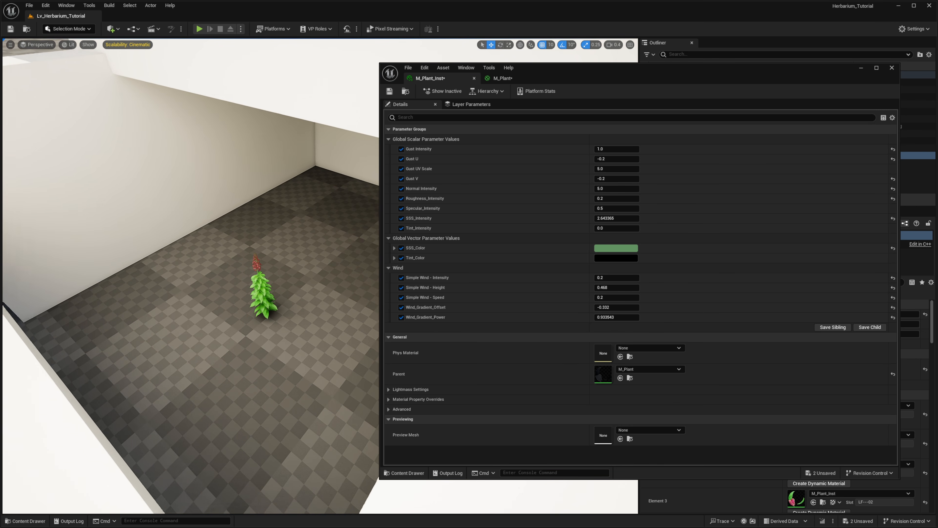
pyautogui.moveTo(296, 260); pyautogui.dragTo(287, 262, button='right')
pyautogui.moveTo(562, 73); pyautogui.dragTo(937, 77)
pyautogui.moveTo(461, 192); pyautogui.dragTo(443, 207, button='right')
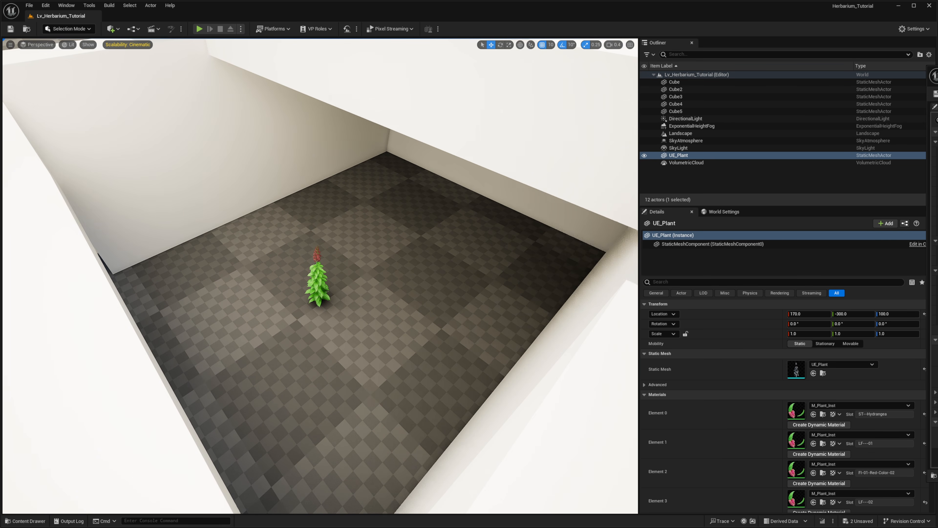
# Switch the level editor to Foliage mode and add the UE_Plant static mesh from the Content folder as a foliage type.
pyautogui.hotkey('shift', '4')
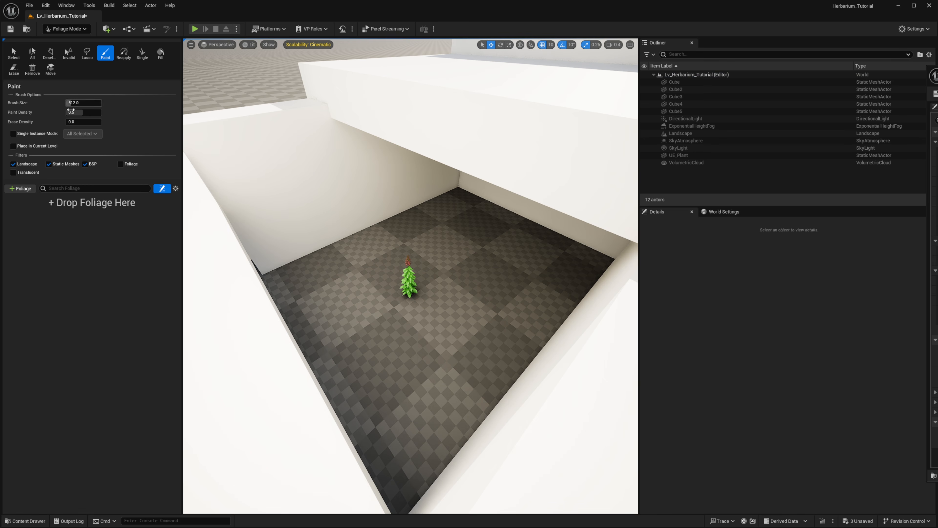
pyautogui.moveTo(432, 333); pyautogui.dragTo(414, 315, button='right')
pyautogui.hotkey('ctrl', 'space')
pyautogui.click(771, 407)
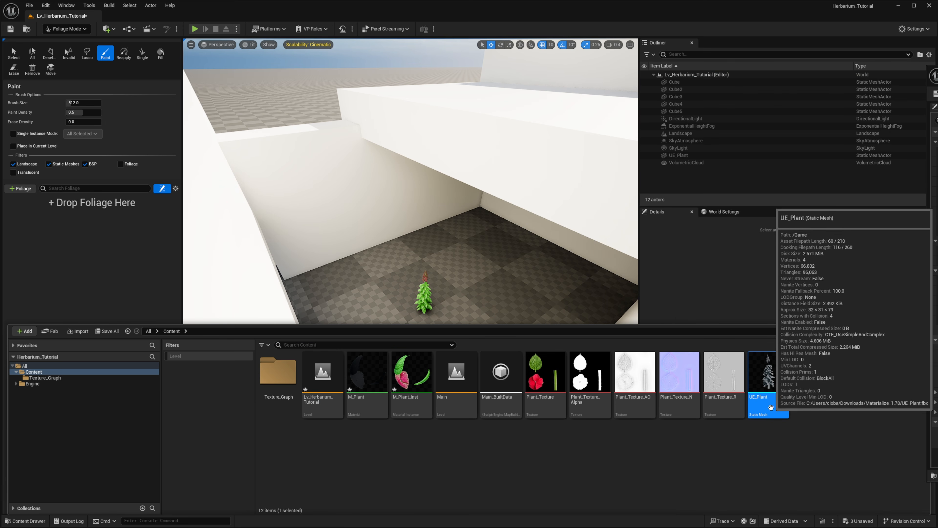
pyautogui.moveTo(772, 408); pyautogui.dragTo(119, 241)
pyautogui.moveTo(478, 350); pyautogui.dragTo(130, 236)
pyautogui.moveTo(333, 277); pyautogui.dragTo(360, 285, button='right')
# In the UE_Plant static mesh editor, assign M_Plant_Inst to all four material slots, and move the editor window clear of the level viewport.
pyautogui.hotkey('ctrl', 'space')
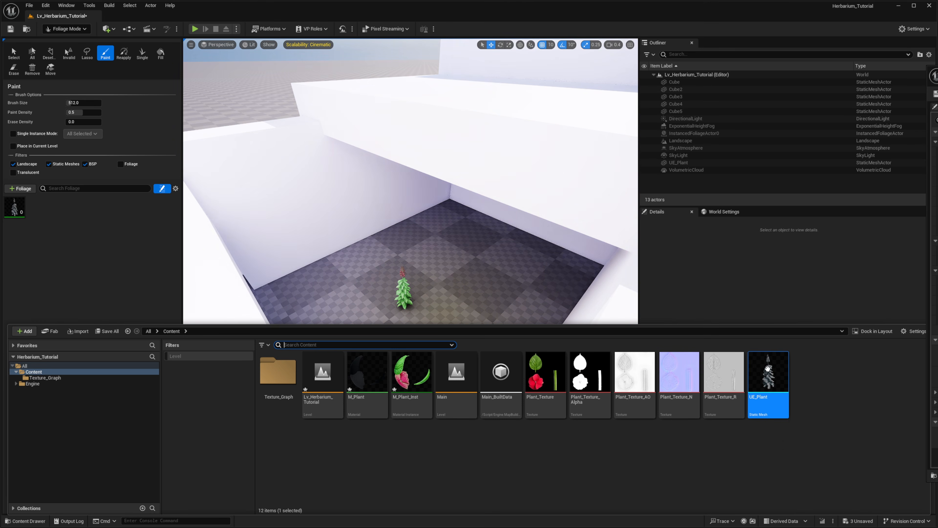
pyautogui.hotkey('ctrl', 'space')
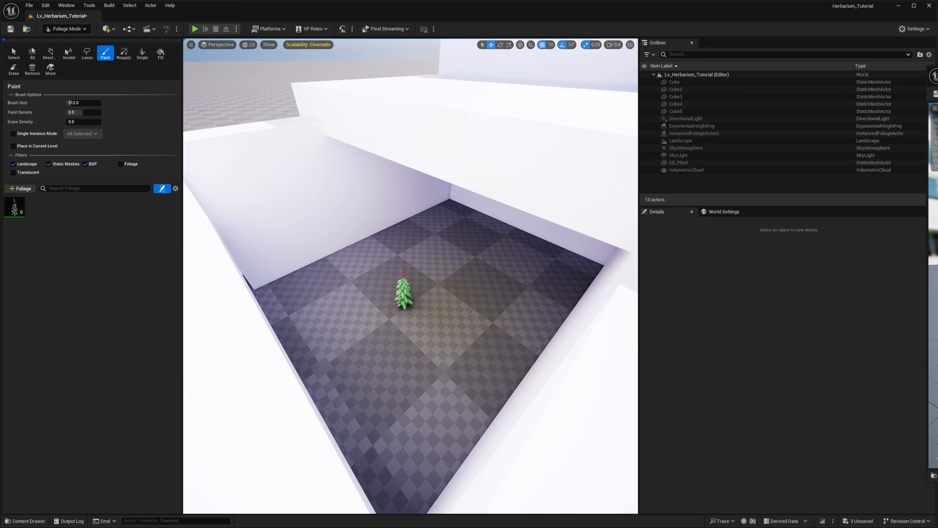
pyautogui.moveTo(937, 84); pyautogui.dragTo(713, 59)
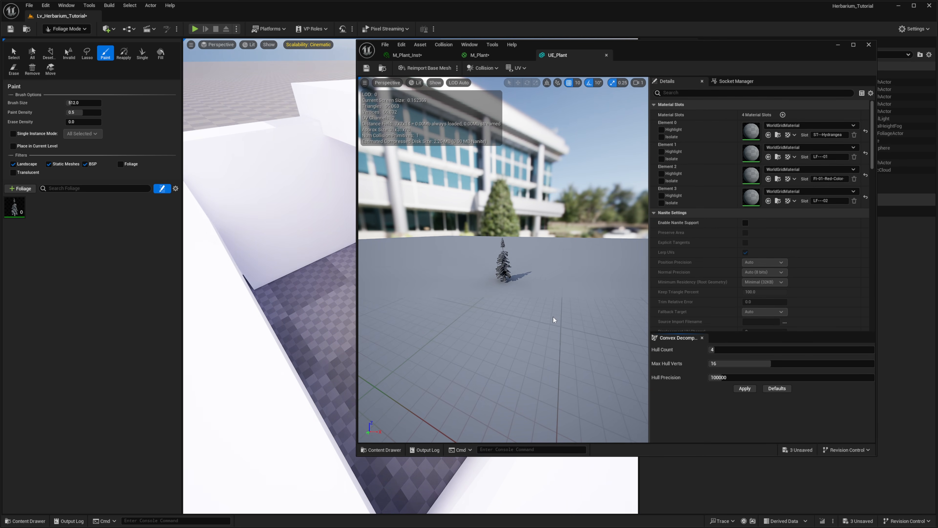
pyautogui.hotkey('ctrl', 'space')
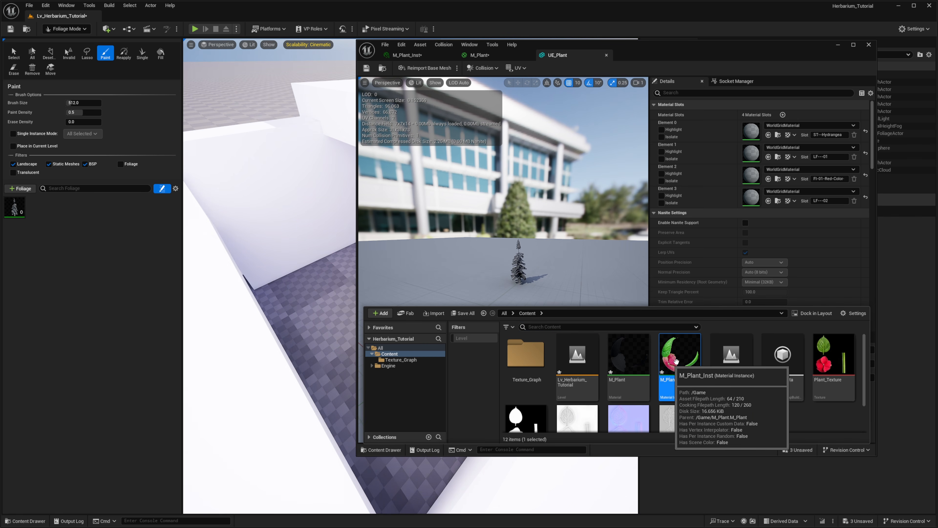
pyautogui.click(692, 376)
pyautogui.click(769, 135)
pyautogui.click(769, 156)
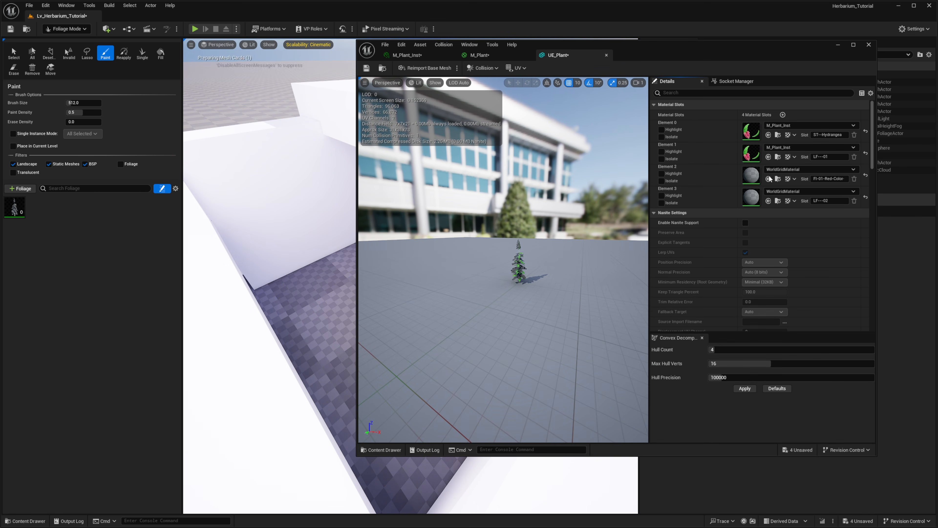
pyautogui.click(769, 179)
pyautogui.click(770, 202)
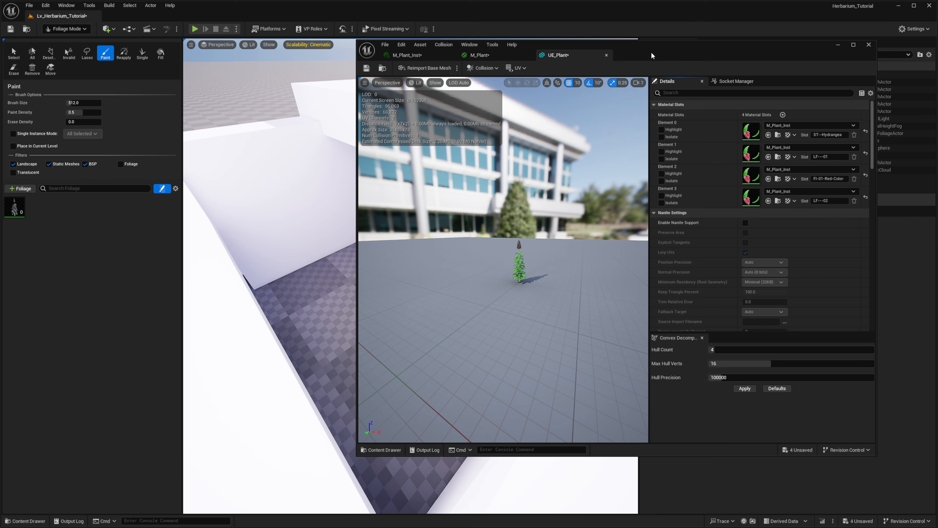
pyautogui.moveTo(651, 52); pyautogui.dragTo(937, 81)
# Reduce the foliage paint brush size to about 142 and select the UE_Plant foliage type for painting.
pyautogui.moveTo(554, 237); pyautogui.dragTo(541, 223, button='right')
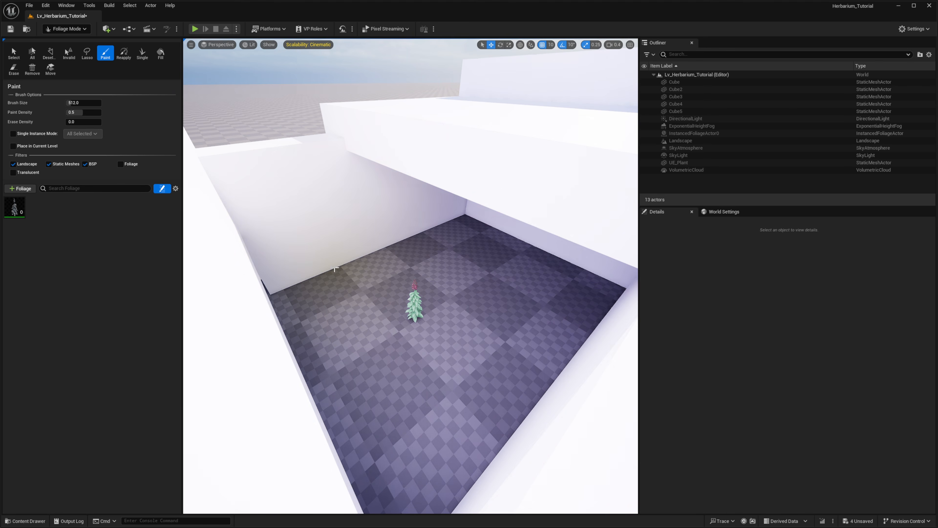
pyautogui.press('[')
pyautogui.press('[')
pyautogui.press('[')
pyautogui.press('[')
pyautogui.press('[')
pyautogui.press('[')
pyautogui.press('[')
pyautogui.press('[')
pyautogui.press('[')
pyautogui.press('[')
pyautogui.press('[')
pyautogui.press('[')
pyautogui.press('[')
pyautogui.press('[')
pyautogui.press('[')
pyautogui.press('[')
pyautogui.press('[')
pyautogui.press('[')
pyautogui.press('[')
pyautogui.press('[')
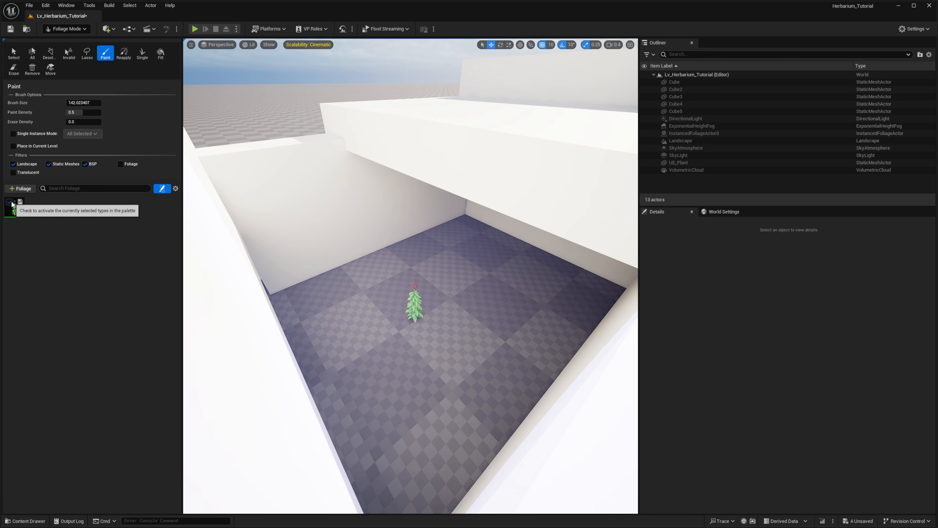
pyautogui.click(16, 215)
# Paint a few UE_Plant instances on the room floor, working from a closer view.
pyautogui.click(415, 298)
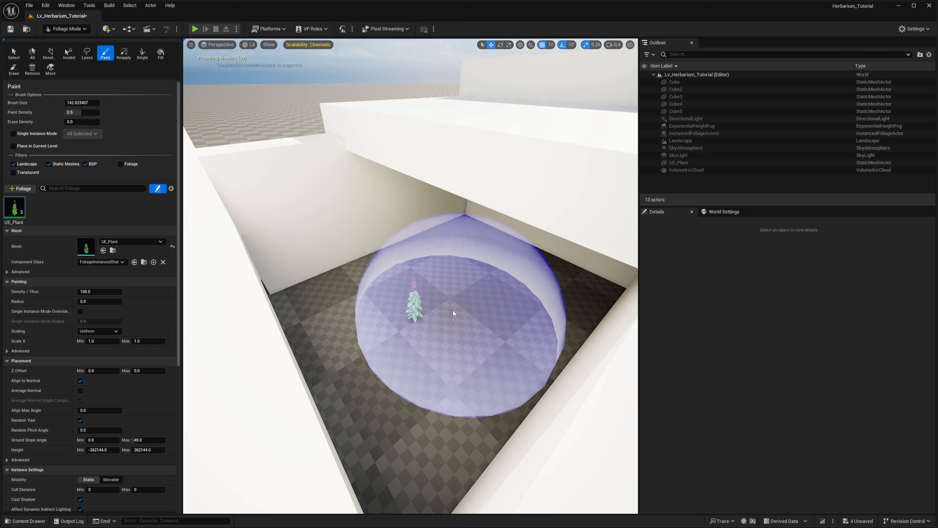
pyautogui.press('w')
pyautogui.moveTo(455, 293); pyautogui.dragTo(458, 307, button='right')
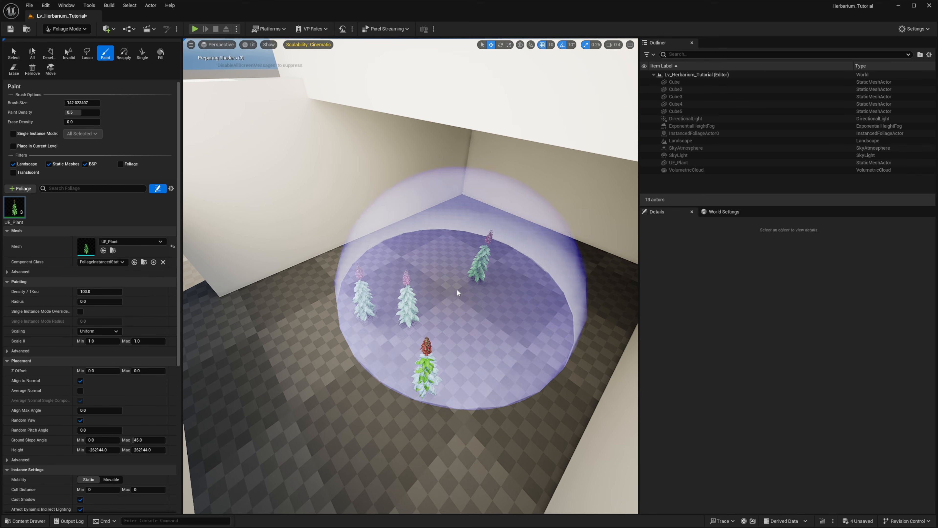
pyautogui.click(449, 263)
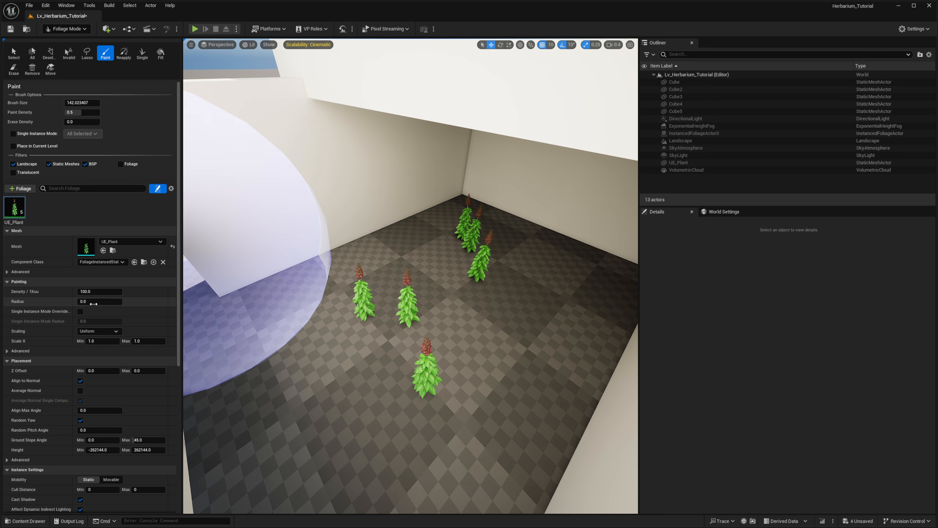
# Set the UE_Plant foliage density to 500 and paint plants across the room floor.
pyautogui.click(90, 292)
pyautogui.write('500')
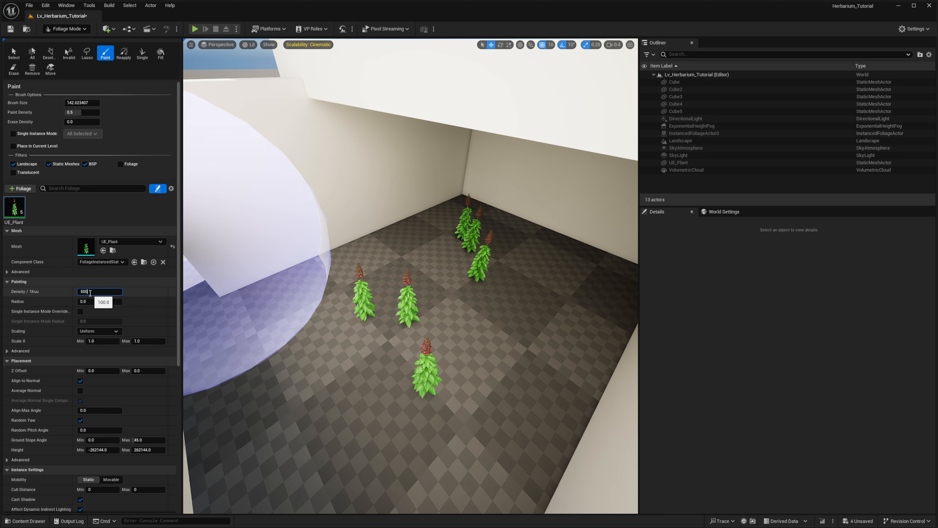
pyautogui.press('Return')
pyautogui.moveTo(400, 303)
pyautogui.mouseDown()
pyautogui.moveTo(409, 354)
pyautogui.moveTo(377, 314)
pyautogui.moveTo(512, 277)
pyautogui.mouseUp()
pyautogui.moveTo(512, 266); pyautogui.dragTo(546, 218, button='right')
pyautogui.moveTo(513, 244)
pyautogui.mouseDown()
pyautogui.moveTo(471, 239)
pyautogui.moveTo(406, 255)
pyautogui.mouseUp()
pyautogui.moveTo(373, 348); pyautogui.dragTo(369, 330, button='right')
pyautogui.moveTo(368, 330)
pyautogui.mouseDown()
pyautogui.moveTo(418, 327)
pyautogui.moveTo(386, 274)
pyautogui.mouseUp()
pyautogui.moveTo(386, 274)
pyautogui.mouseDown(button='right')
pyautogui.moveTo(364, 279)
pyautogui.moveTo(358, 294)
pyautogui.mouseUp(button='right')
pyautogui.moveTo(358, 295); pyautogui.dragTo(434, 215)
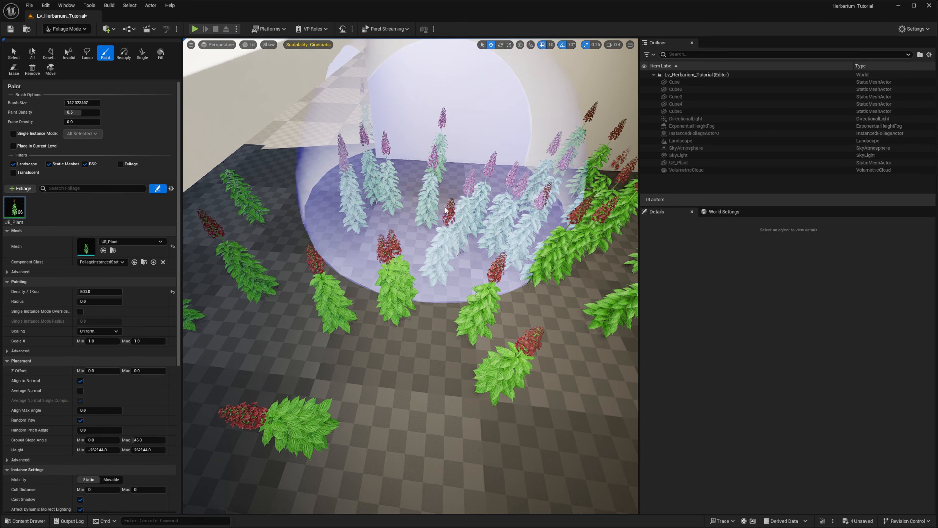
# Raise the UE_Plant foliage density to 1000, fill in the floor with more plants, and return to Selection mode.
pyautogui.click(89, 292)
pyautogui.write('1000')
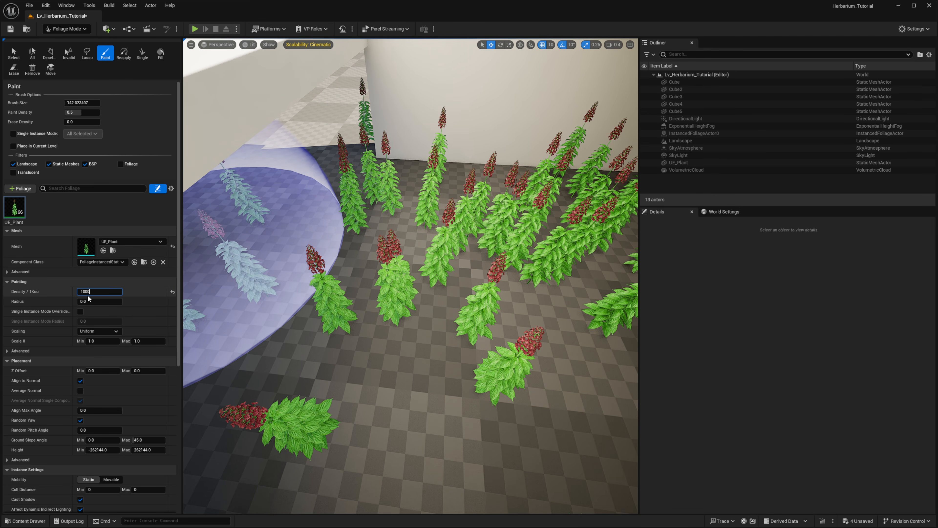
pyautogui.press('Return')
pyautogui.moveTo(410, 341); pyautogui.dragTo(451, 208)
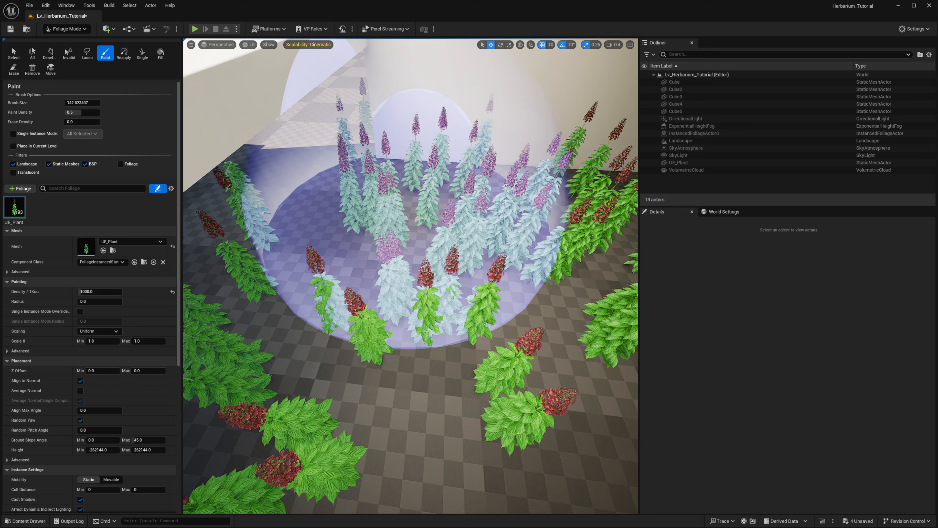
pyautogui.moveTo(451, 208); pyautogui.dragTo(460, 214, button='right')
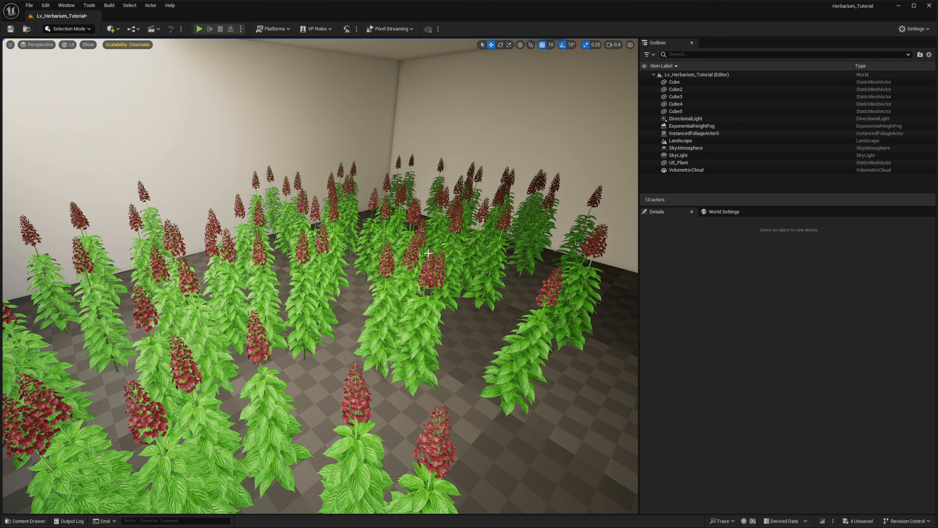
pyautogui.moveTo(428, 254); pyautogui.dragTo(426, 257, button='right')
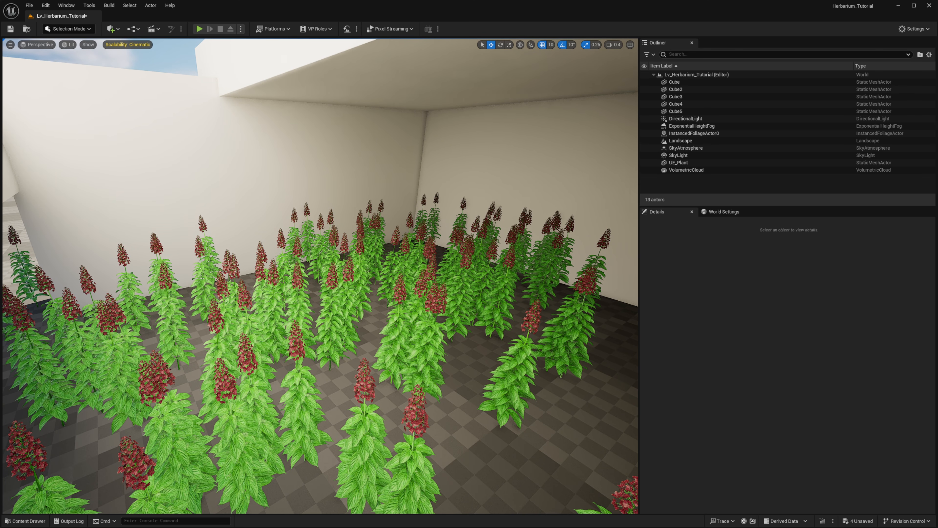
# Try Gust Intensity 100 with different Gust UV Scale, Gust U and Gust V values in M_Plant_Inst.
pyautogui.hotkey('alt', 'Tab')
pyautogui.click(662, 106)
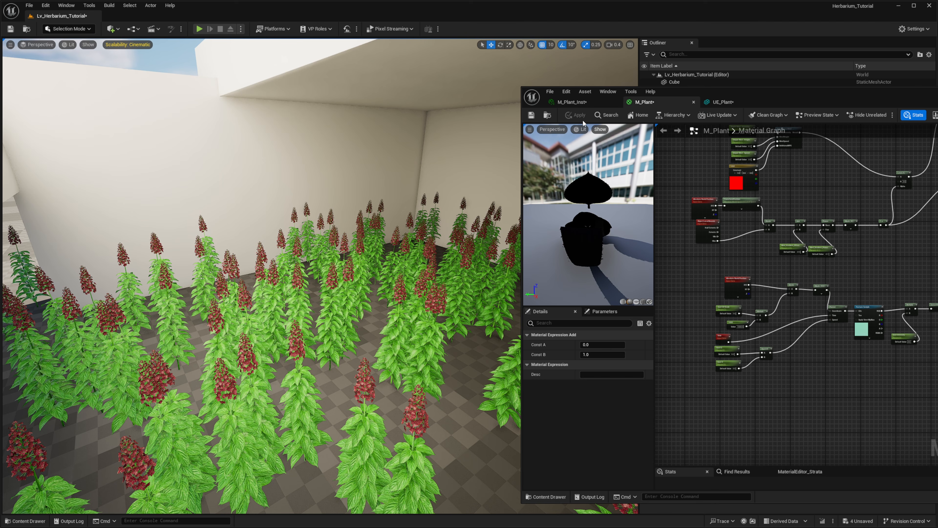
pyautogui.click(580, 102)
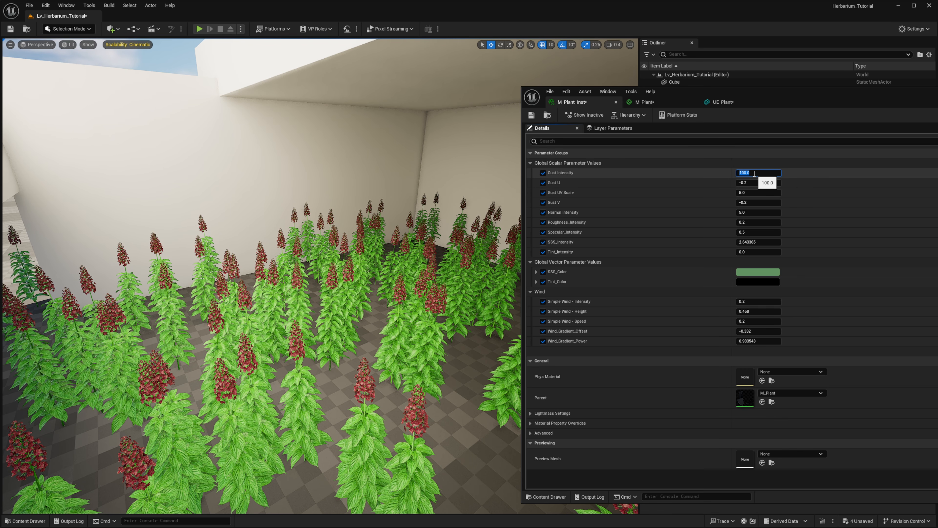
pyautogui.click(891, 214)
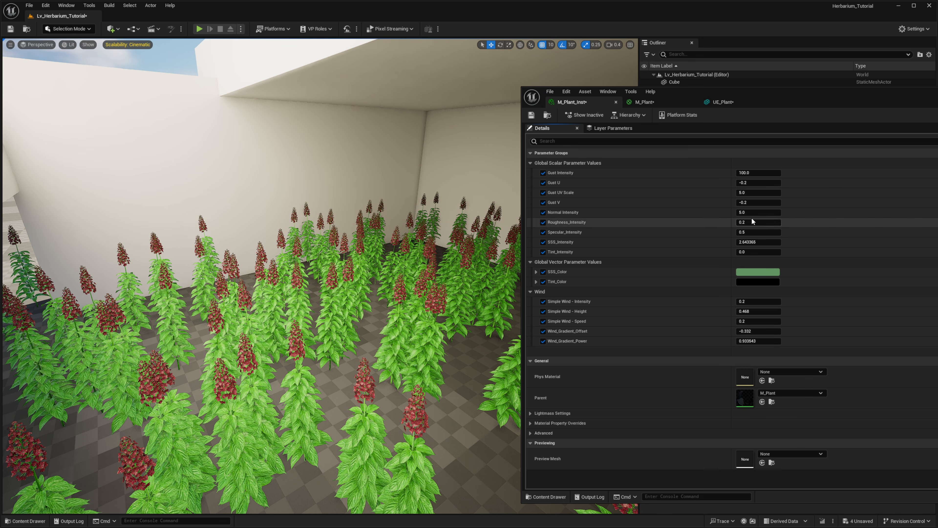
pyautogui.moveTo(746, 193)
pyautogui.mouseDown()
pyautogui.moveTo(767, 193)
pyautogui.moveTo(743, 193)
pyautogui.moveTo(755, 193)
pyautogui.mouseUp()
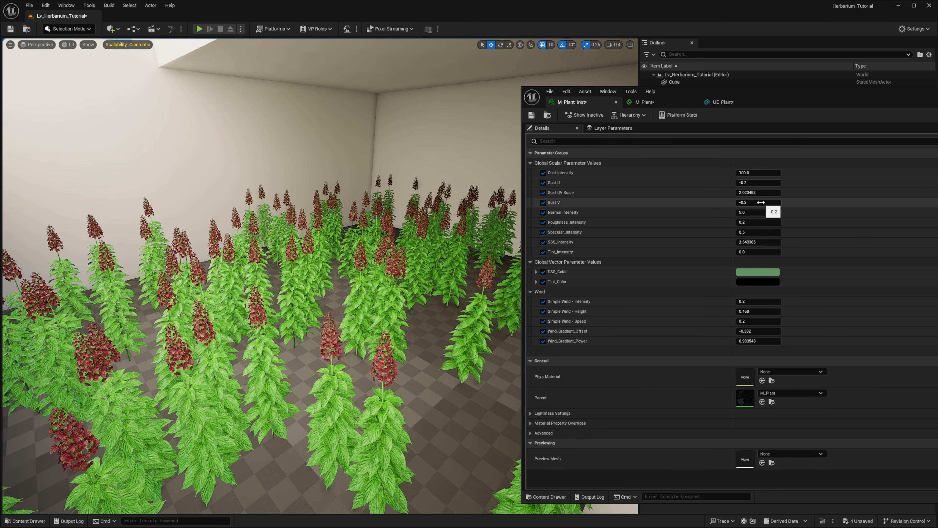
pyautogui.moveTo(761, 202)
pyautogui.mouseDown()
pyautogui.moveTo(784, 202)
pyautogui.moveTo(760, 196)
pyautogui.moveTo(790, 183)
pyautogui.moveTo(768, 192)
pyautogui.moveTo(780, 202)
pyautogui.moveTo(766, 204)
pyautogui.moveTo(759, 183)
pyautogui.mouseUp()
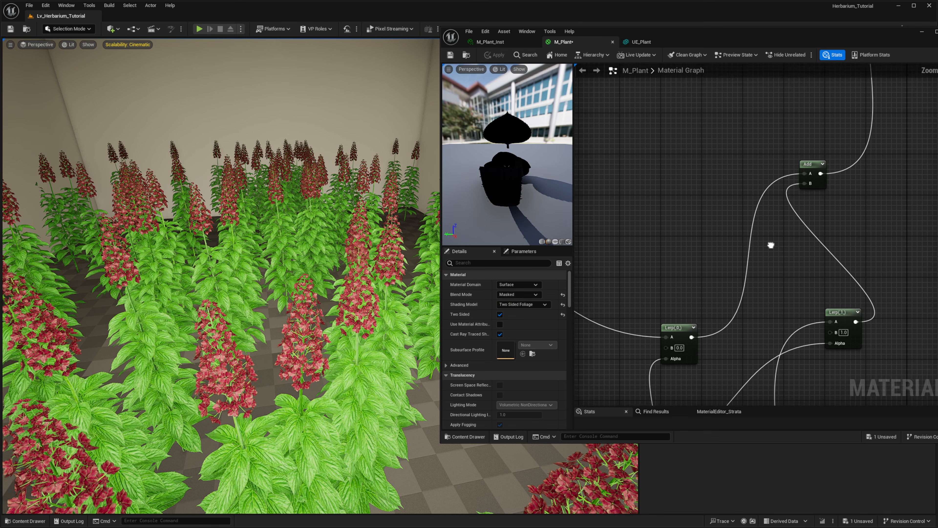
# In M_Plant, remove the Saturate node after the gust Multiply, connect the Multiply directly to the gust Lerp's A input, and apply the changes.
pyautogui.scroll(-4, 776, 207)
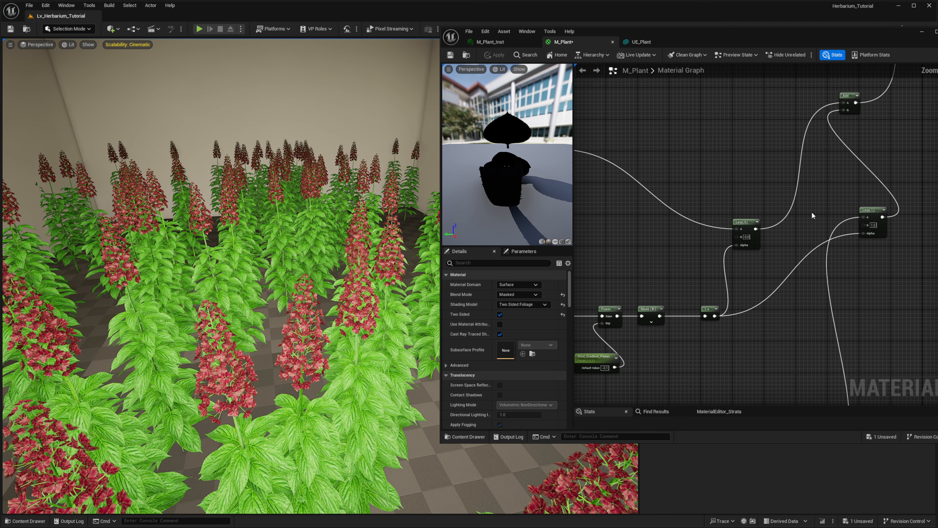
pyautogui.scroll(3, 789, 218)
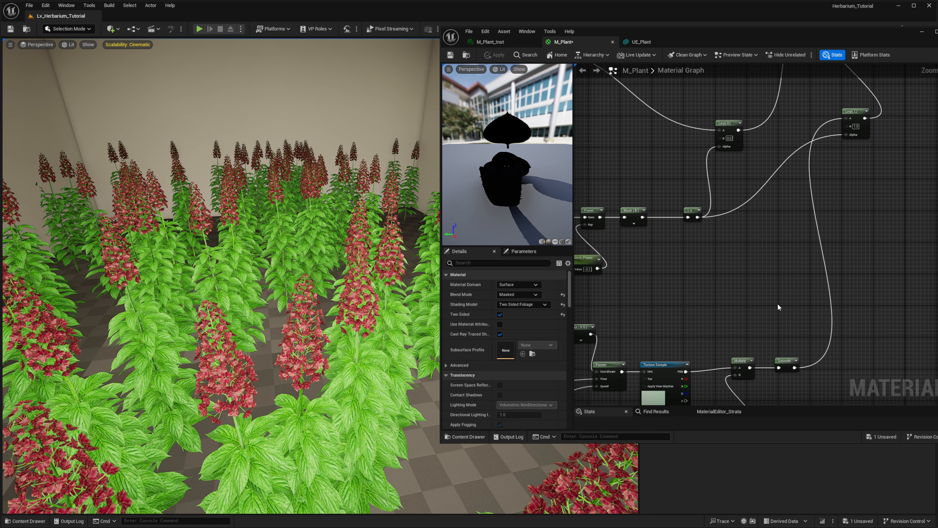
pyautogui.moveTo(750, 368); pyautogui.dragTo(847, 117)
pyautogui.moveTo(824, 267); pyautogui.dragTo(795, 367)
pyautogui.press('Delete')
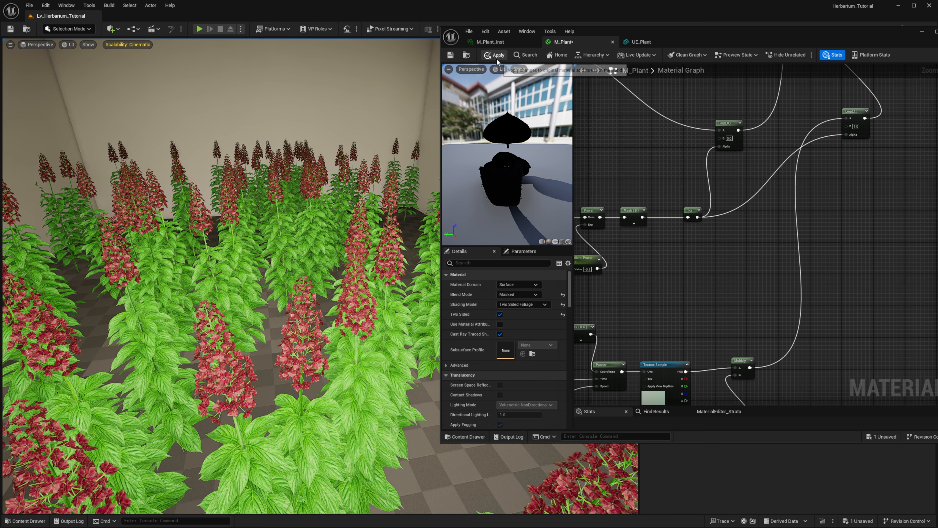
pyautogui.click(497, 59)
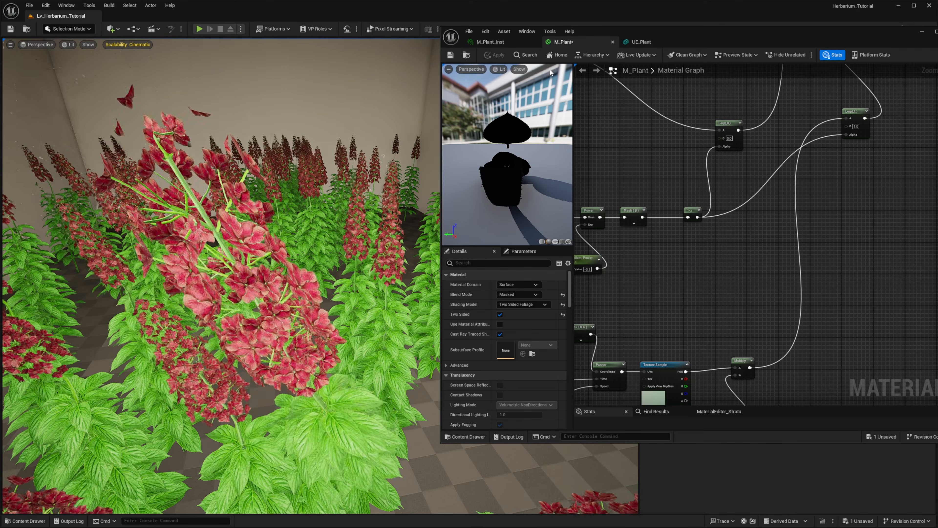
# In M_Plant_Inst, restore Gust Intensity to 1, Gust UV Scale to 5, and both Gust U and Gust V to -0.2.
pyautogui.click(630, 46)
pyautogui.click(491, 42)
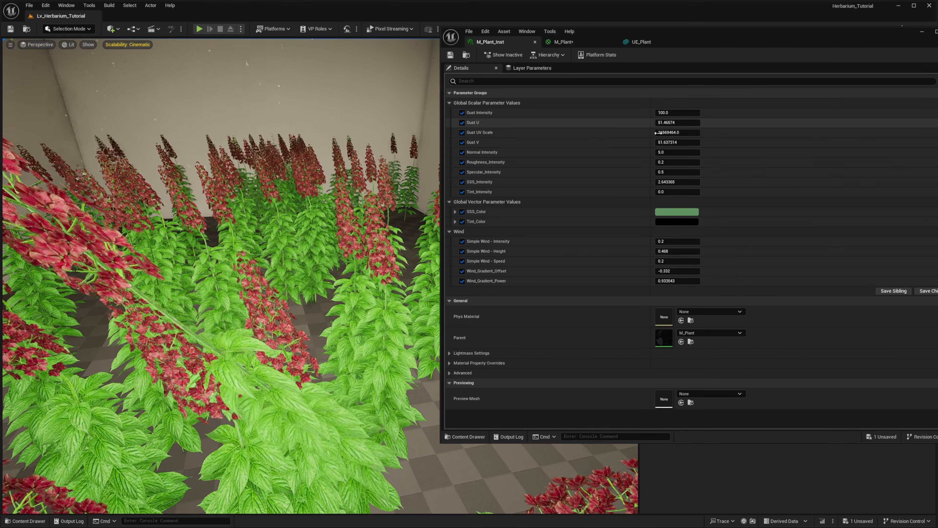
pyautogui.click(676, 113)
pyautogui.write('0')
pyautogui.press('Return')
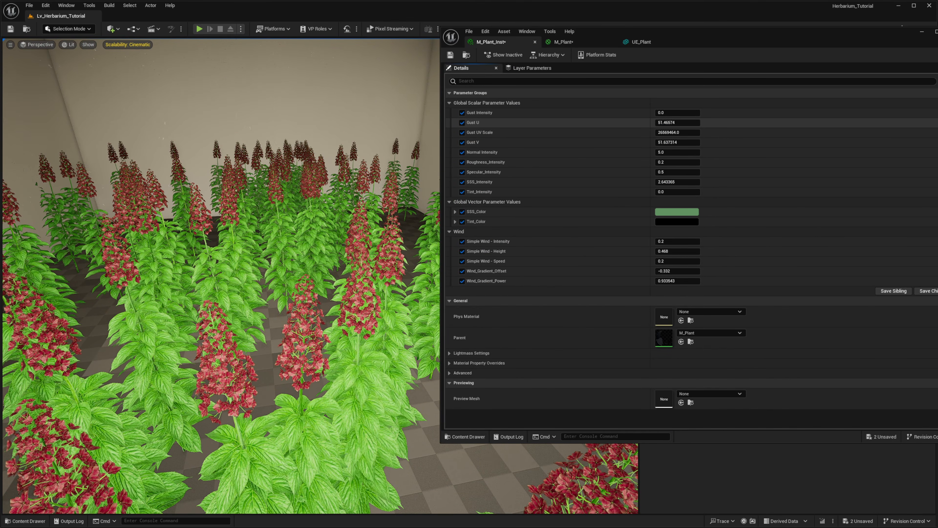
pyautogui.click(937, 123)
pyautogui.click(937, 132)
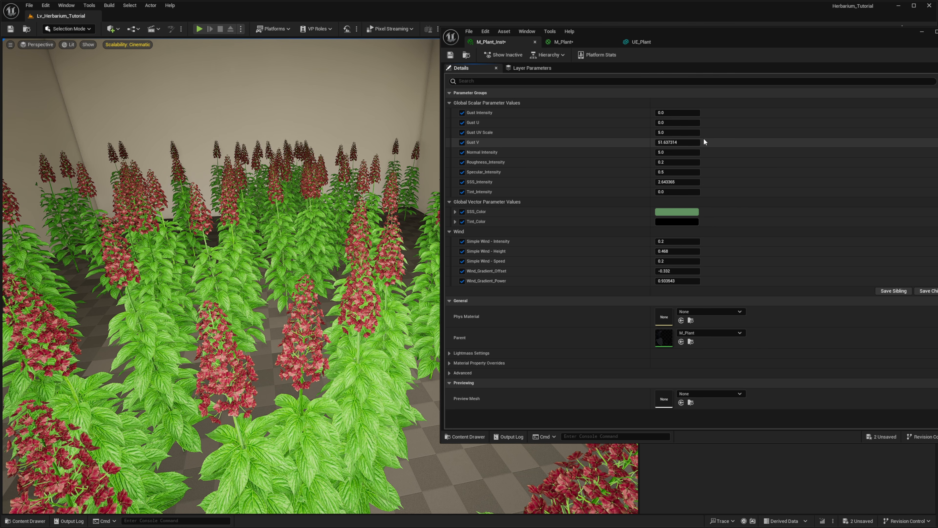
pyautogui.click(682, 142)
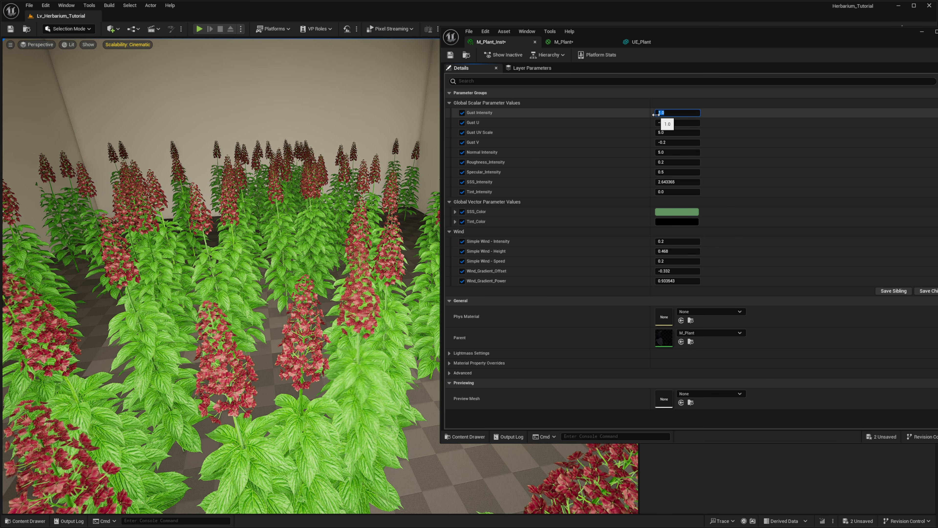
# View the painted plants from farther back, and adjust Gust Intensity to about 6.4 and Gust UV Scale to about 0.017.
pyautogui.moveTo(314, 237); pyautogui.dragTo(192, 236, button='right')
pyautogui.press('s')
pyautogui.press('s')
pyautogui.press('w')
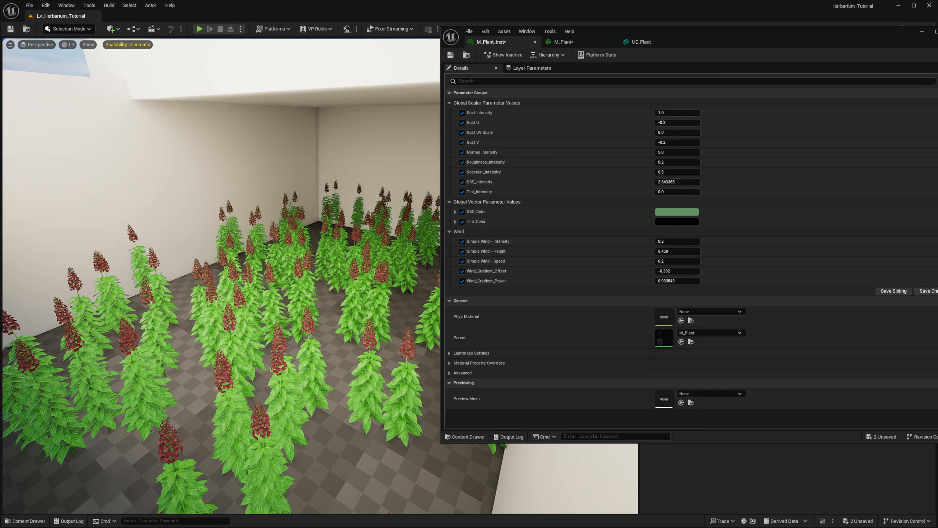
pyautogui.moveTo(665, 113); pyautogui.dragTo(662, 140)
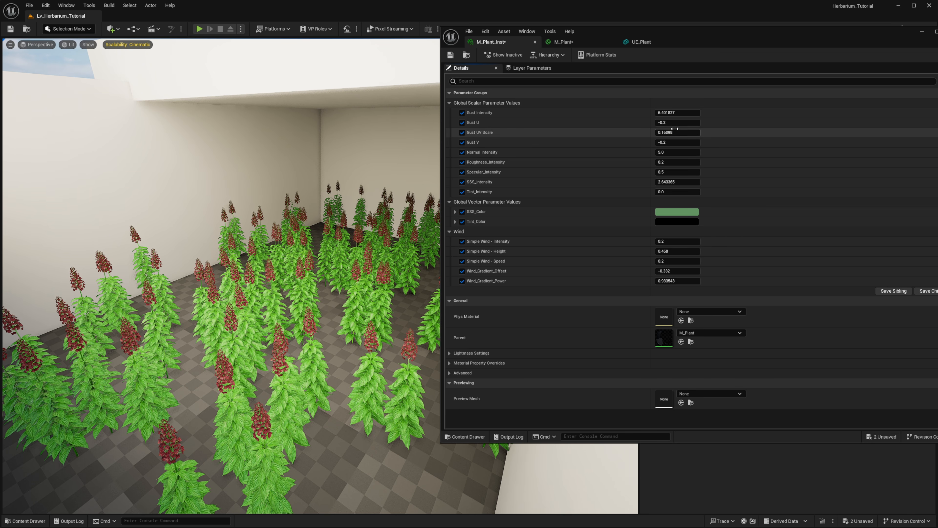
pyautogui.moveTo(671, 132); pyautogui.dragTo(663, 132)
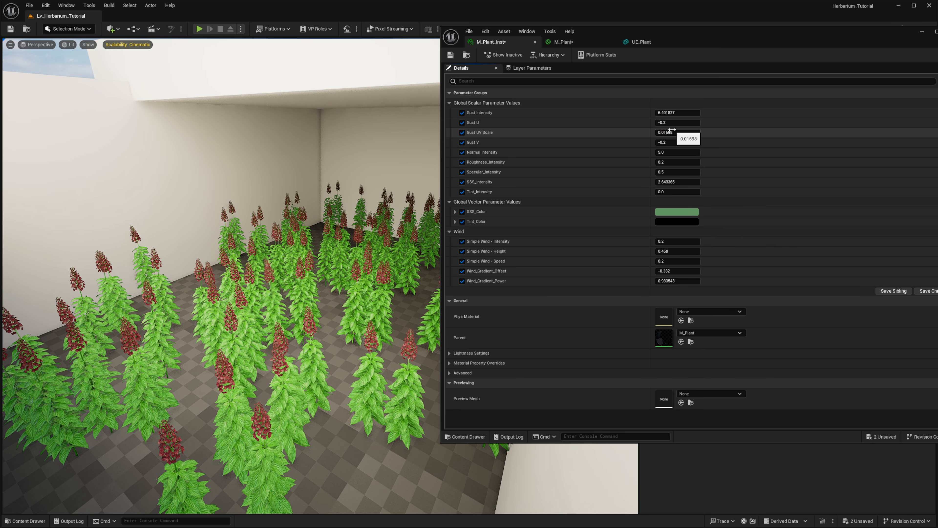
# Try Gust UV Scale values of 10 and 5 in M_Plant_Inst, with Gust Intensity raised to about 77.5 and reduced again.
pyautogui.moveTo(300, 265); pyautogui.dragTo(299, 296, button='right')
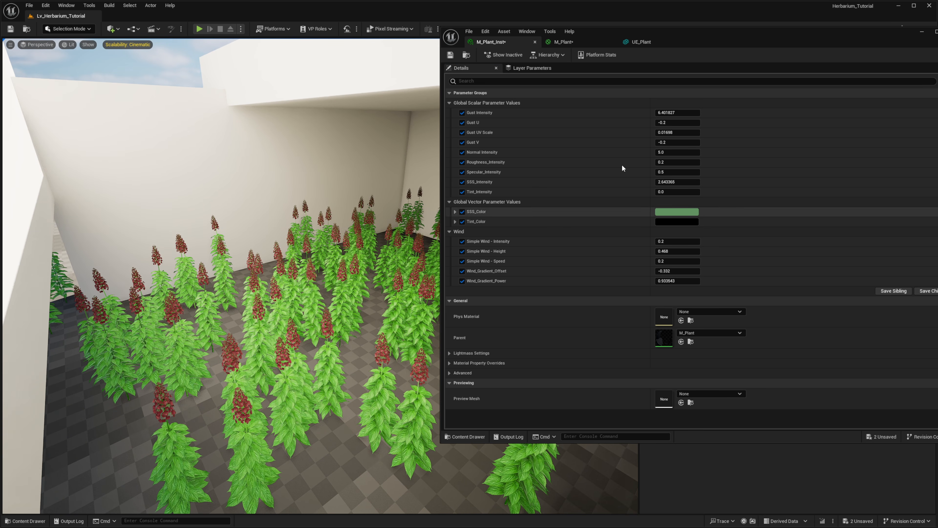
pyautogui.moveTo(672, 142); pyautogui.dragTo(670, 135)
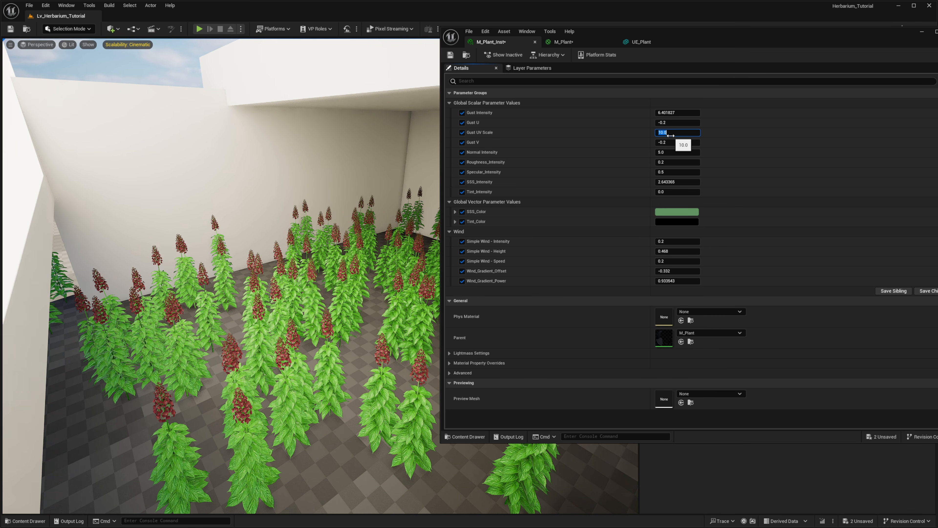
pyautogui.moveTo(671, 135); pyautogui.dragTo(671, 135)
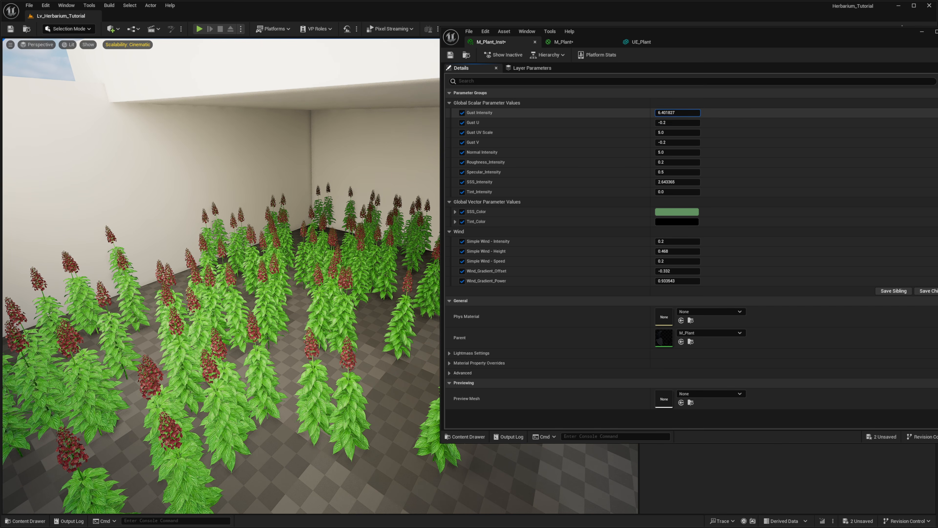
pyautogui.moveTo(680, 114); pyautogui.dragTo(681, 113)
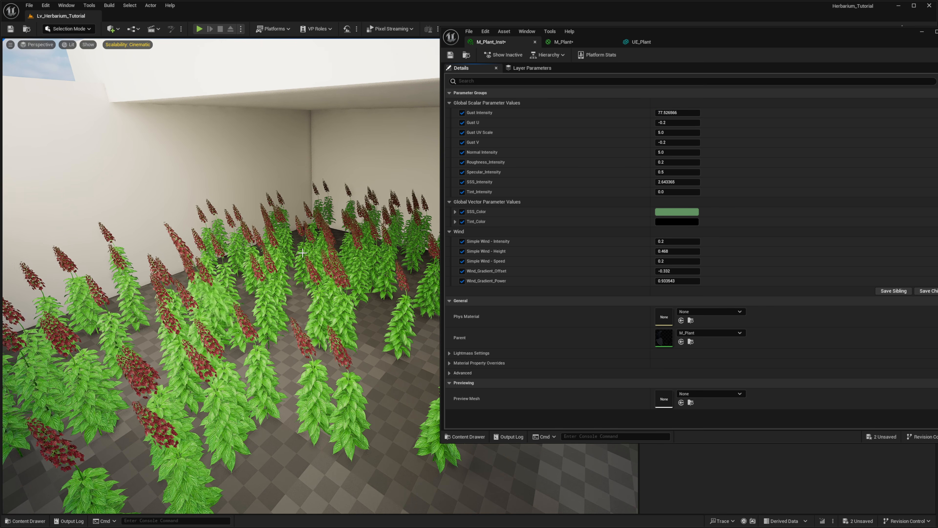
pyautogui.moveTo(679, 113); pyautogui.dragTo(671, 116)
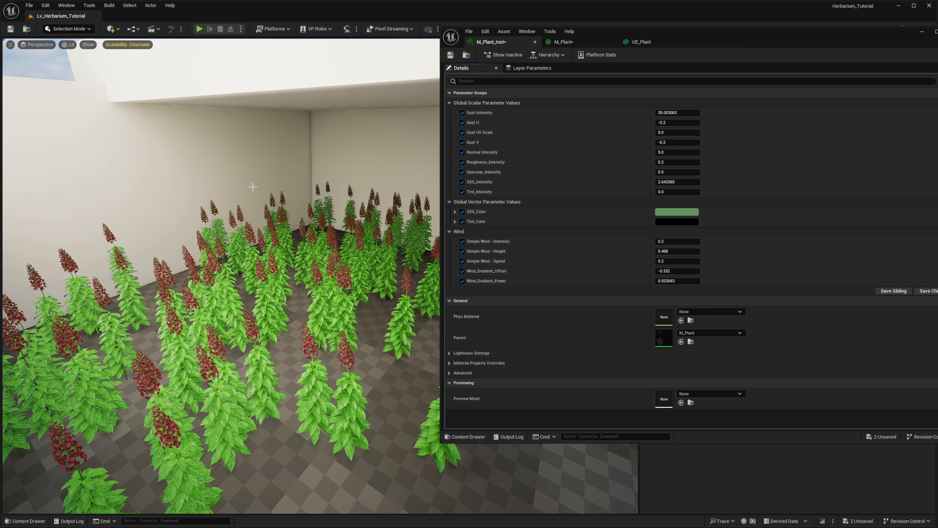
# Try a much higher Gust UV Scale and reduce it to about 2.4, viewing the painted plants at closer range.
pyautogui.moveTo(253, 186); pyautogui.dragTo(212, 187, button='right')
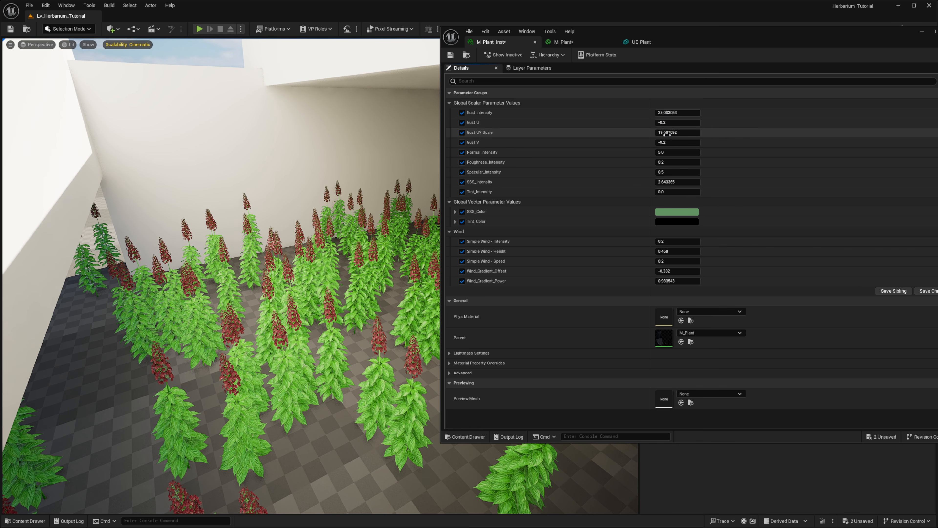
pyautogui.moveTo(667, 134); pyautogui.dragTo(644, 134)
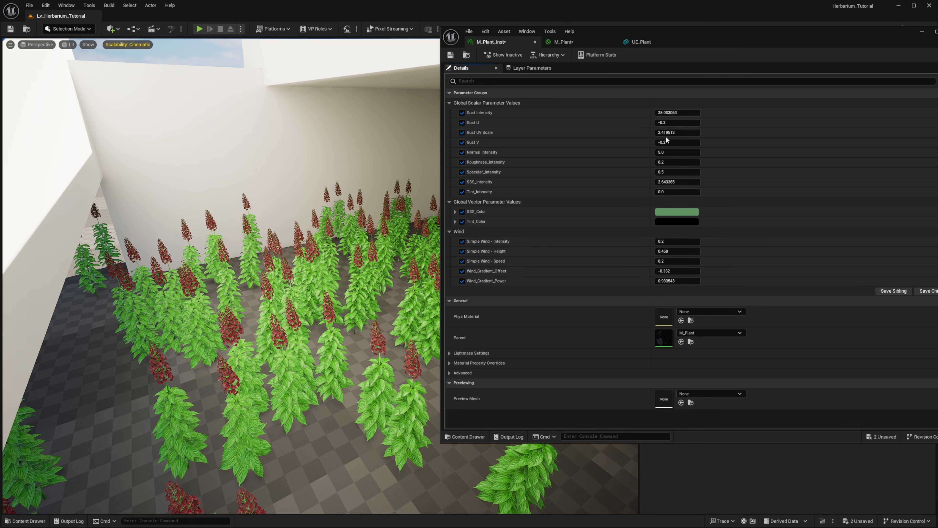
pyautogui.moveTo(369, 222); pyautogui.dragTo(385, 189, button='right')
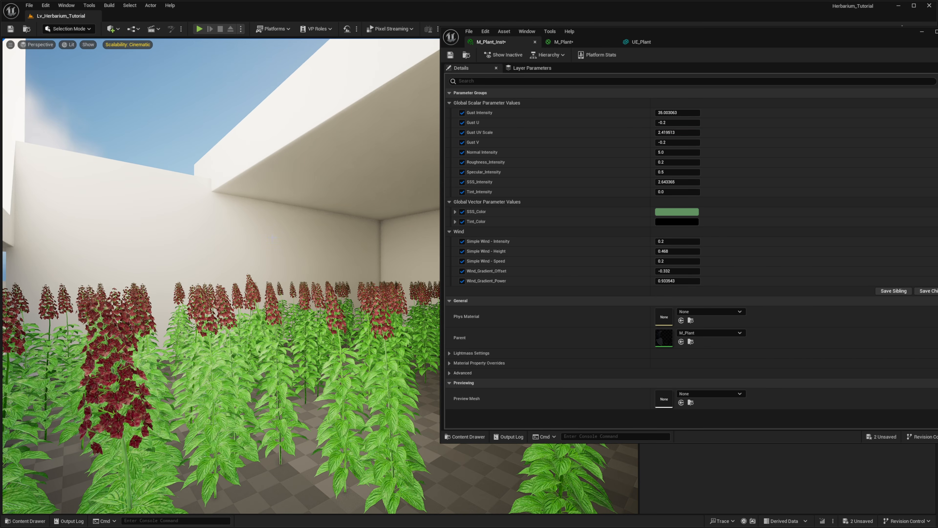
# Set Gust Intensity to 5 and Gust UV Scale to 2, with Wind_Gradient_Offset at -0.252 and Wind_Gradient_Power at about 0.605.
pyautogui.moveTo(241, 209); pyautogui.dragTo(272, 238, button='right')
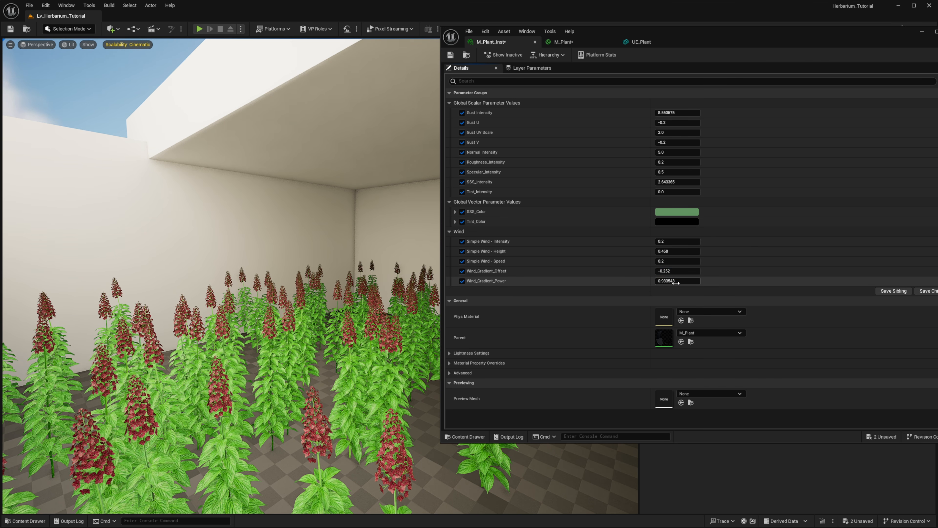
pyautogui.moveTo(675, 283); pyautogui.dragTo(636, 283)
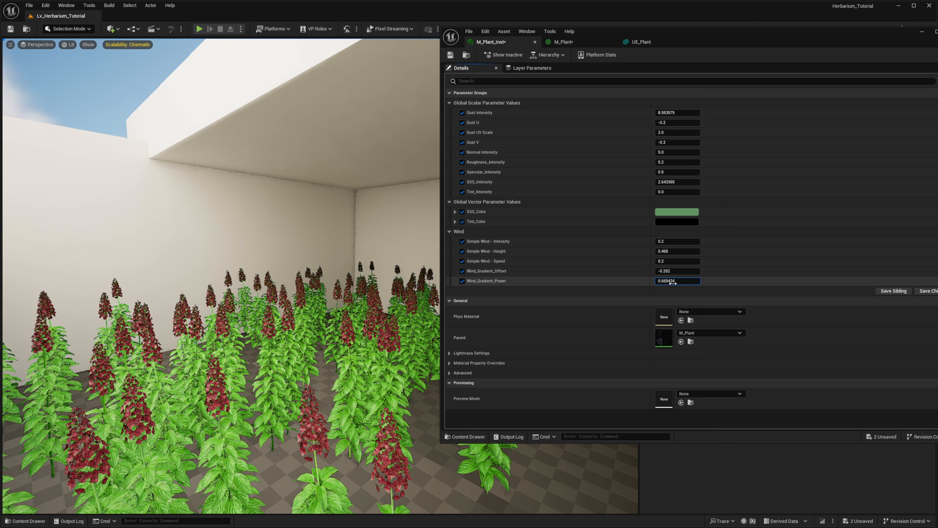
pyautogui.moveTo(356, 254); pyautogui.dragTo(335, 277, button='right')
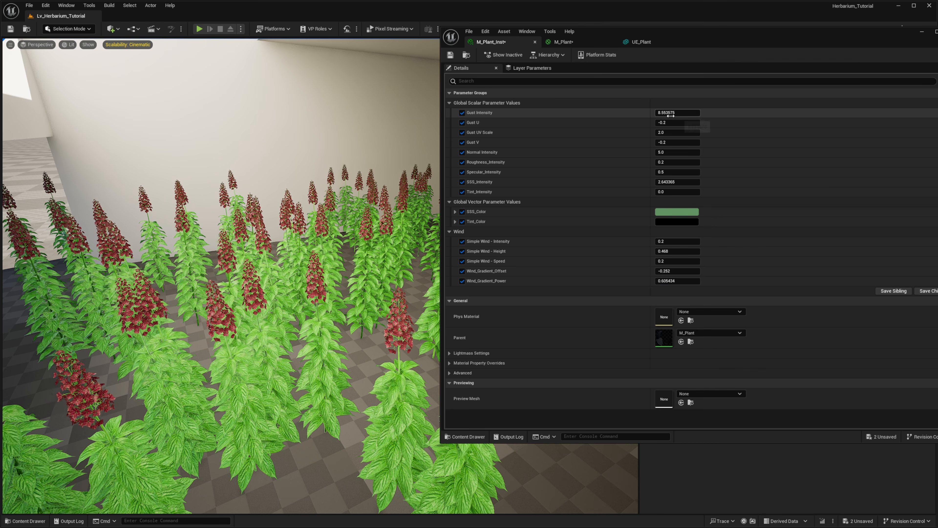
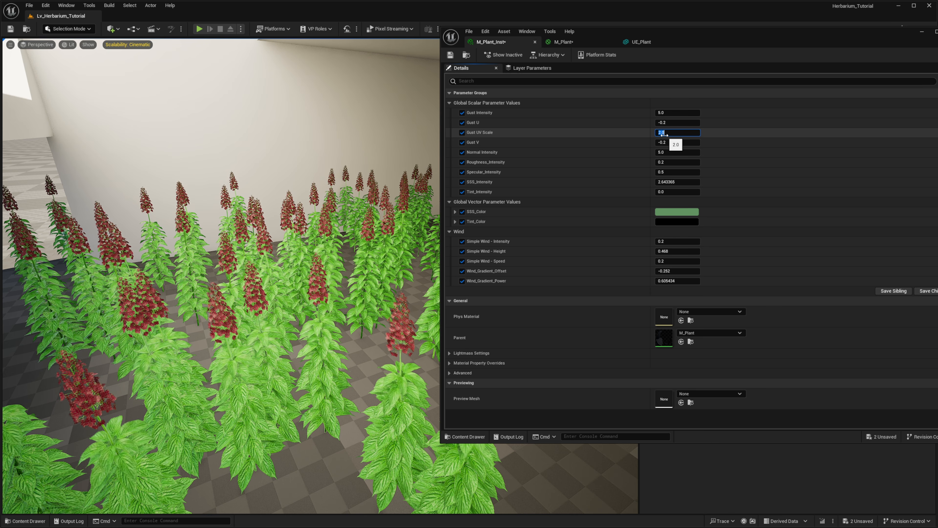
pyautogui.moveTo(415, 174)
pyautogui.mouseDown(button='right')
pyautogui.moveTo(427, 160)
pyautogui.moveTo(415, 174)
pyautogui.mouseUp(button='right')
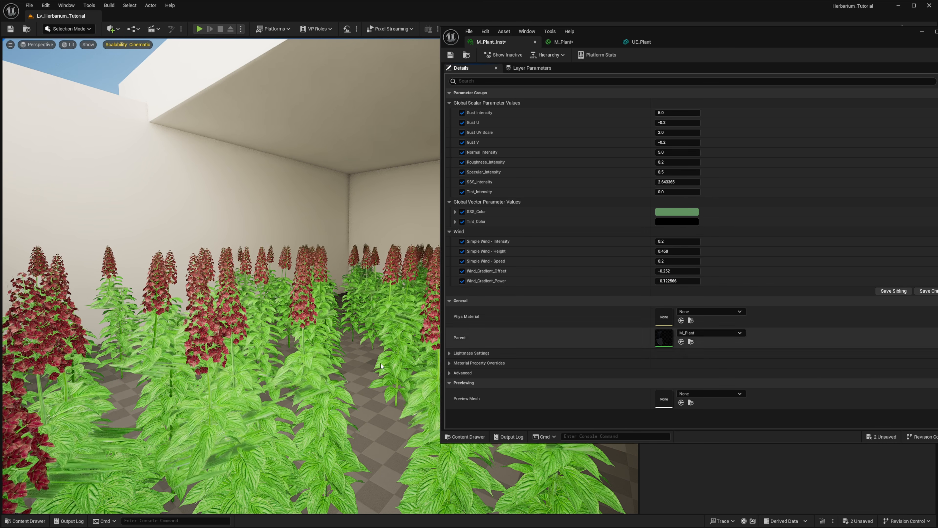
# Set Wind_Gradient_Offset to -0.084 and Wind_Gradient_Power to about 0.653, and check the gusts across the plants.
pyautogui.moveTo(340, 338)
pyautogui.mouseDown(button='right')
pyautogui.moveTo(343, 351)
pyautogui.moveTo(341, 338)
pyautogui.mouseUp(button='right')
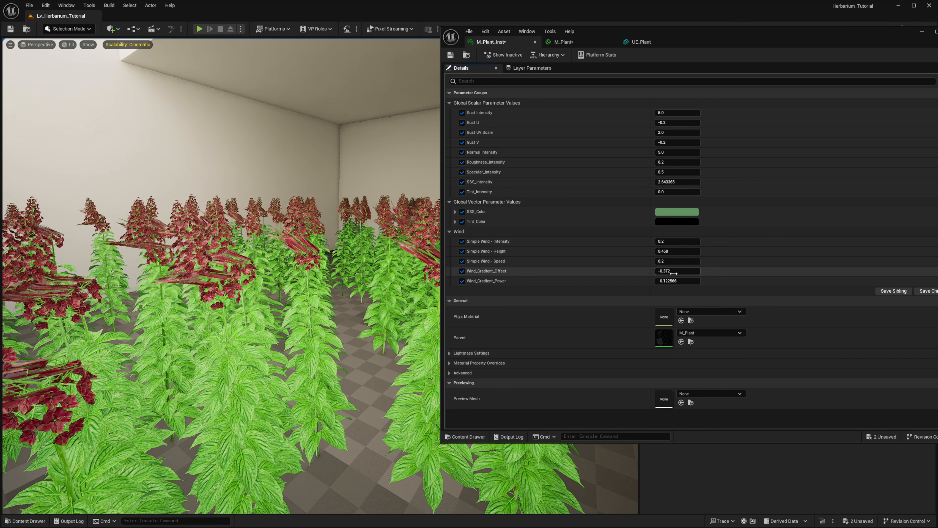
pyautogui.moveTo(670, 272)
pyautogui.mouseDown()
pyautogui.moveTo(686, 272)
pyautogui.moveTo(675, 284)
pyautogui.moveTo(691, 280)
pyautogui.moveTo(684, 274)
pyautogui.mouseUp()
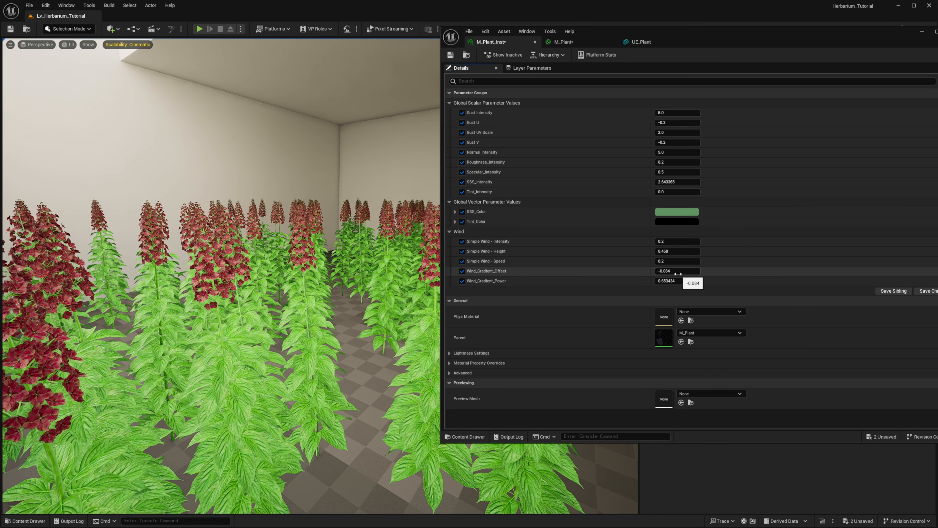
pyautogui.moveTo(314, 248); pyautogui.dragTo(349, 236, button='right')
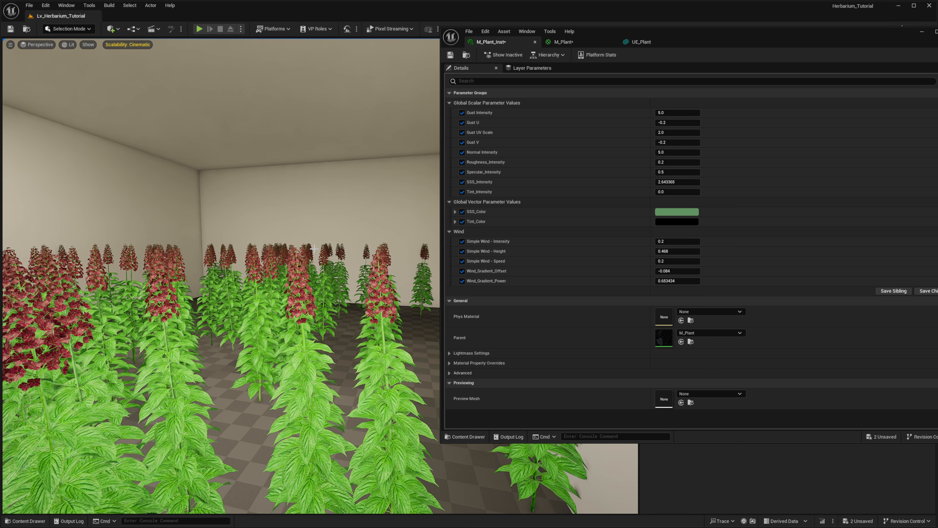
pyautogui.moveTo(314, 248); pyautogui.dragTo(316, 276, button='right')
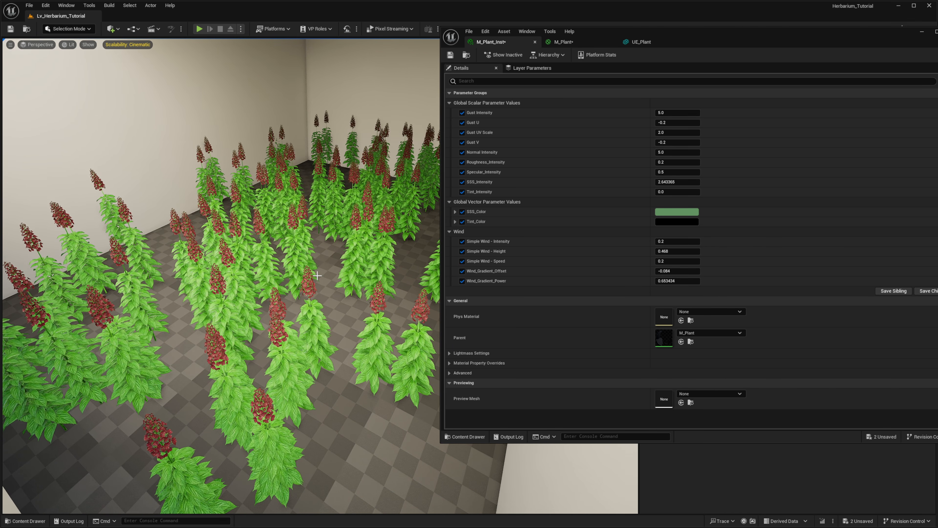
# In Foliage mode, erase a patch of painted plants and set the UE_Plant foliage's maximum Scale X to 2.
pyautogui.hotkey('shift', '3')
pyautogui.moveTo(273, 222); pyautogui.dragTo(279, 210, button='right')
pyautogui.moveTo(279, 222)
pyautogui.keyDown('shift'); pyautogui.mouseDown()
pyautogui.moveTo(312, 268)
pyautogui.moveTo(227, 169)
pyautogui.mouseUp(); pyautogui.keyUp('shift')
pyautogui.click(14, 206)
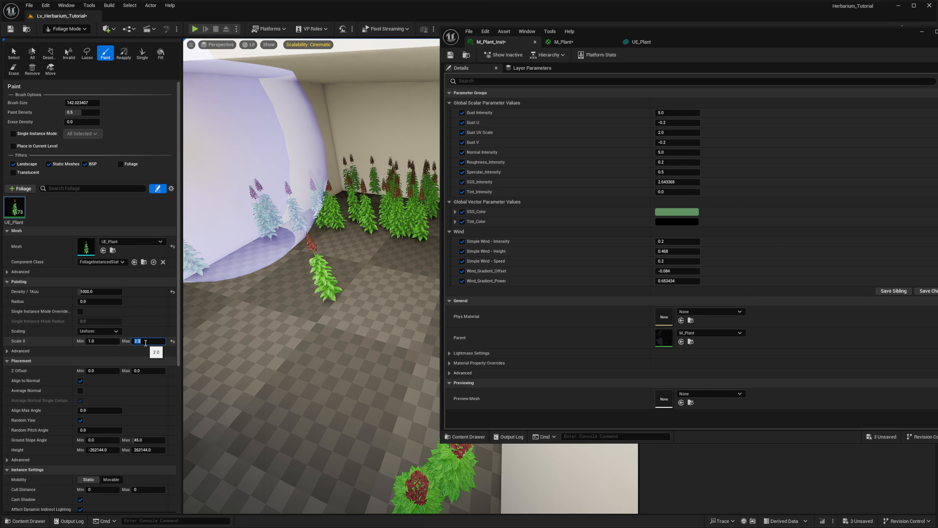
# Paint clumps of UE_Plant foliage with uniform scaling from 1 to 2 on the cleared floor and inspect the larger plants.
pyautogui.click(294, 340)
pyautogui.moveTo(294, 339)
pyautogui.mouseDown(button='right')
pyautogui.moveTo(275, 309)
pyautogui.moveTo(200, 305)
pyautogui.moveTo(324, 349)
pyautogui.mouseUp(button='right')
pyautogui.moveTo(319, 388)
pyautogui.mouseDown(button='right')
pyautogui.moveTo(281, 354)
pyautogui.moveTo(283, 342)
pyautogui.moveTo(319, 388)
pyautogui.mouseUp(button='right')
pyautogui.click(223, 325)
pyautogui.moveTo(223, 324)
pyautogui.mouseDown(button='right')
pyautogui.moveTo(205, 319)
pyautogui.moveTo(292, 331)
pyautogui.moveTo(299, 318)
pyautogui.moveTo(251, 344)
pyautogui.mouseUp(button='right')
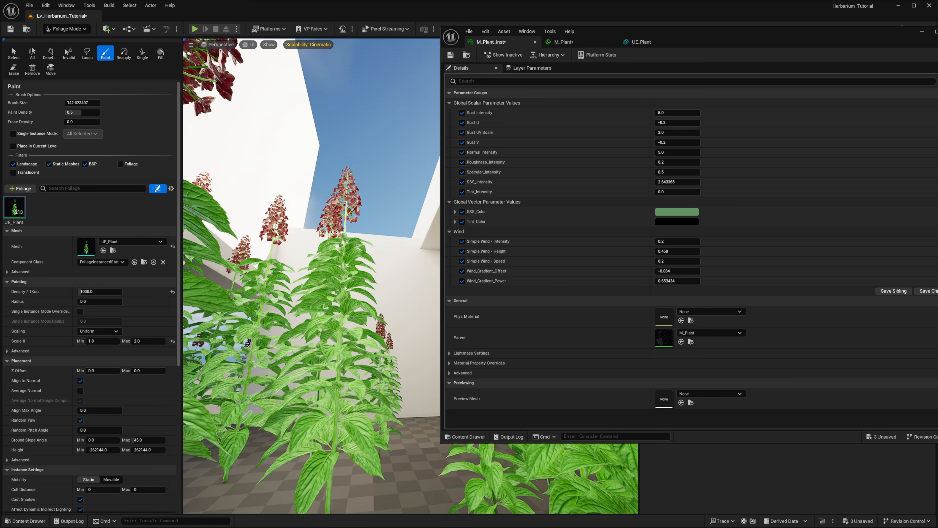
pyautogui.moveTo(370, 281); pyautogui.dragTo(372, 274, button='right')
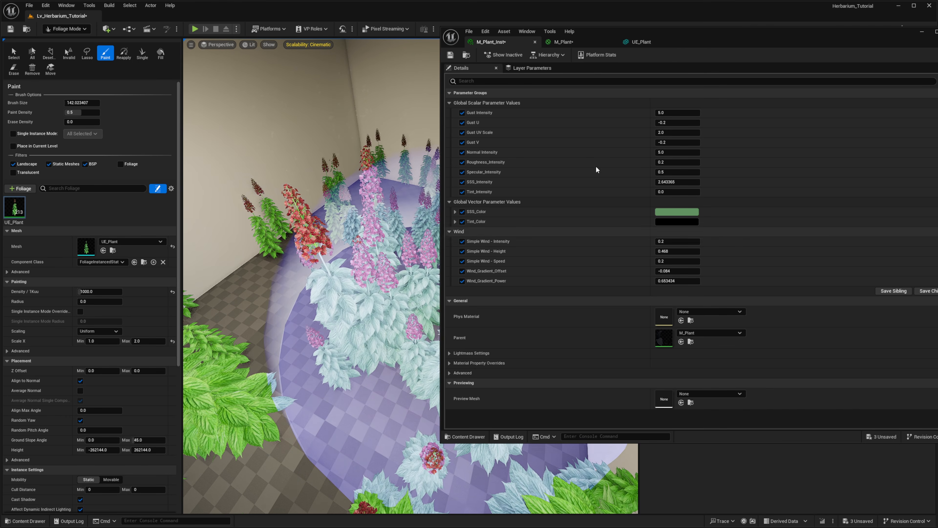
# Move the M_Plant_Inst window aside and erase the painted plants surrounding the standalone plant.
pyautogui.moveTo(678, 35); pyautogui.dragTo(937, 25)
pyautogui.moveTo(535, 241)
pyautogui.mouseDown(button='right')
pyautogui.moveTo(521, 248)
pyautogui.moveTo(532, 236)
pyautogui.moveTo(519, 238)
pyautogui.mouseUp(button='right')
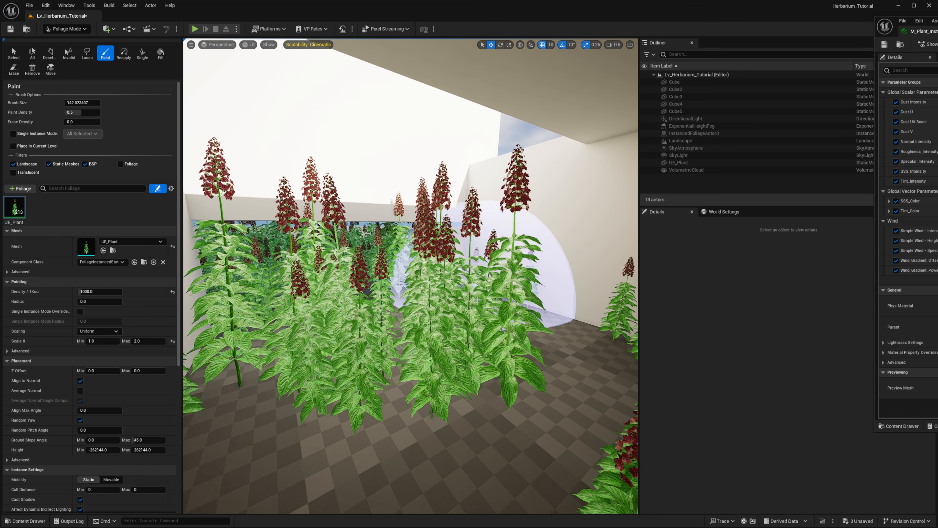
pyautogui.press('shift')
pyautogui.keyDown('shift'); pyautogui.moveTo(355, 291); pyautogui.dragTo(466, 296); pyautogui.keyUp('shift')
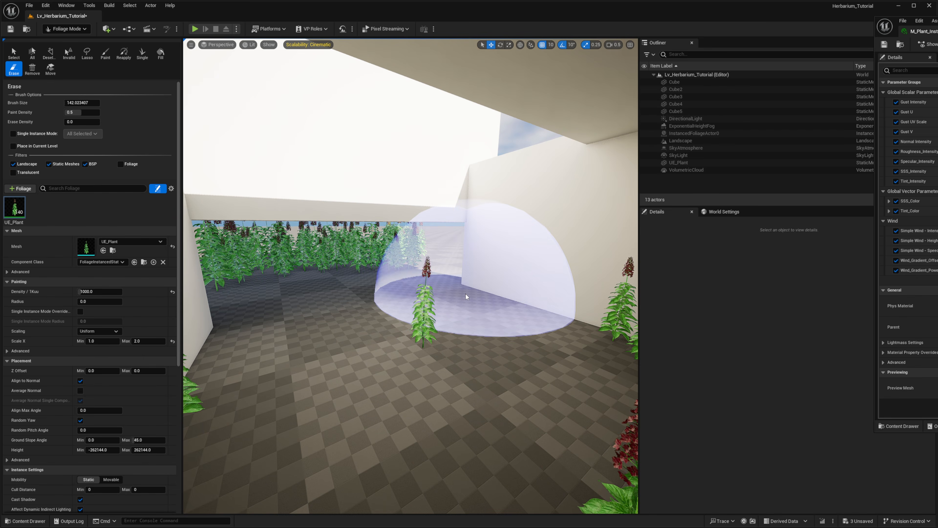
pyautogui.press('w')
pyautogui.moveTo(383, 293)
pyautogui.mouseDown(button='right')
pyautogui.moveTo(355, 290)
pyautogui.moveTo(406, 307)
pyautogui.moveTo(440, 350)
pyautogui.moveTo(410, 347)
pyautogui.moveTo(428, 342)
pyautogui.moveTo(432, 359)
pyautogui.mouseUp(button='right')
pyautogui.keyDown('shift'); pyautogui.click(441, 350); pyautogui.keyUp('shift')
# Return to Selection mode and examine the standalone plant's wind motion up close.
pyautogui.press('w')
pyautogui.moveTo(456, 407); pyautogui.dragTo(412, 342, button='right')
pyautogui.press('w')
pyautogui.hotkey('shift', '1')
pyautogui.press('w')
pyautogui.scroll(-1, 427, 355)
pyautogui.press('s')
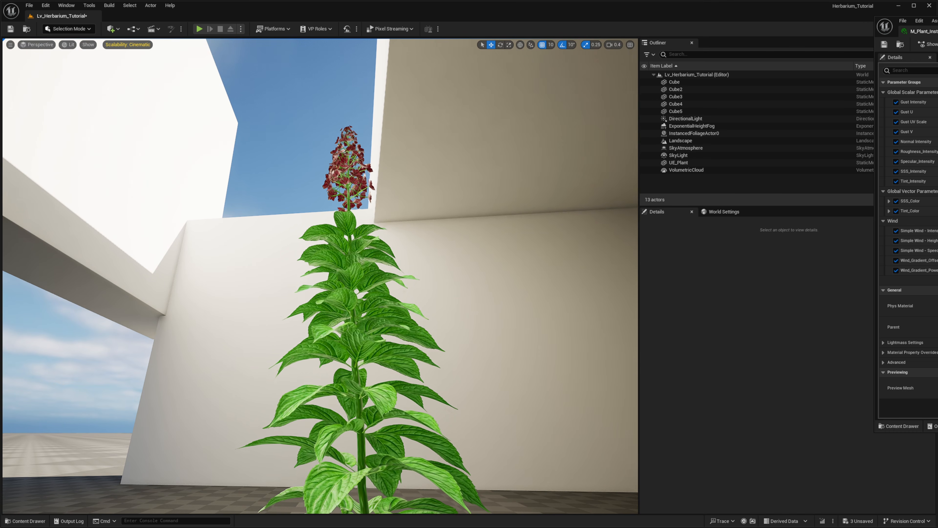